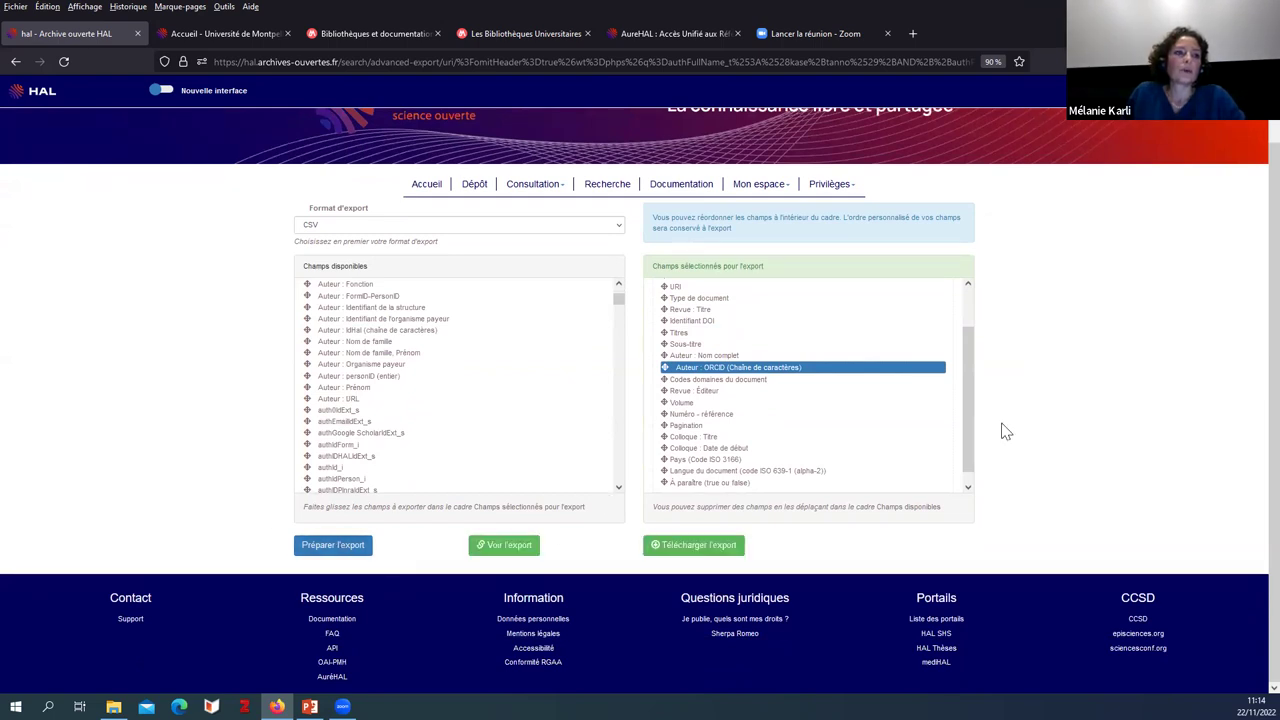
Step: Download the CSV export with the selected fields and start LibreOffice Calc with a blank spreadsheet
{"action": "left_click", "coordinate": [706, 549]}
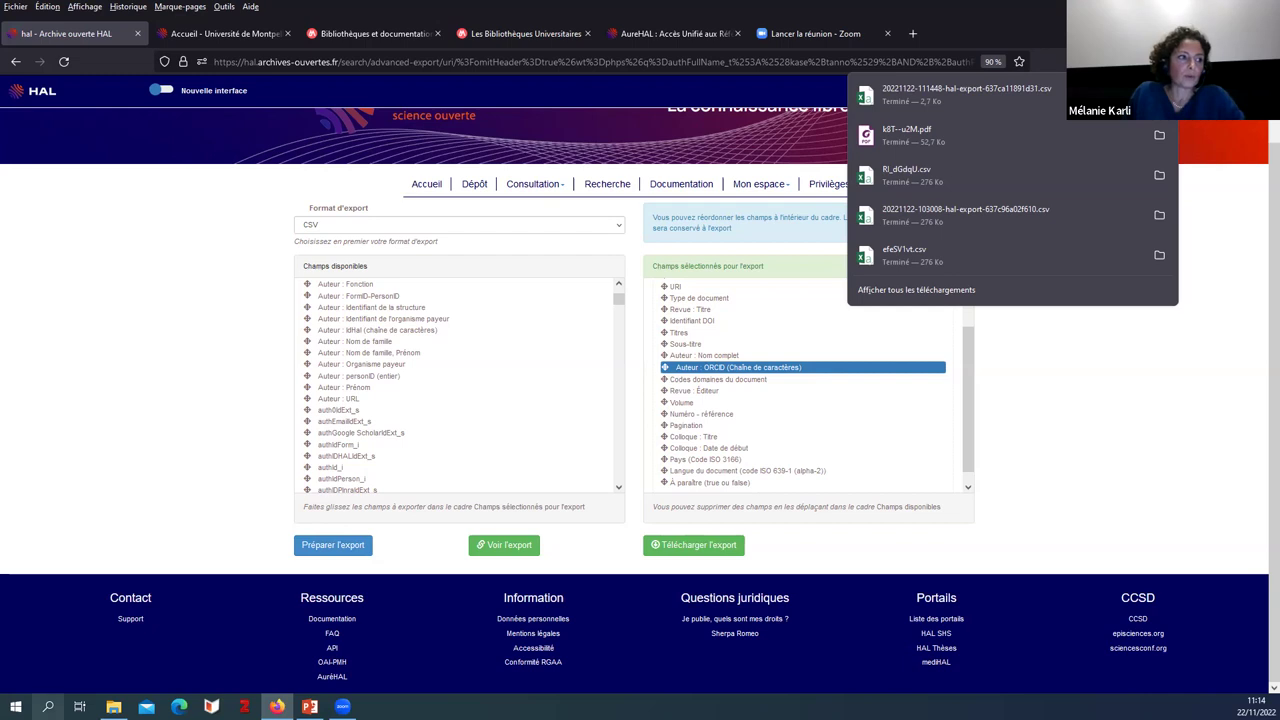
{"action": "mouse_move", "coordinate": [113, 706]}
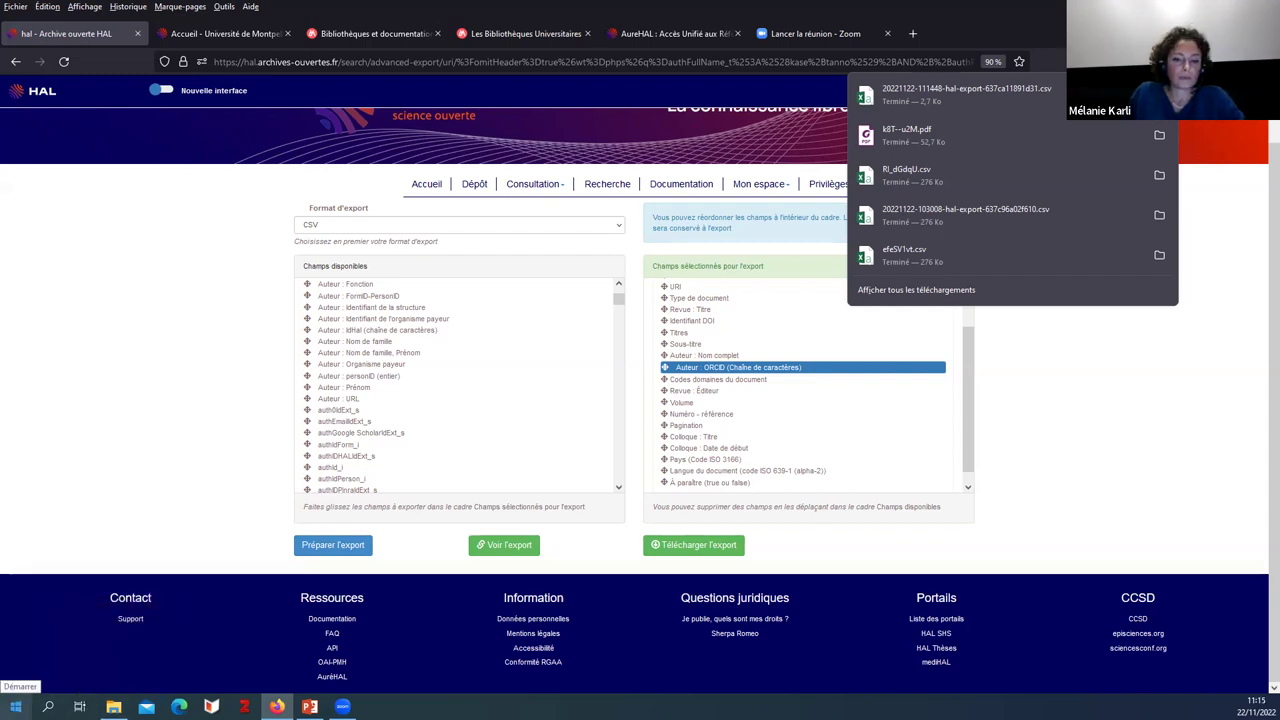
{"action": "left_click", "coordinate": [16, 706]}
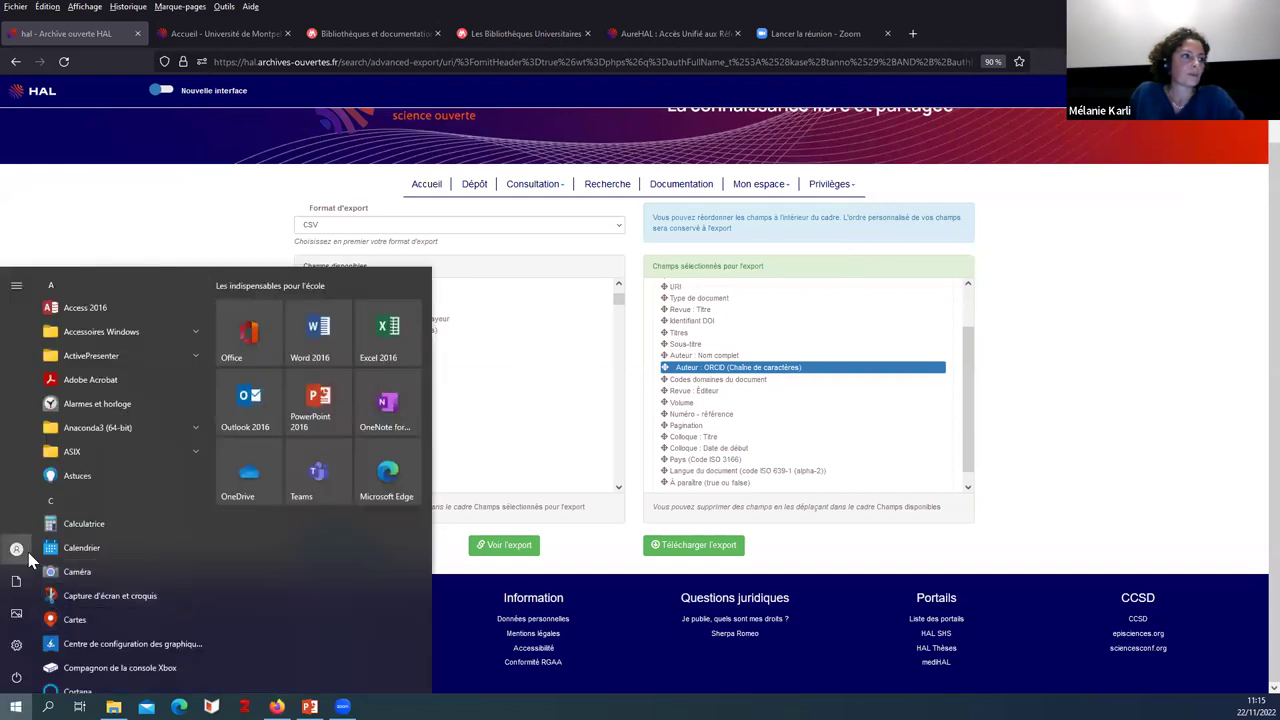
{"action": "scroll", "coordinate": [120, 604], "scroll_direction": "down", "scroll_amount": 2}
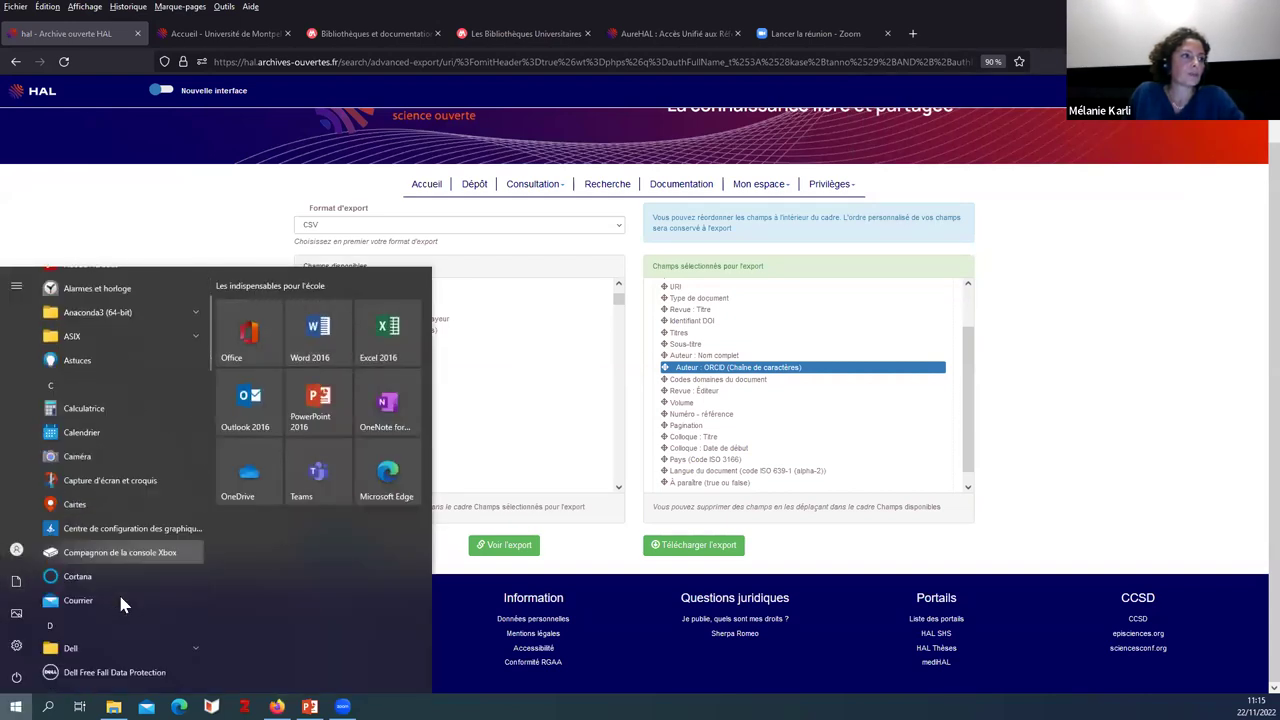
{"action": "scroll", "coordinate": [120, 598], "scroll_direction": "down", "scroll_amount": 6}
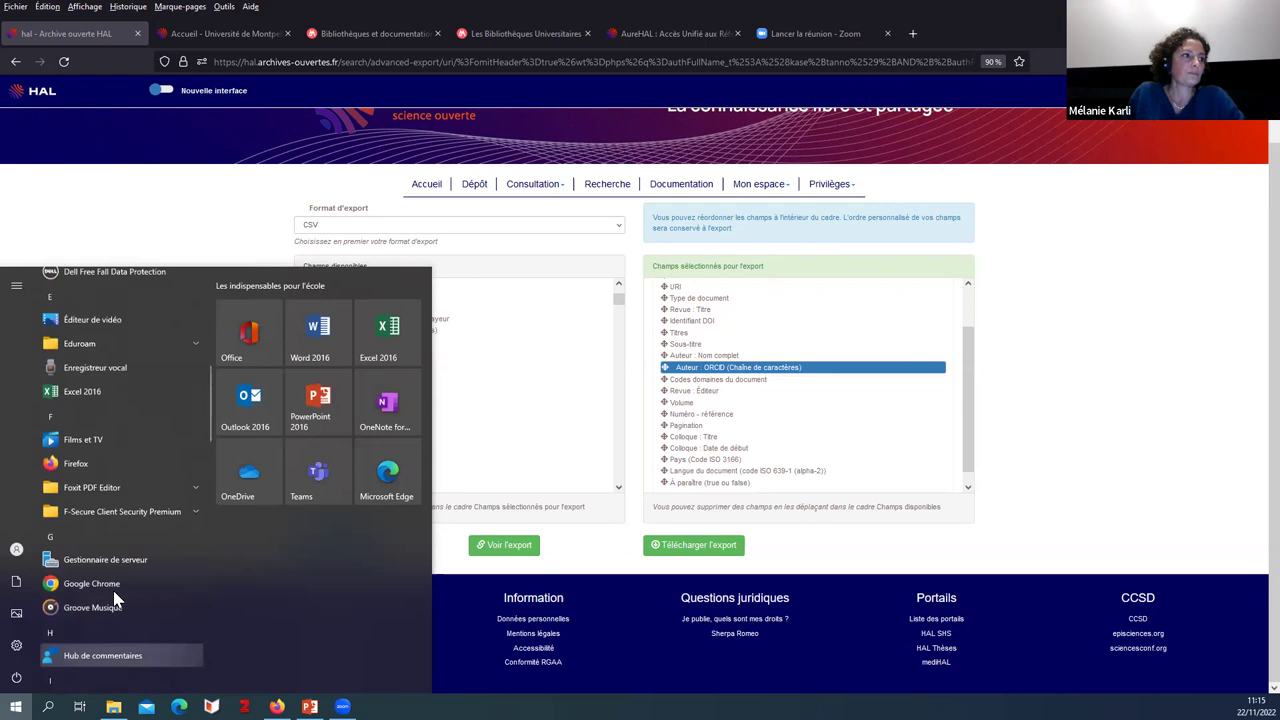
{"action": "scroll", "coordinate": [115, 598], "scroll_direction": "down", "scroll_amount": 4}
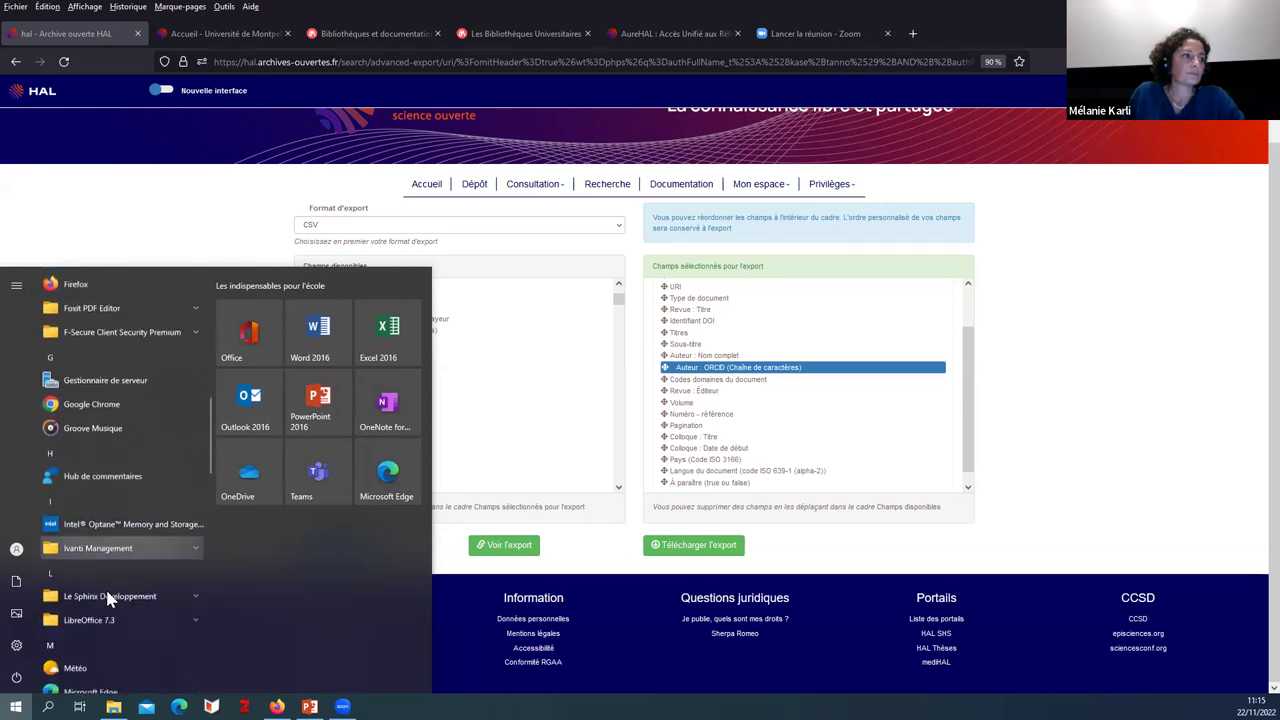
{"action": "left_click", "coordinate": [89, 614]}
{"action": "scroll", "coordinate": [95, 650], "scroll_direction": "down", "scroll_amount": 3}
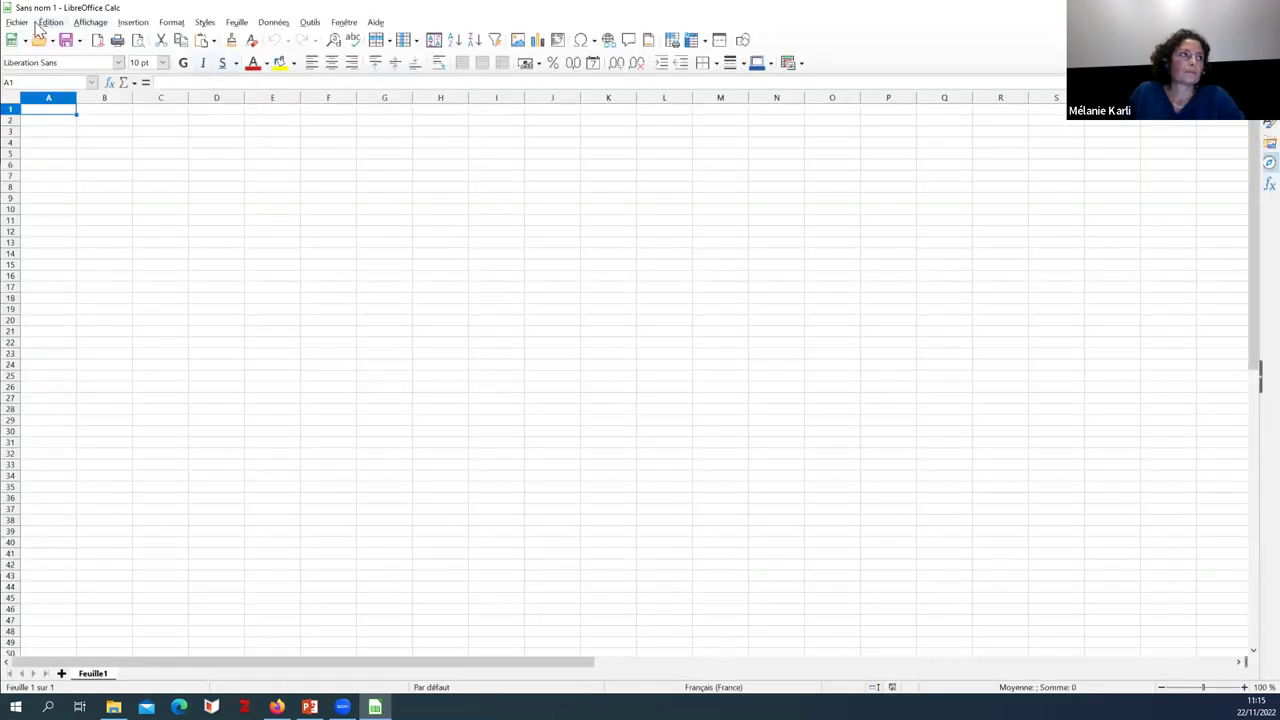
{"action": "left_click", "coordinate": [18, 22]}
{"action": "left_click", "coordinate": [33, 50]}
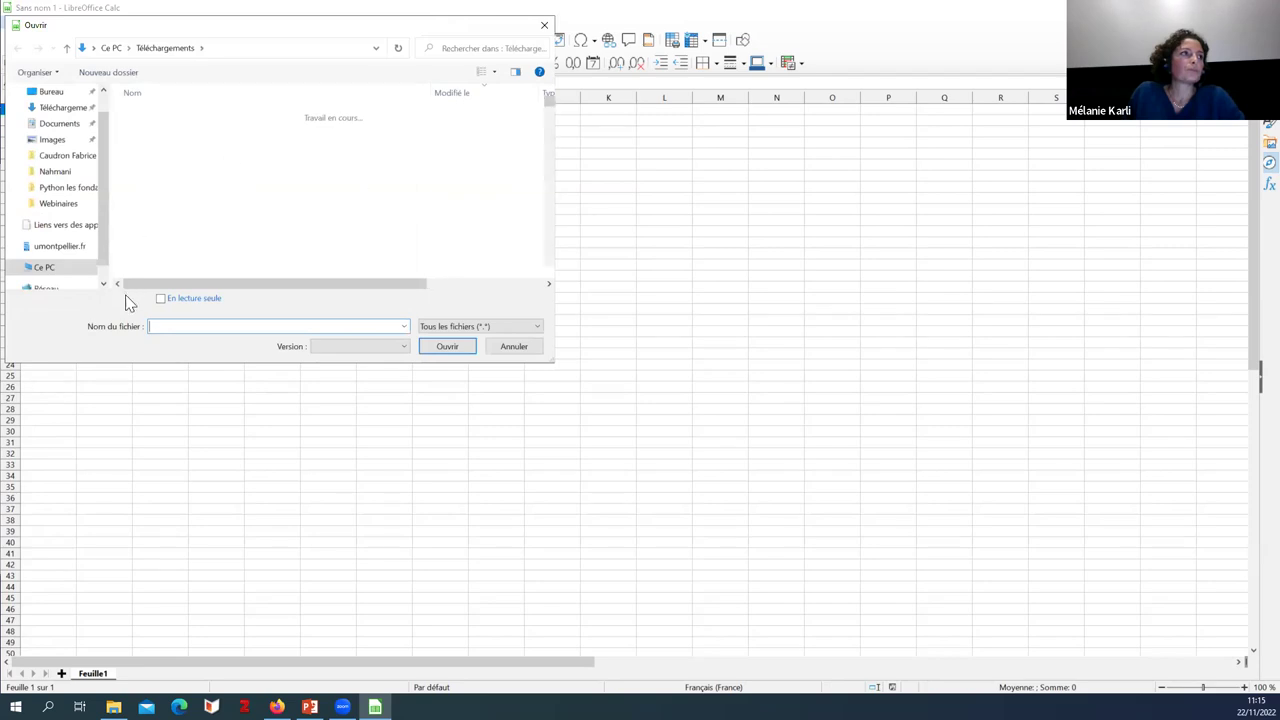
{"action": "left_click", "coordinate": [234, 133]}
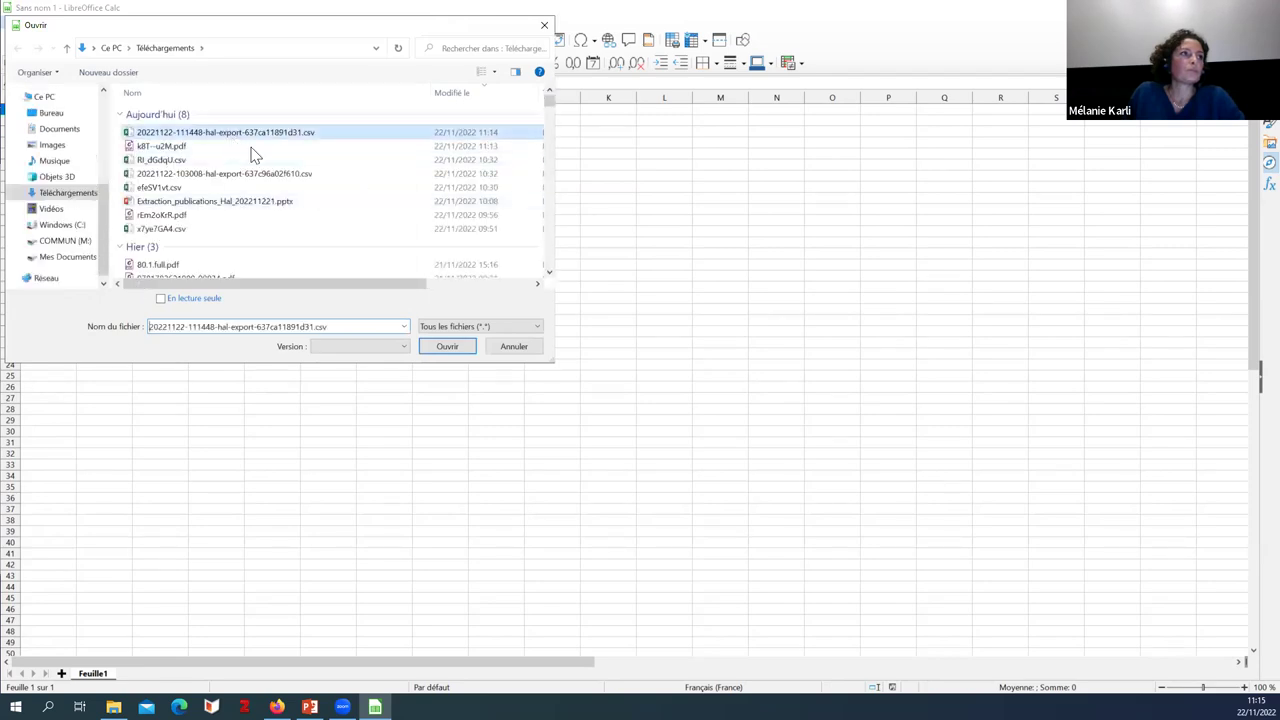
{"action": "left_click", "coordinate": [446, 346]}
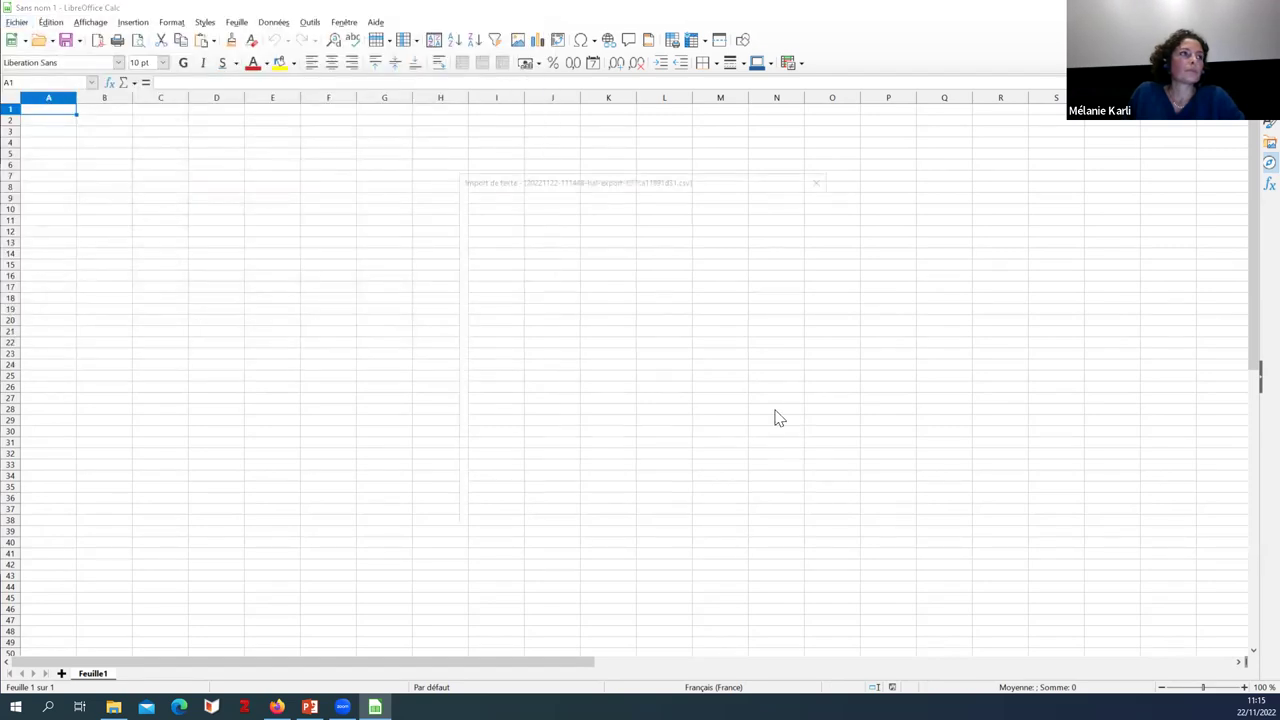
{"action": "left_click", "coordinate": [766, 511]}
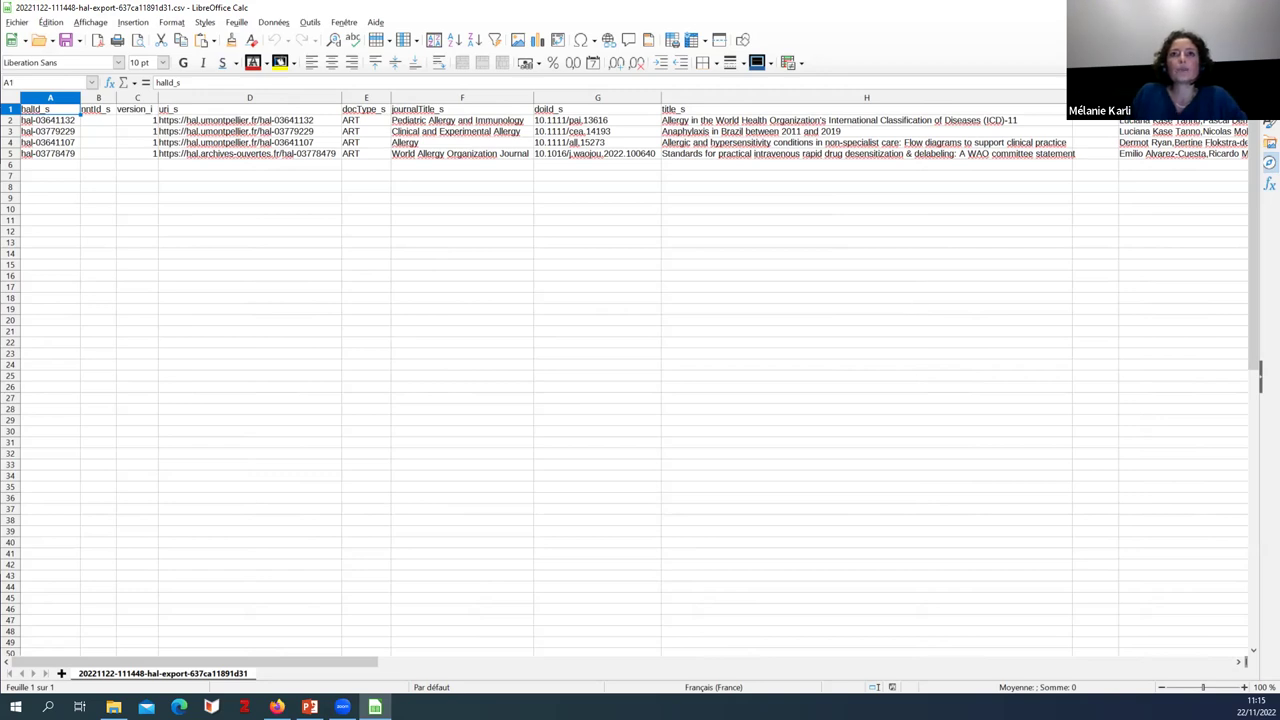
Step: Switch back to HAL in Firefox and open the advanced search form
{"action": "key", "text": "alt+Tab"}
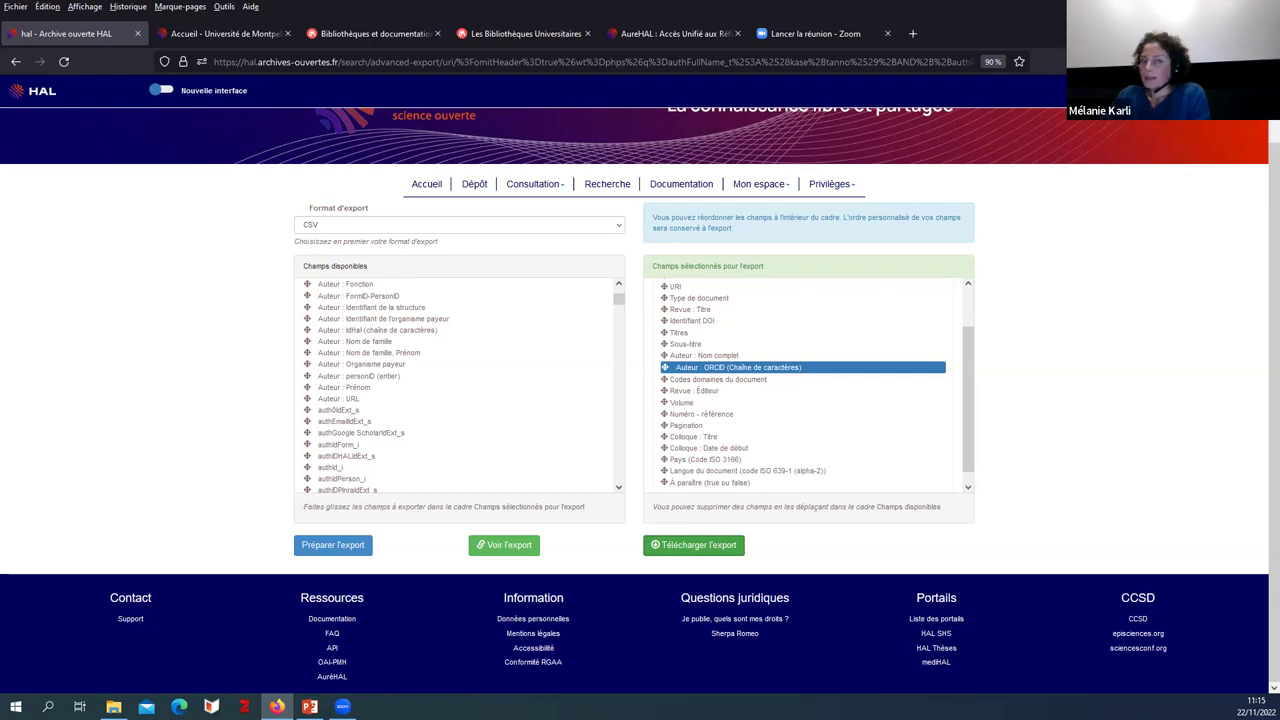
{"action": "left_click", "coordinate": [618, 190]}
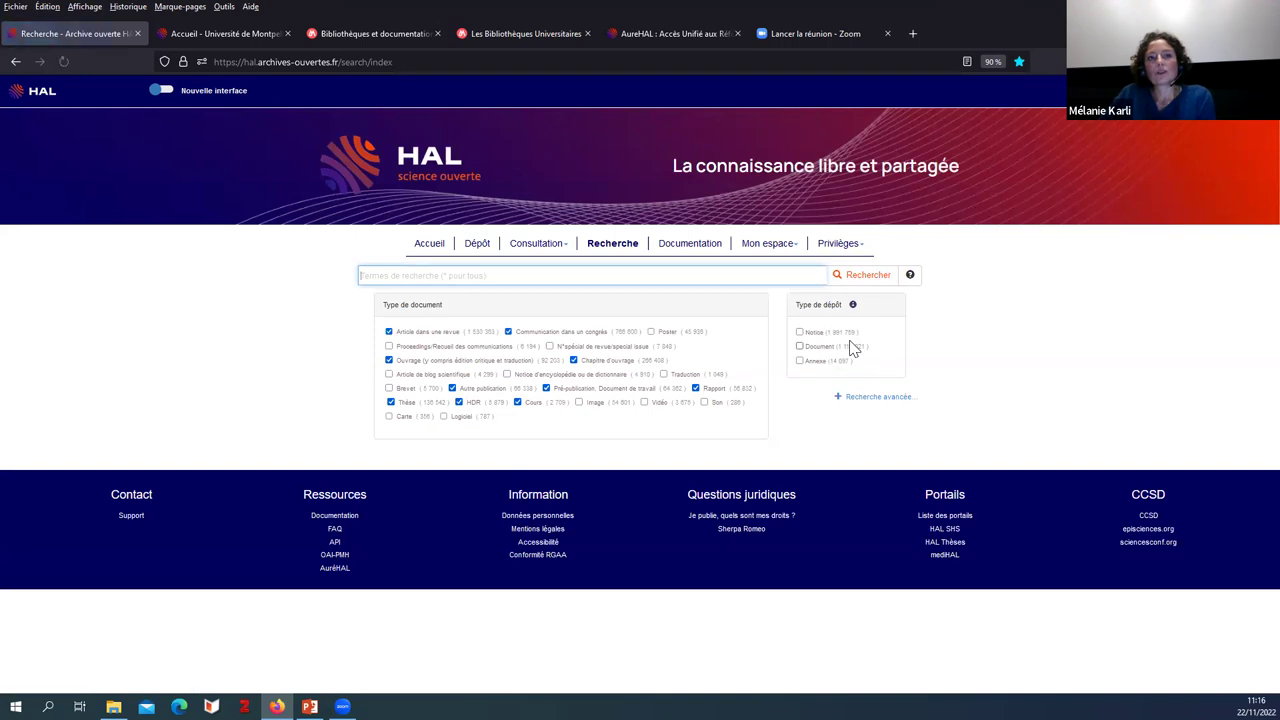
{"action": "left_click", "coordinate": [868, 399]}
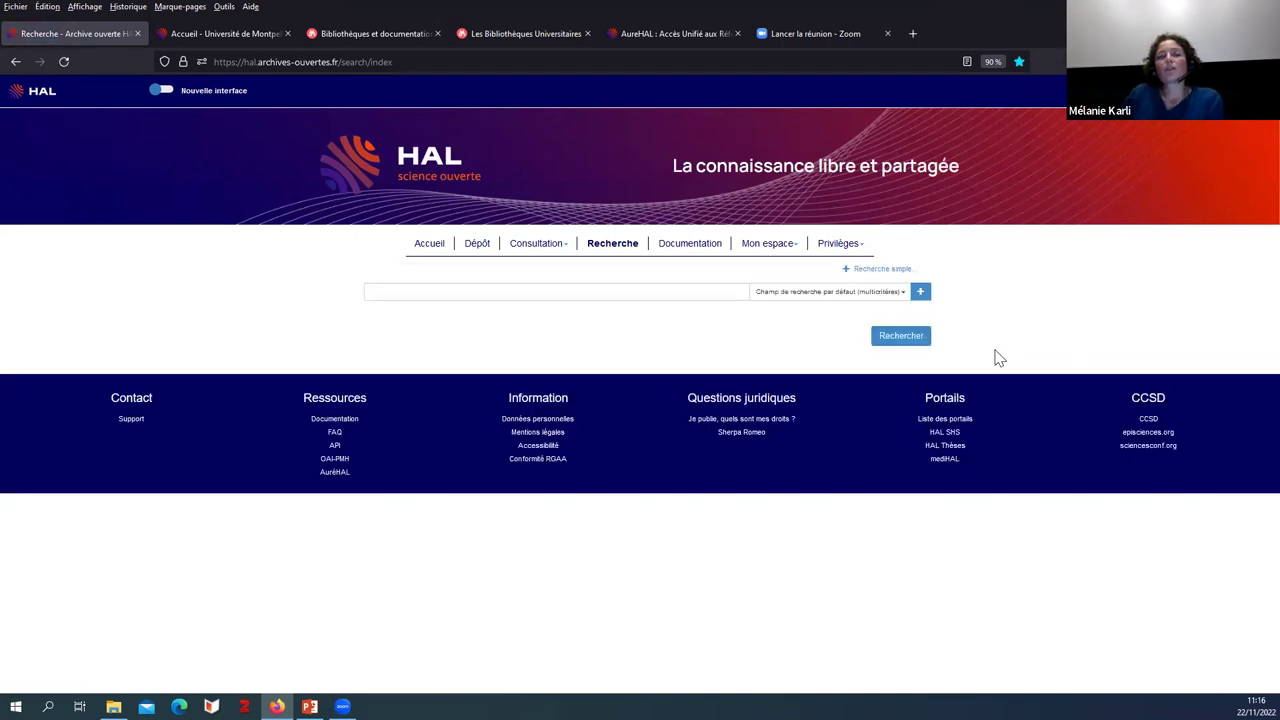
Step: Set the advanced search criterion to the field "Auteur : IdHal (chaîne de caractères)"
{"action": "left_click", "coordinate": [903, 292]}
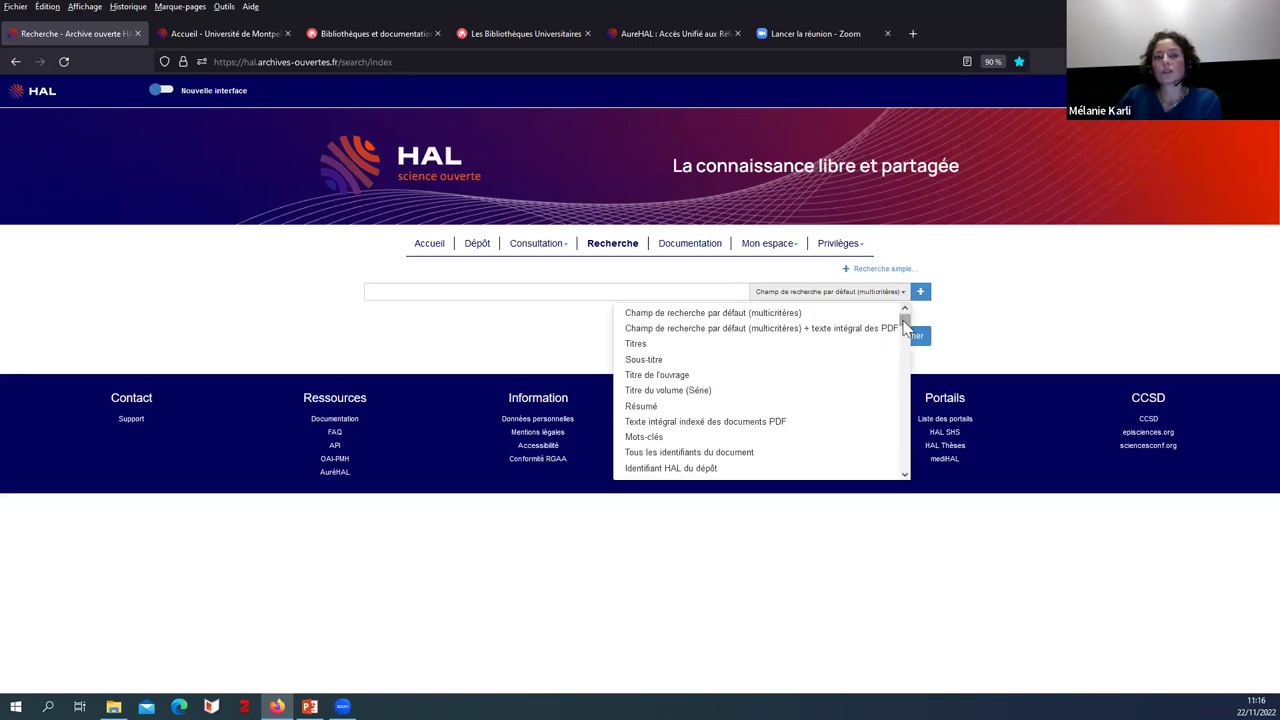
{"action": "scroll", "coordinate": [905, 330], "scroll_direction": "down", "scroll_amount": 5}
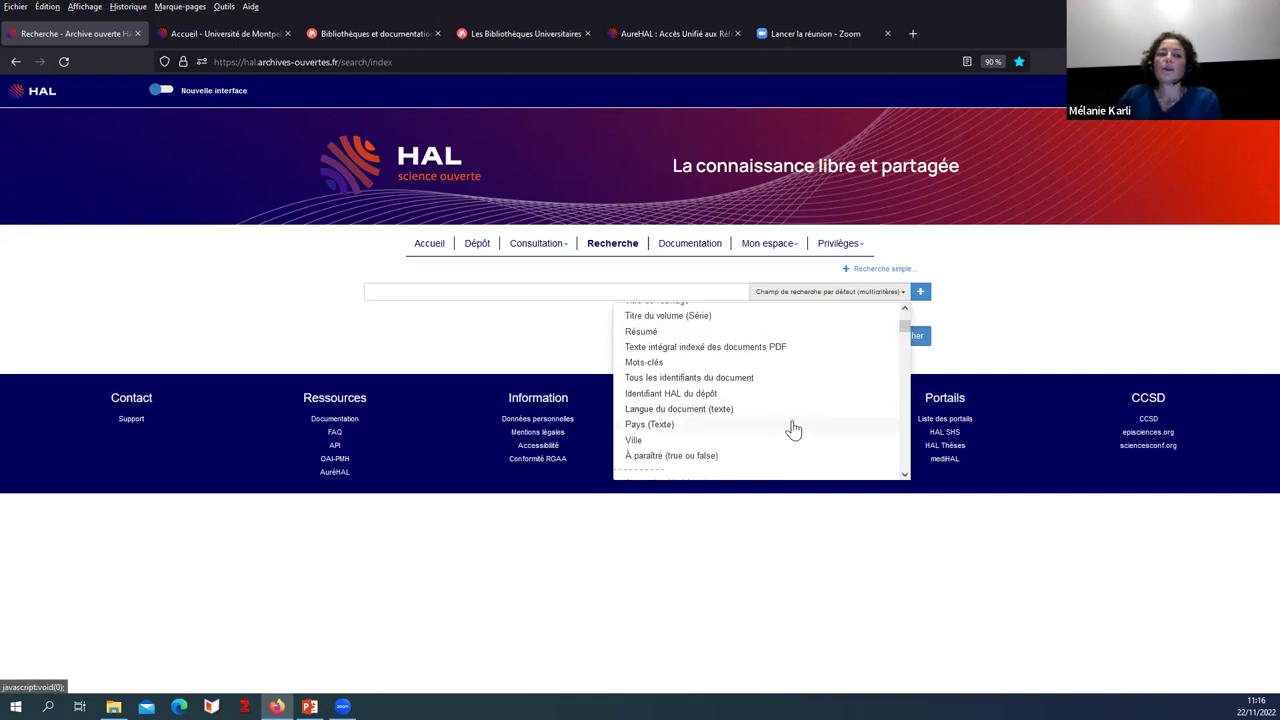
{"action": "scroll", "coordinate": [790, 427], "scroll_direction": "down", "scroll_amount": 1}
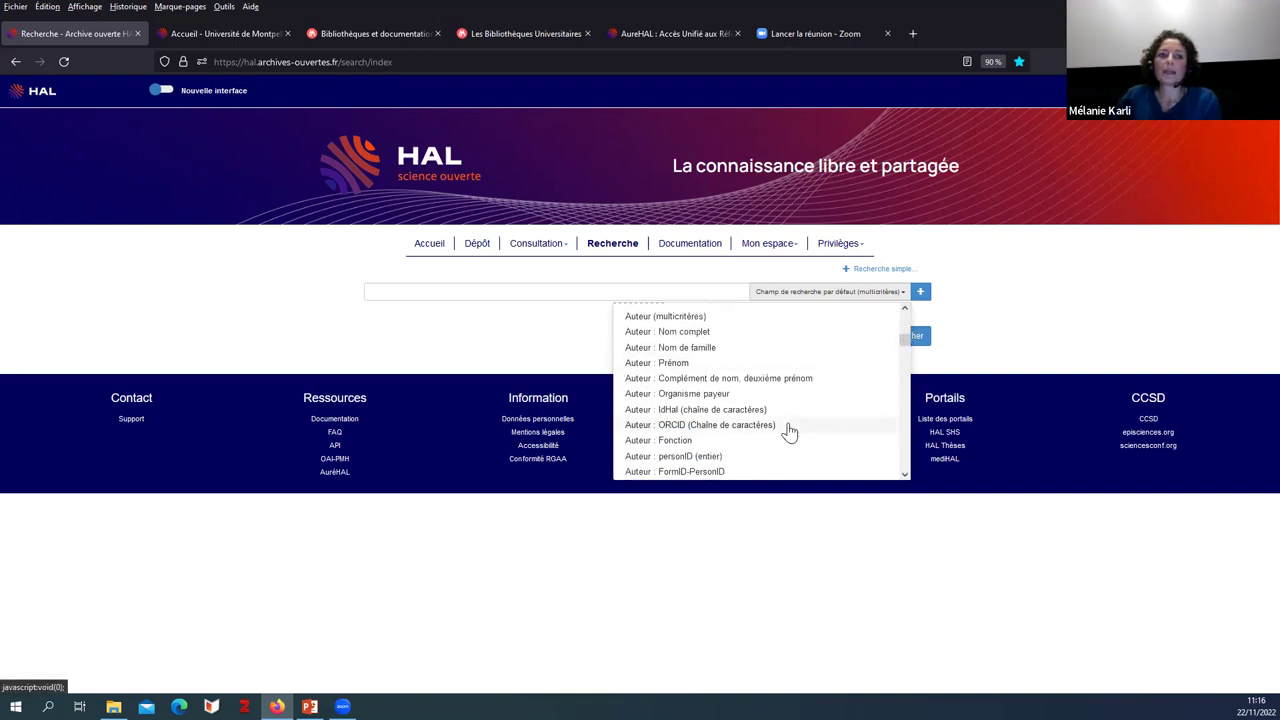
{"action": "scroll", "coordinate": [790, 430], "scroll_direction": "down", "scroll_amount": 1}
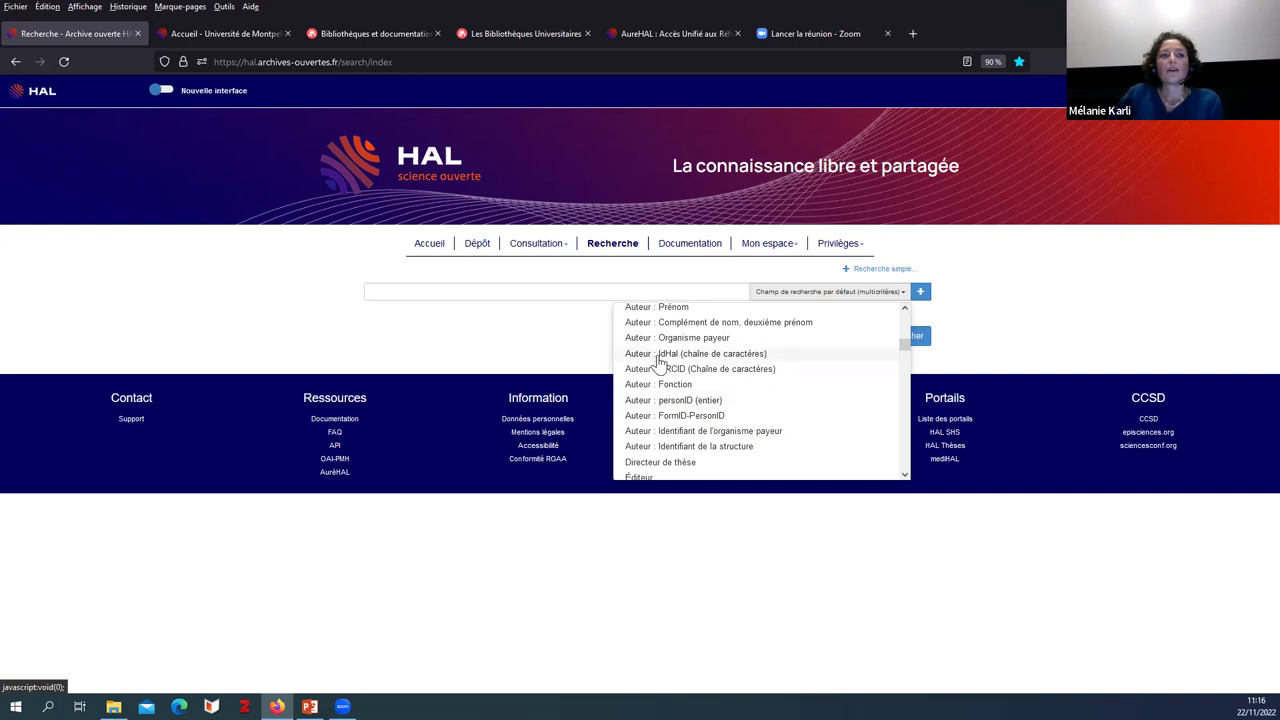
{"action": "scroll", "coordinate": [680, 425], "scroll_direction": "down", "scroll_amount": 2}
{"action": "scroll", "coordinate": [695, 425], "scroll_direction": "up", "scroll_amount": 3}
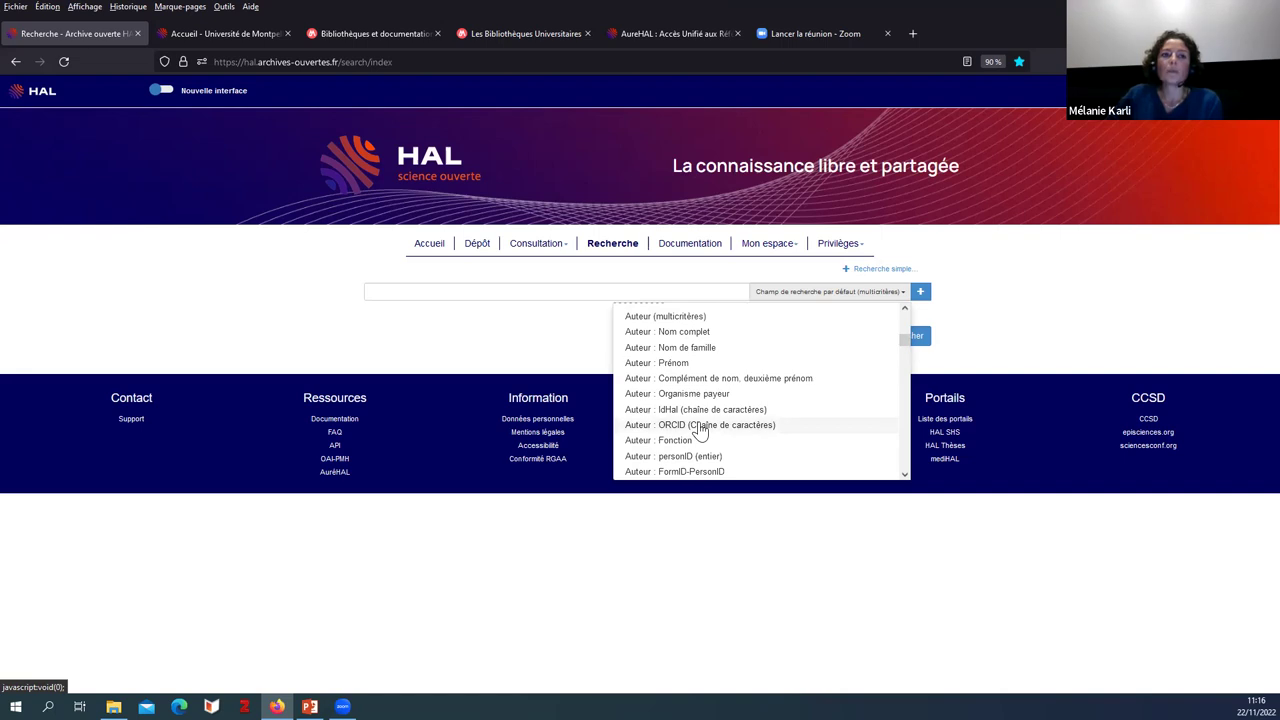
{"action": "scroll", "coordinate": [700, 430], "scroll_direction": "up", "scroll_amount": 1}
{"action": "scroll", "coordinate": [700, 428], "scroll_direction": "down", "scroll_amount": 1}
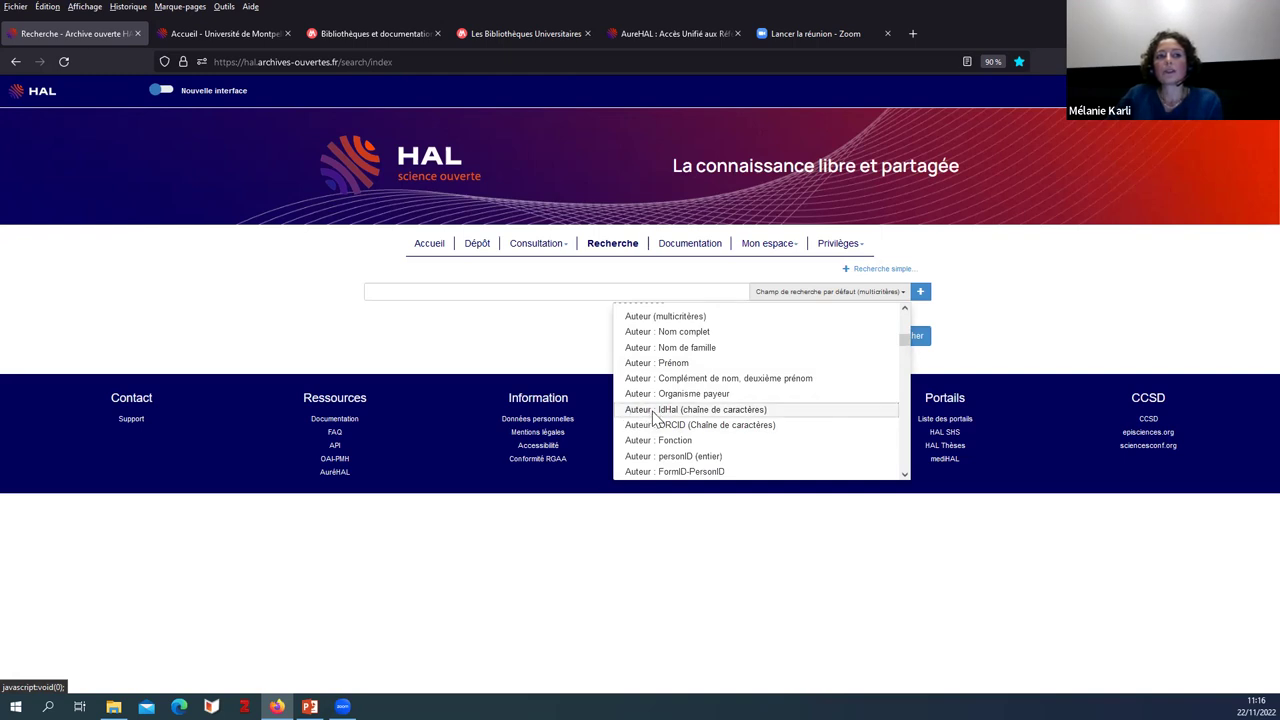
{"action": "left_click", "coordinate": [652, 412]}
Step: Enter the author's IdHal as the search term and run the search
{"action": "left_click", "coordinate": [386, 289]}
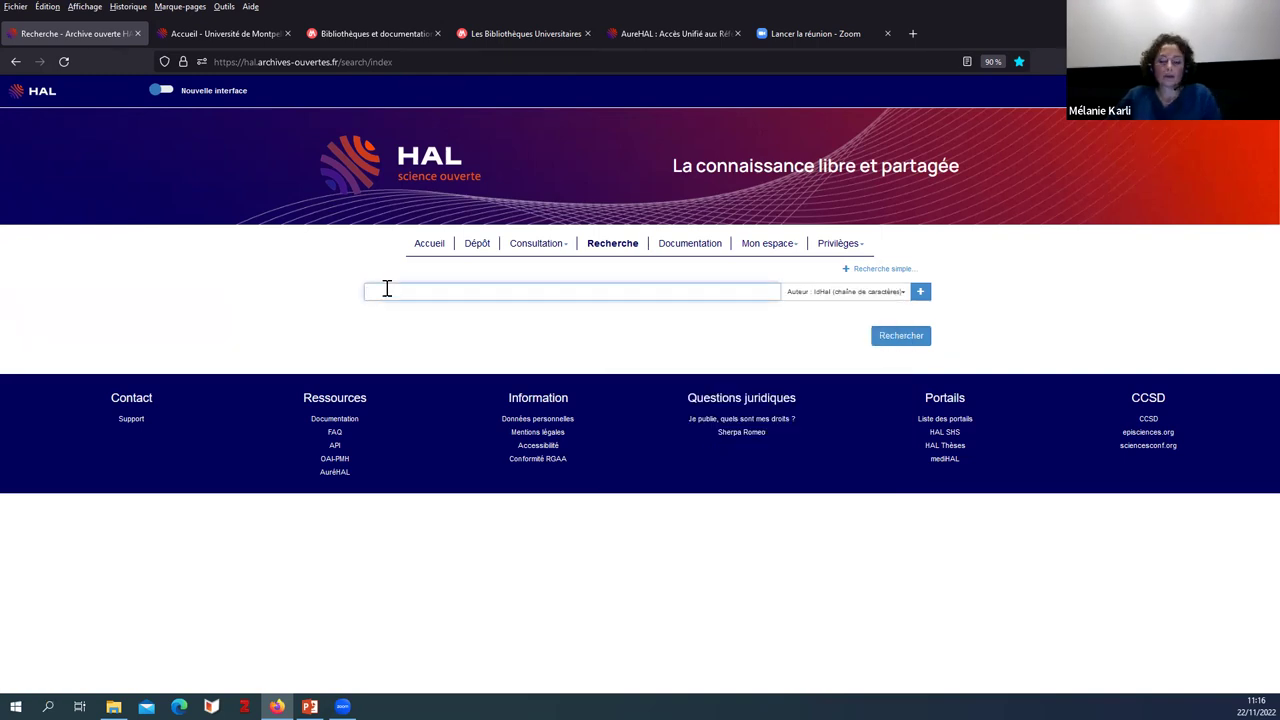
{"action": "type", "text": "lu"}
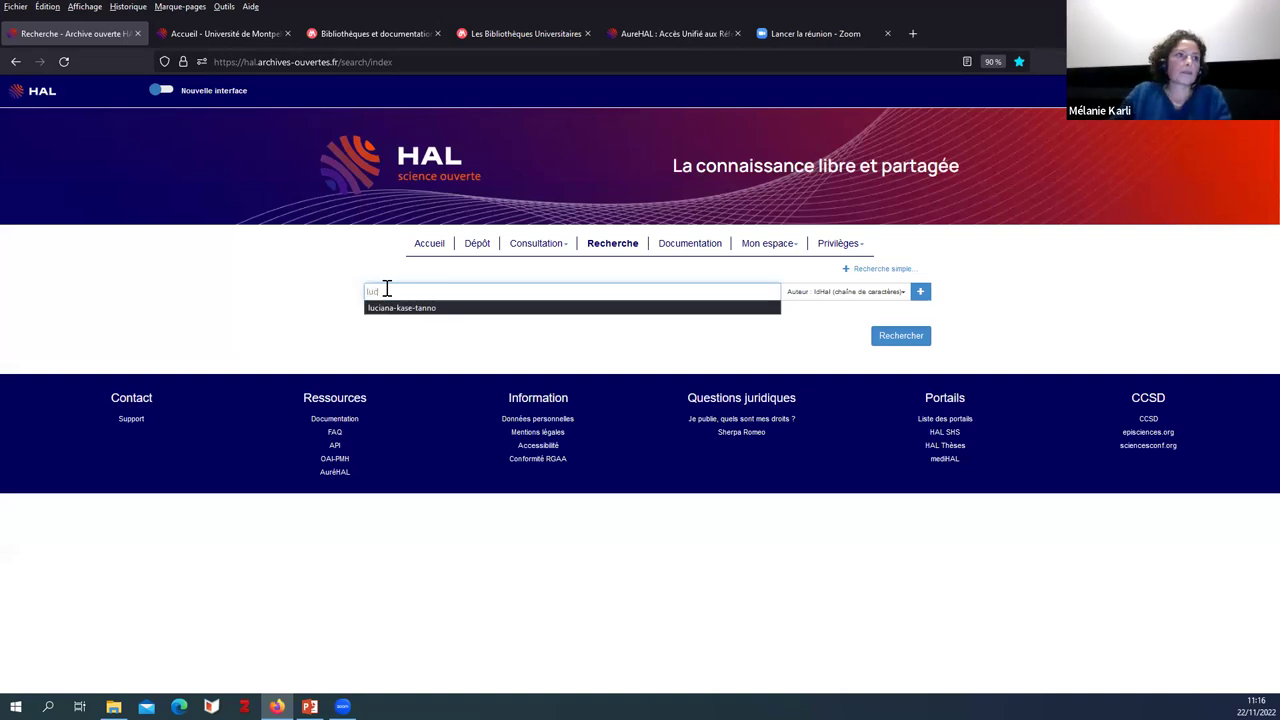
{"action": "type", "text": "c"}
{"action": "left_click", "coordinate": [383, 309]}
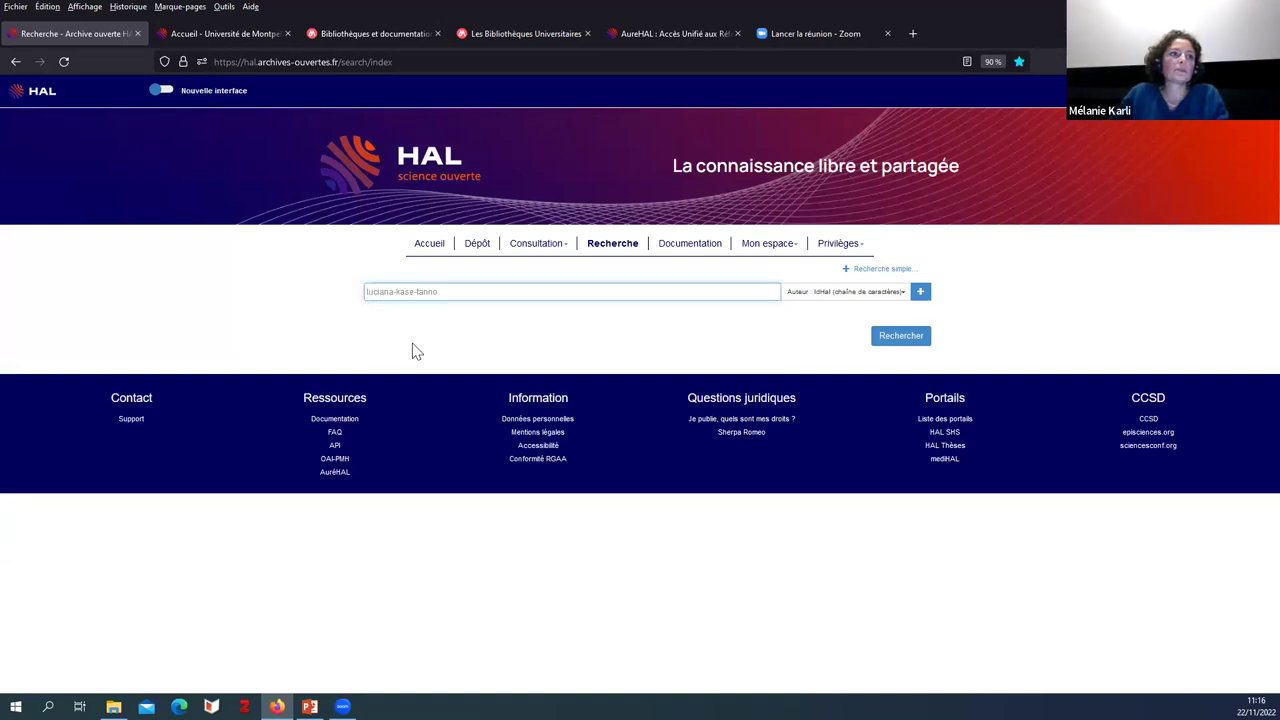
{"action": "left_click", "coordinate": [903, 340]}
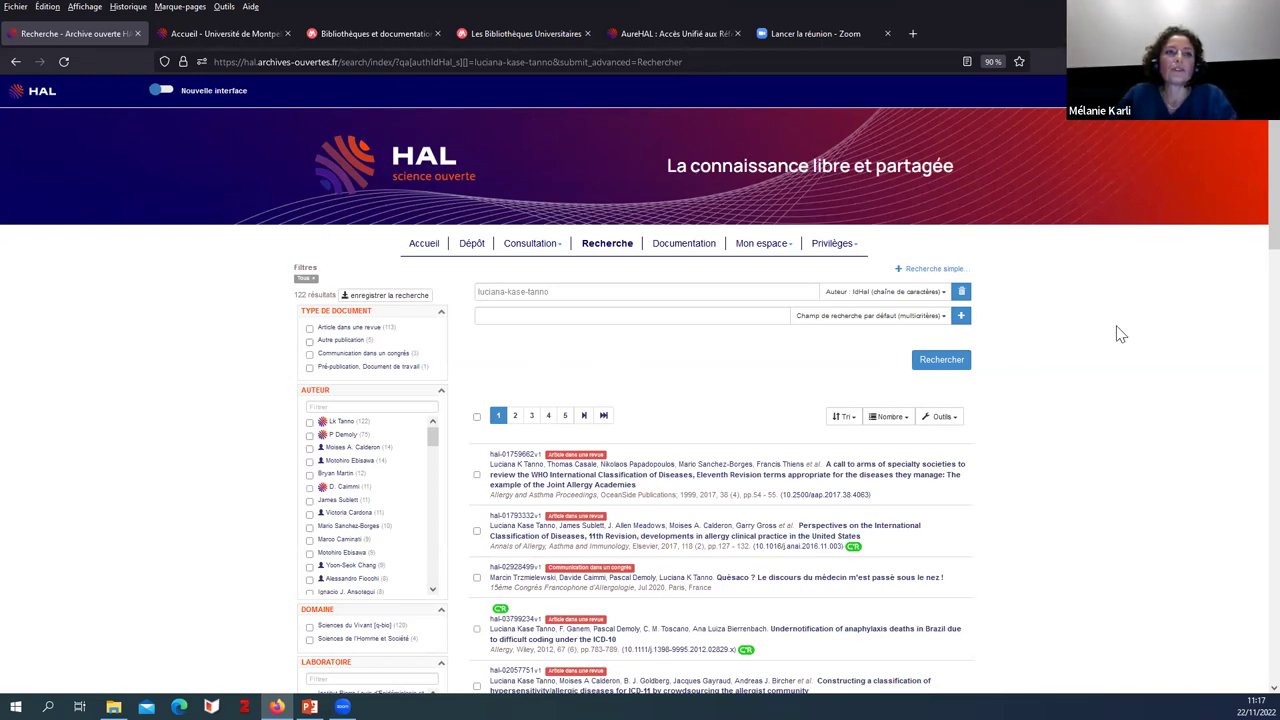
Step: Look through the author's search results and the tools available for exporting them
{"action": "scroll", "coordinate": [1143, 333], "scroll_direction": "down", "scroll_amount": 5}
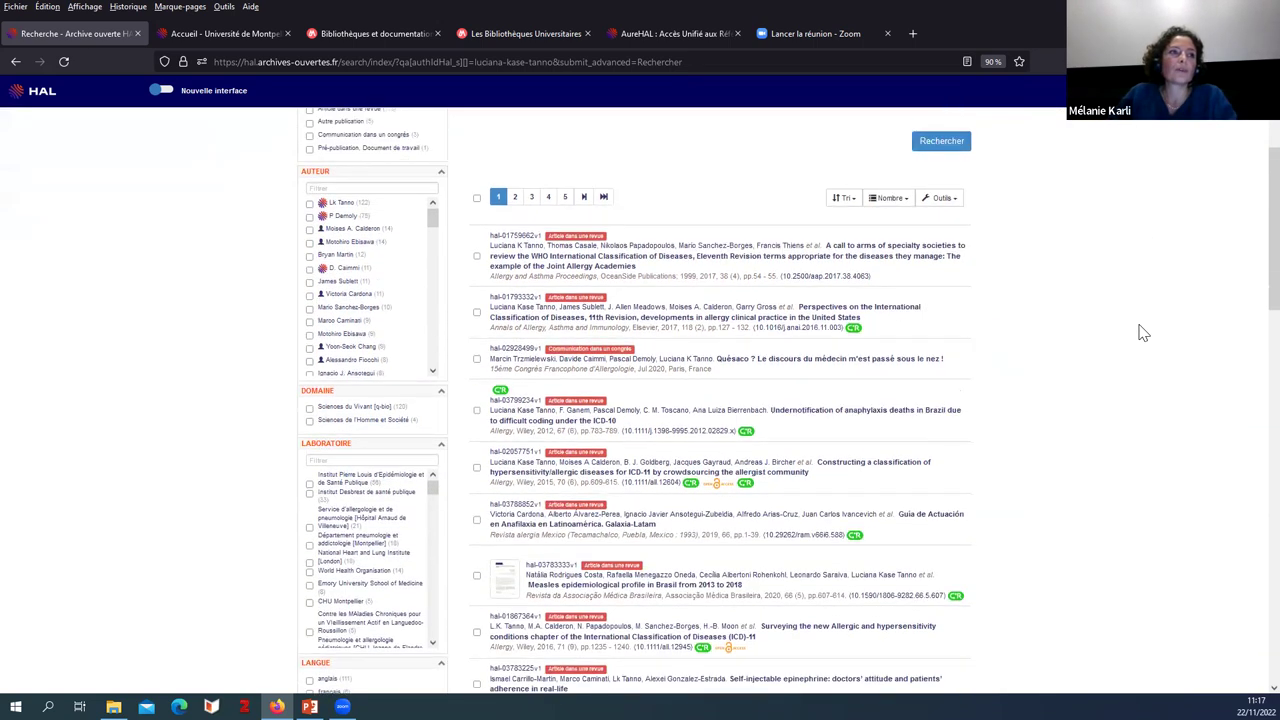
{"action": "scroll", "coordinate": [987, 318], "scroll_direction": "up", "scroll_amount": 5}
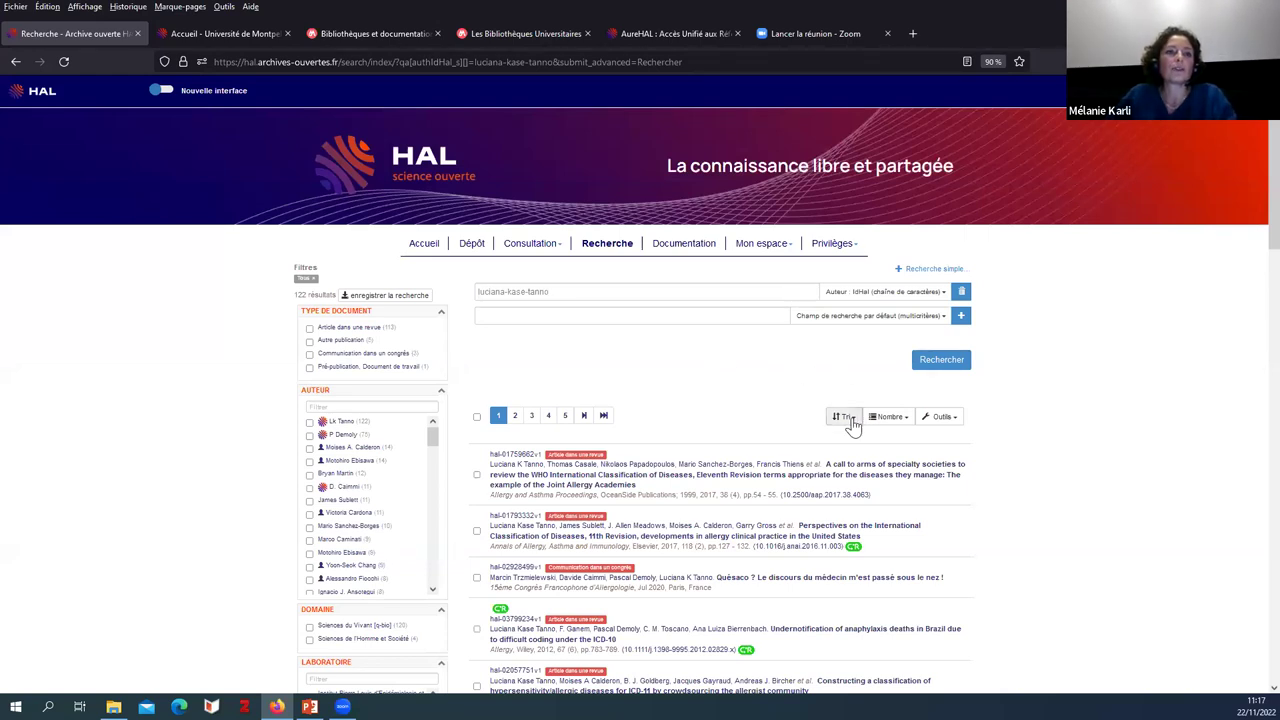
{"action": "left_click", "coordinate": [950, 419]}
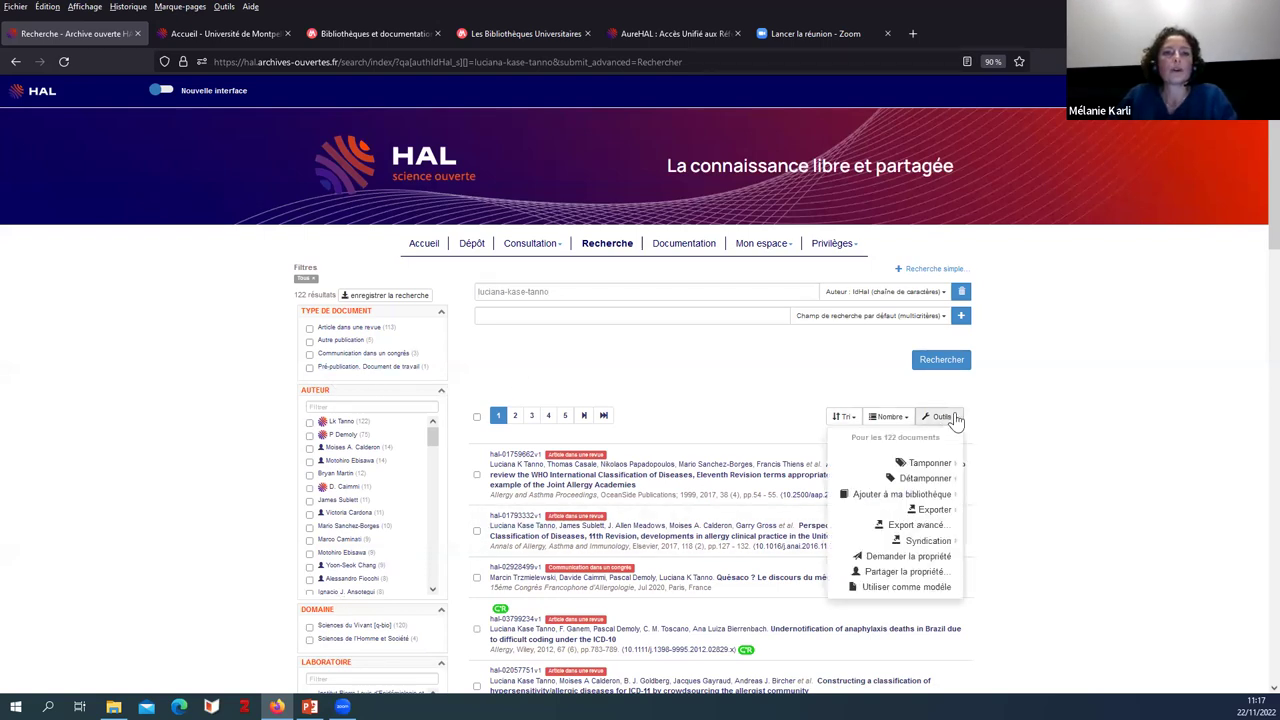
{"action": "left_click", "coordinate": [1045, 404]}
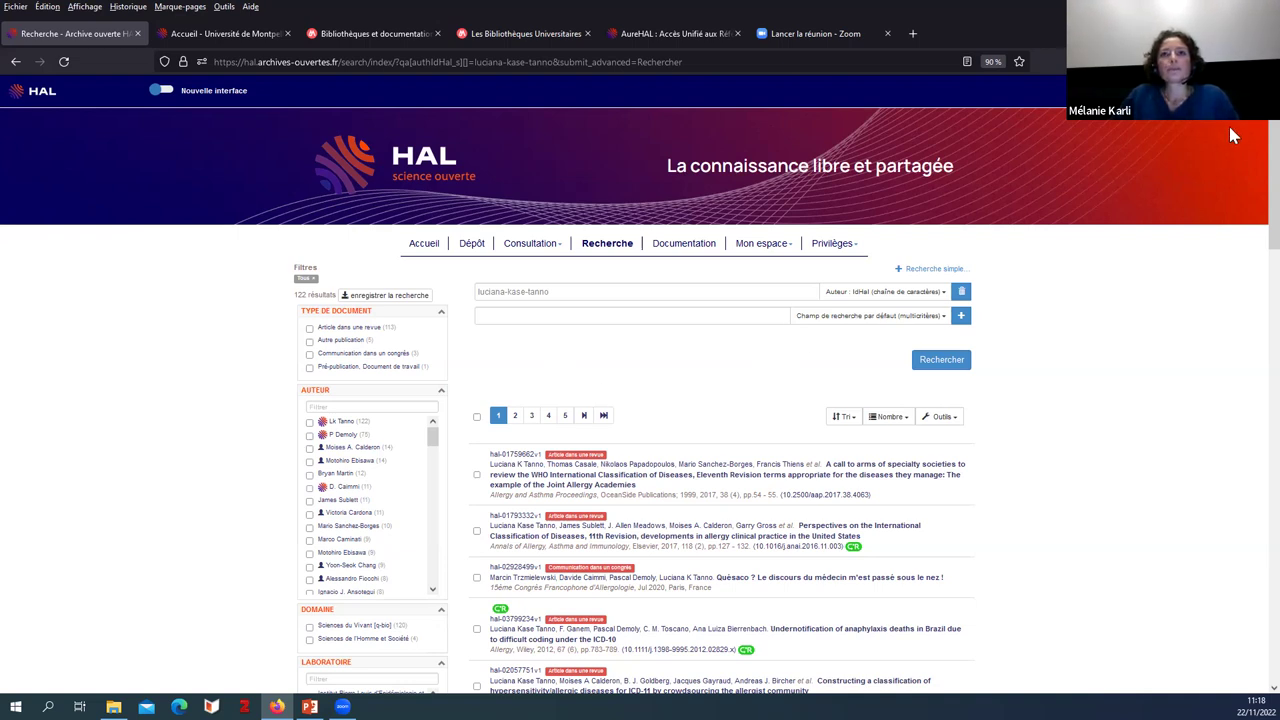
Step: Search the web in a new tab for a researcher's HAL CV and bring up that CV page
{"action": "left_click", "coordinate": [912, 33]}
{"action": "left_click", "coordinate": [480, 365]}
{"action": "type", "text": "cv fresseng"}
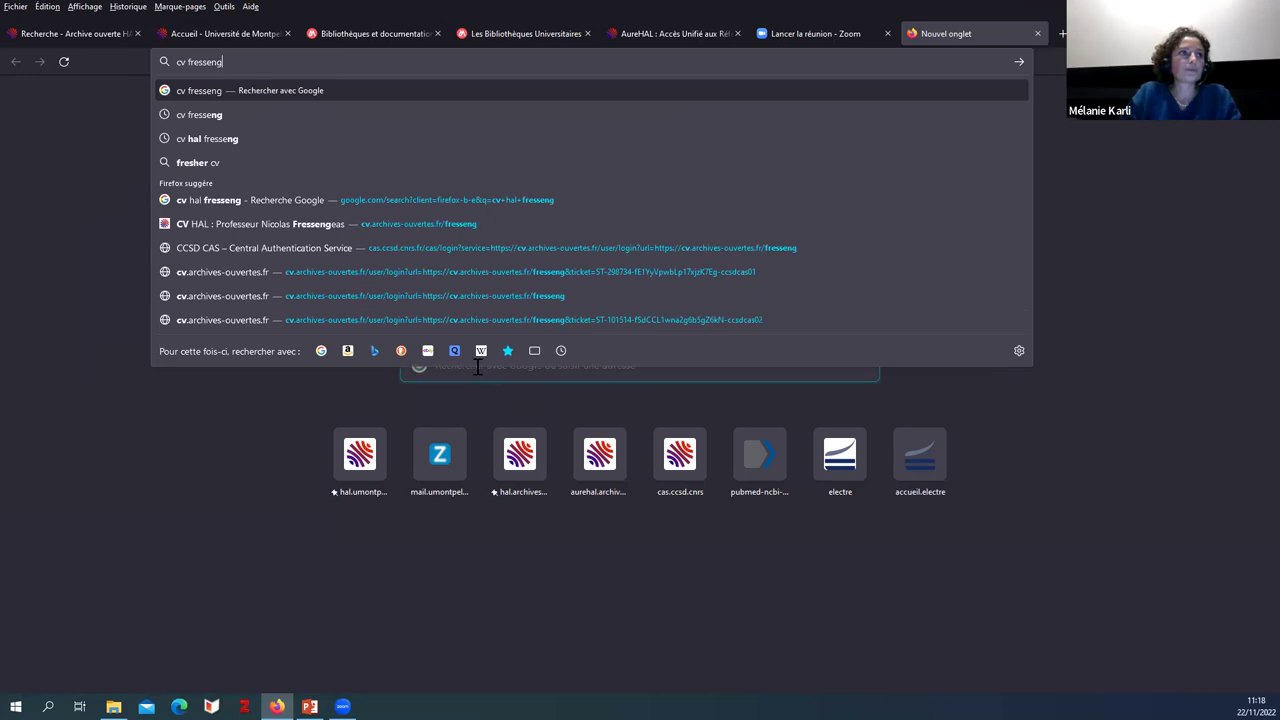
{"action": "type", "text": " hal"}
{"action": "key", "text": "Return"}
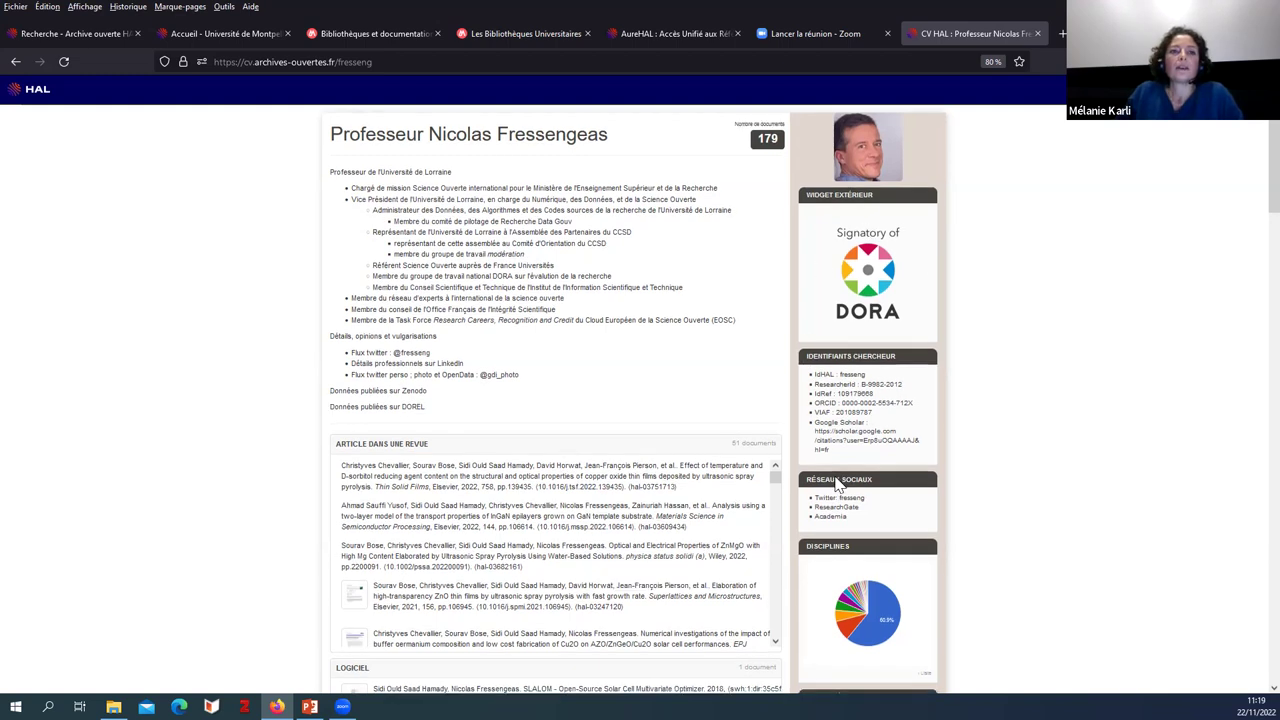
Step: Examine the CV page's researcher identifiers, disciplines, keywords, co-authors and publication export formats
{"action": "scroll", "coordinate": [839, 485], "scroll_direction": "down", "scroll_amount": 2}
{"action": "scroll", "coordinate": [828, 585], "scroll_direction": "down", "scroll_amount": 2}
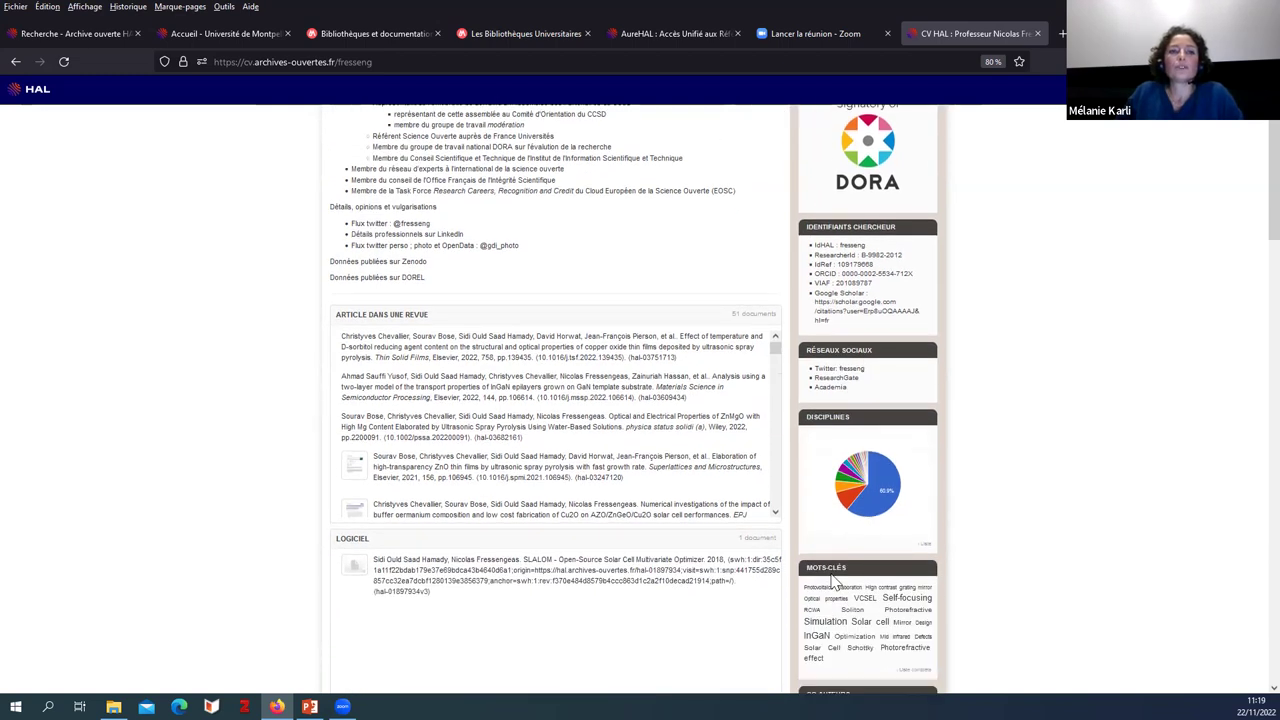
{"action": "scroll", "coordinate": [828, 590], "scroll_direction": "up", "scroll_amount": 1}
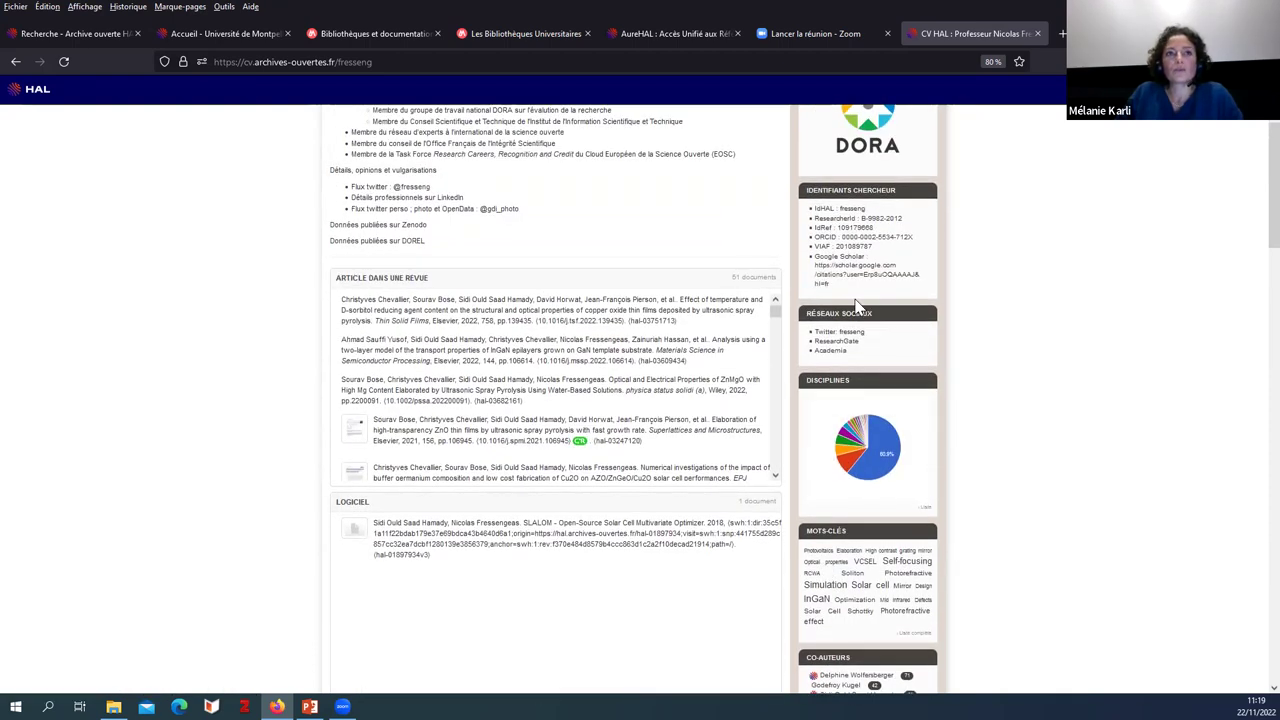
{"action": "scroll", "coordinate": [868, 330], "scroll_direction": "down", "scroll_amount": 2}
{"action": "scroll", "coordinate": [868, 393], "scroll_direction": "down", "scroll_amount": 5}
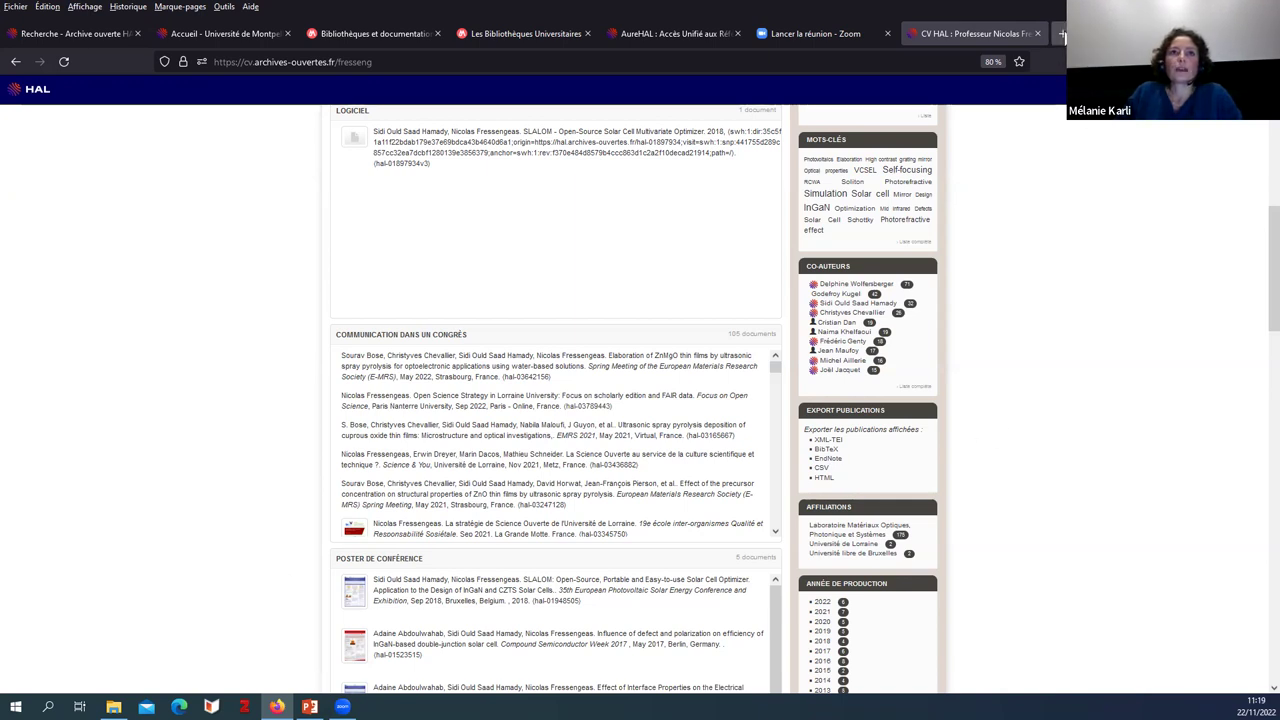
Step: Open a blank browser tab, and return to the HAL results of the IdHal search
{"action": "left_click", "coordinate": [1062, 33]}
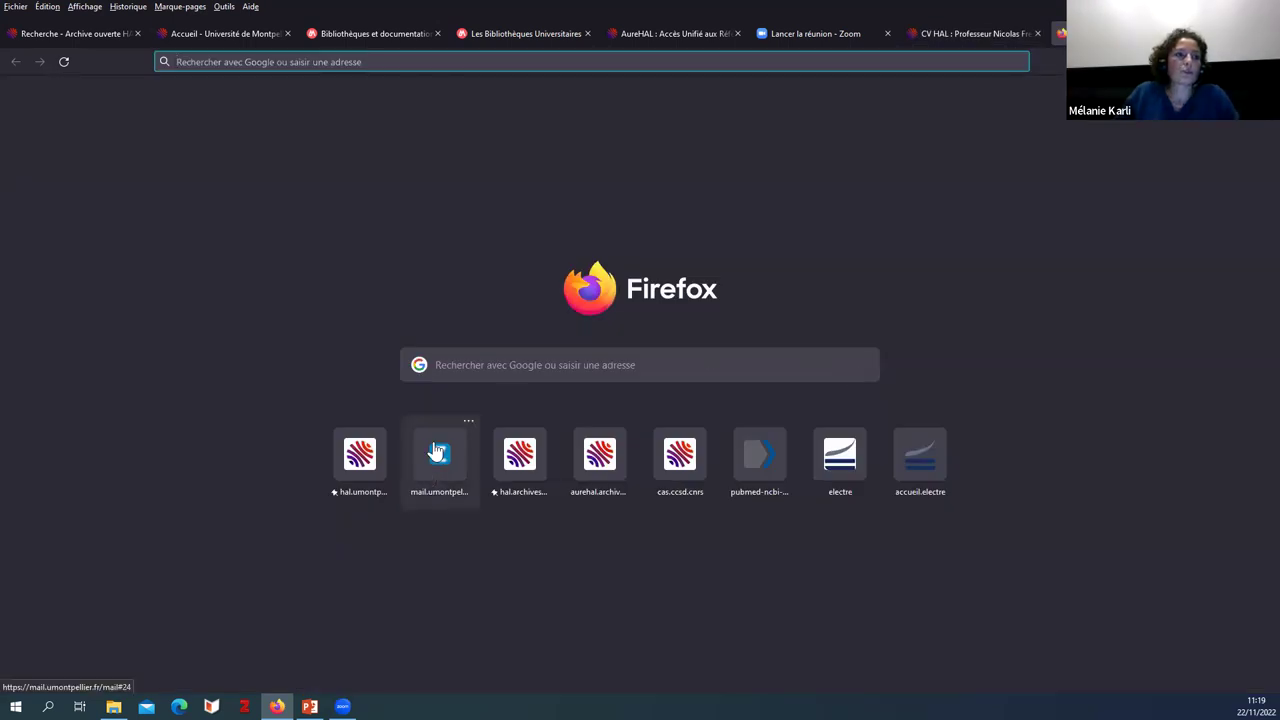
{"action": "left_click", "coordinate": [198, 34]}
{"action": "left_click", "coordinate": [88, 38]}
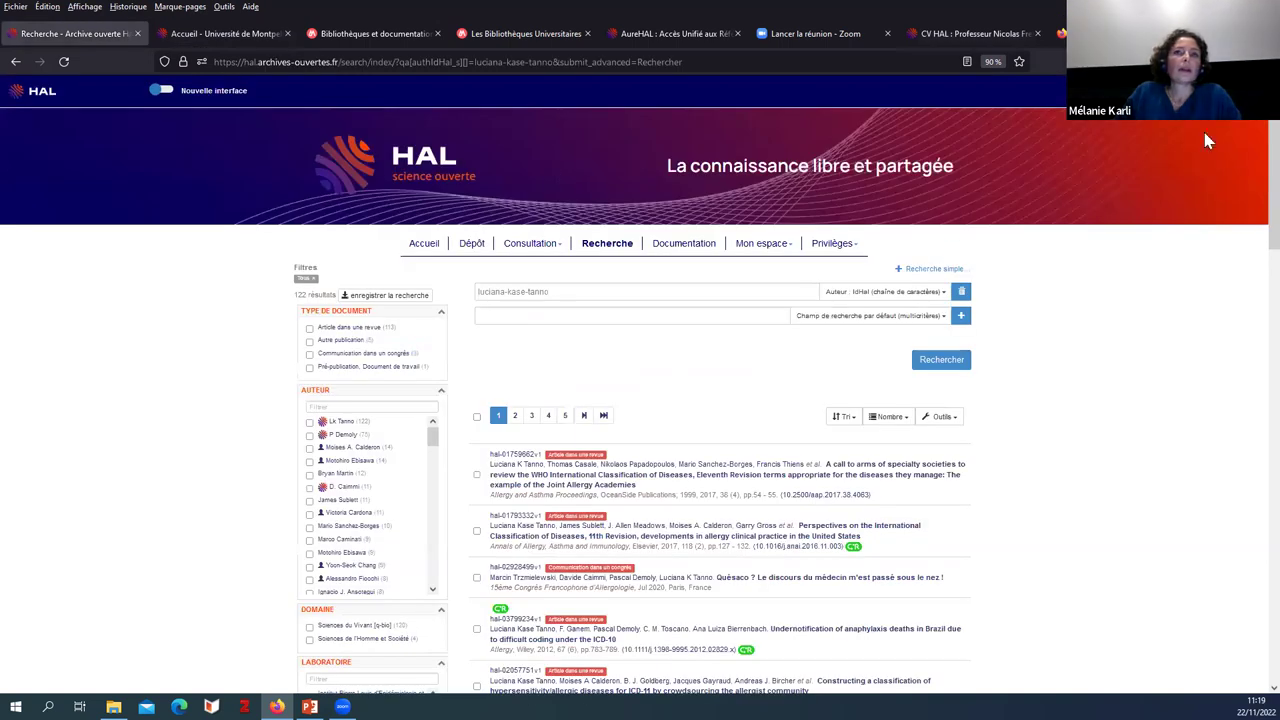
Step: Open the signed-in account's HAL profile and start editing its CV
{"action": "left_click", "coordinate": [1150, 90]}
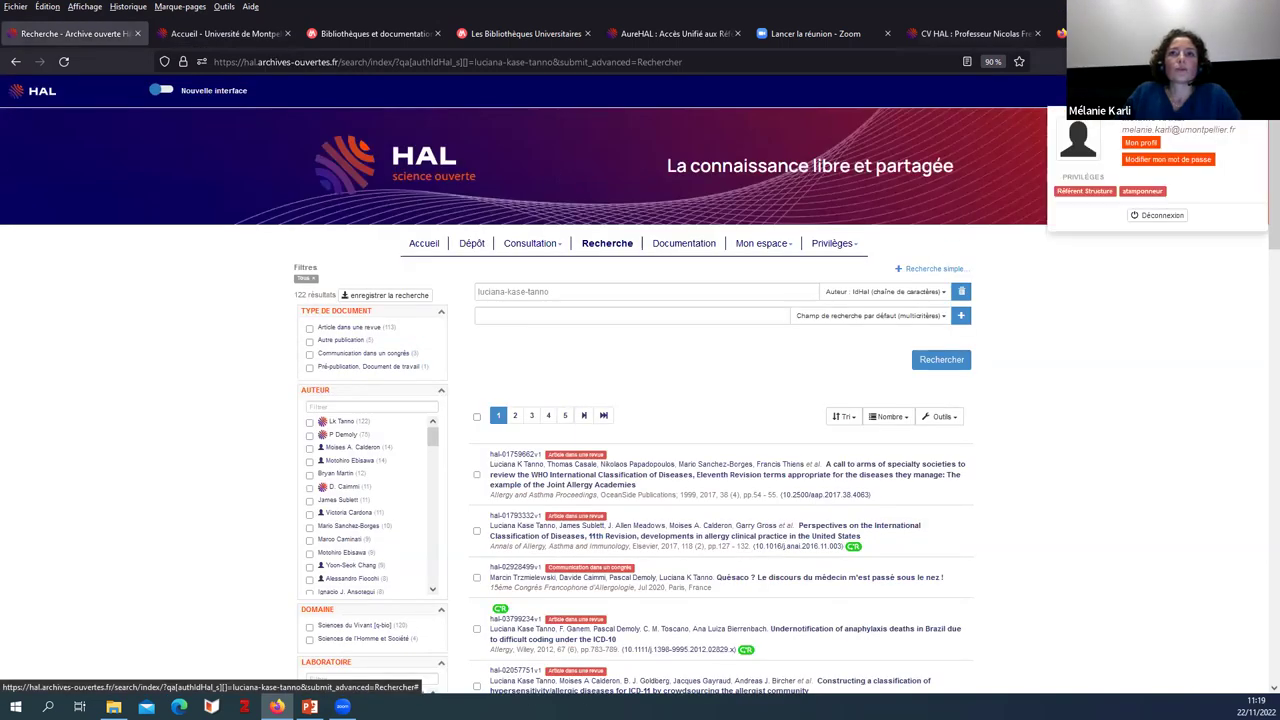
{"action": "left_click", "coordinate": [1141, 144]}
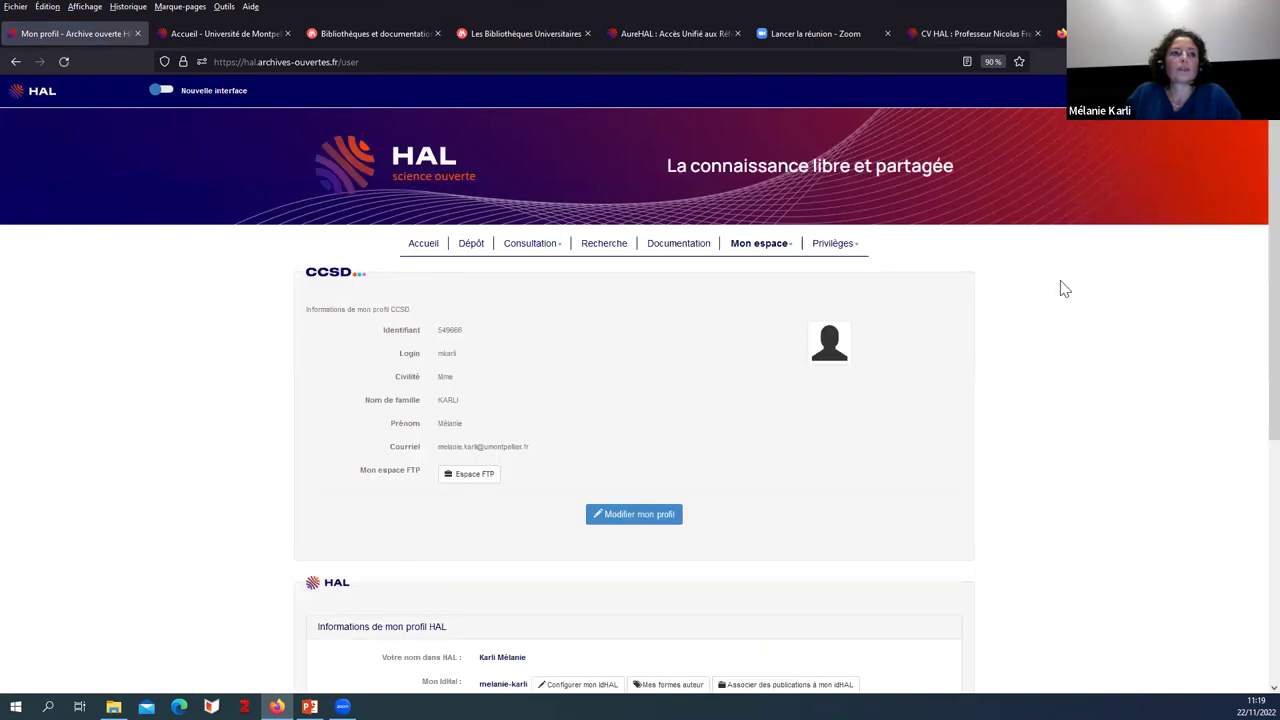
{"action": "scroll", "coordinate": [1015, 353], "scroll_direction": "down", "scroll_amount": 5}
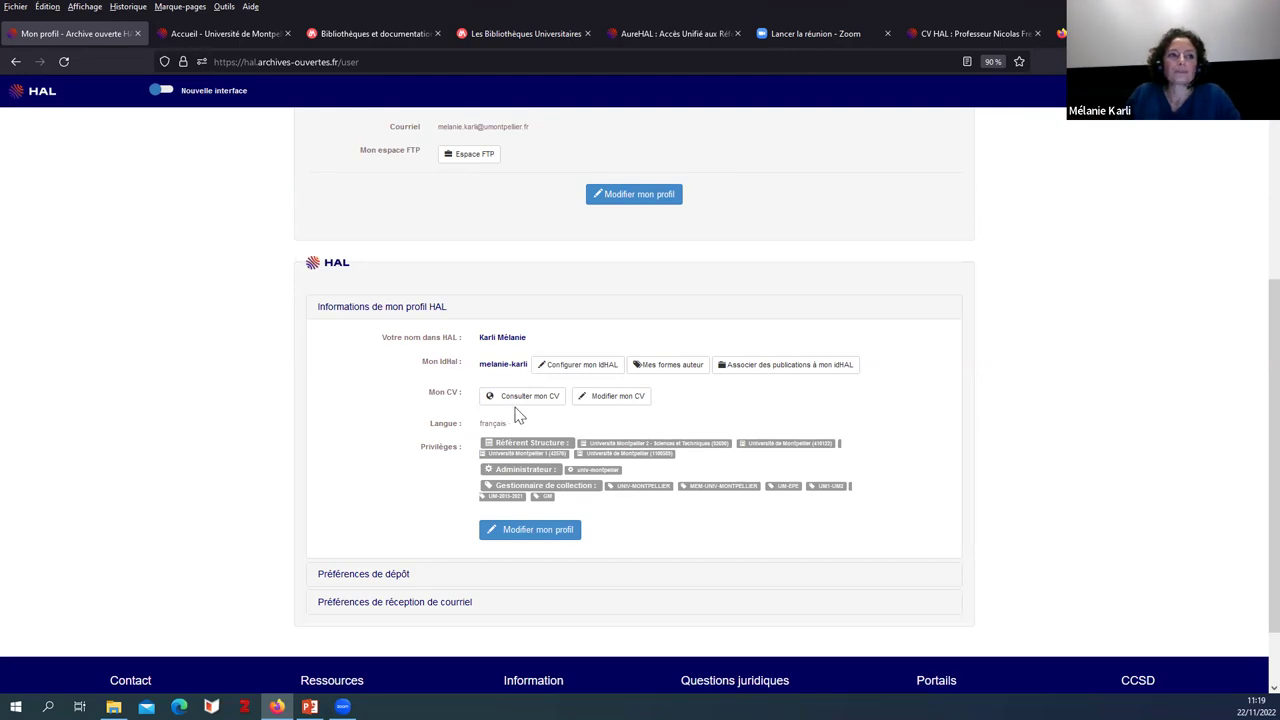
{"action": "left_click", "coordinate": [612, 397]}
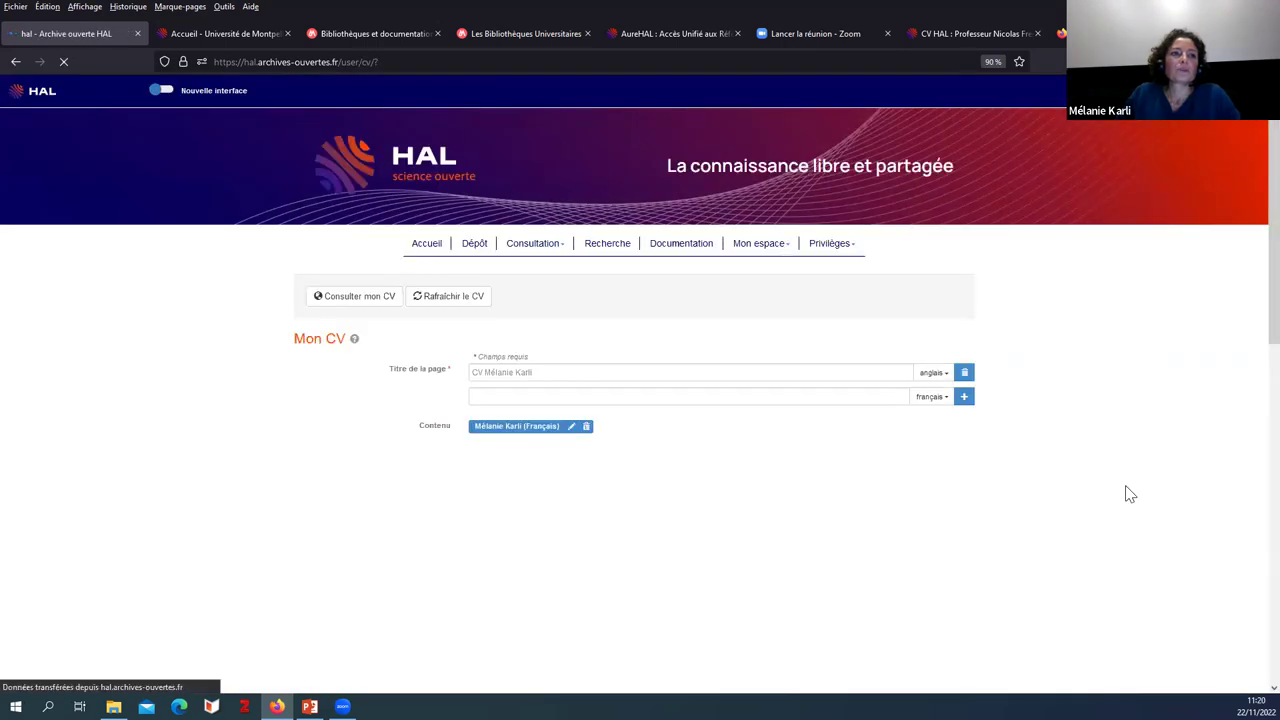
Step: Reorder the CV's displayed document types, moving Article dans une revue after Chapitre d'ouvrage and Traduction before N°spécial de revue/special issue
{"action": "scroll", "coordinate": [595, 488], "scroll_direction": "down", "scroll_amount": 2}
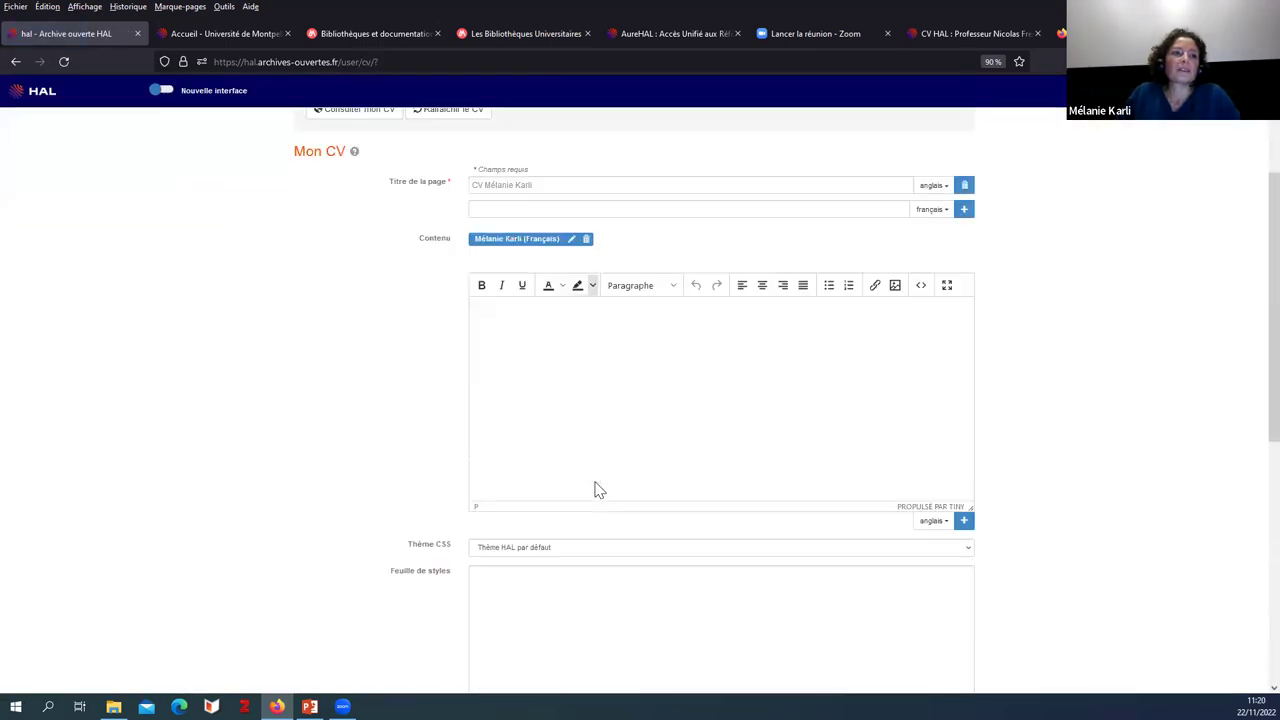
{"action": "scroll", "coordinate": [595, 488], "scroll_direction": "down", "scroll_amount": 6}
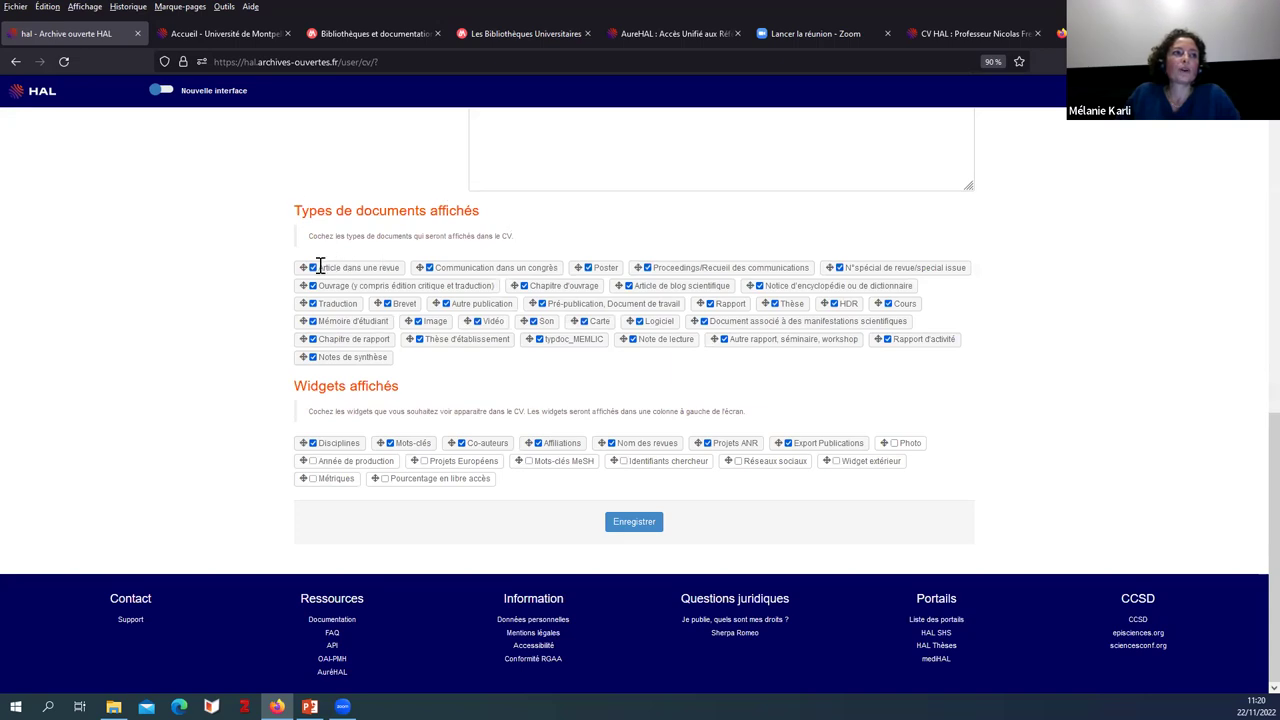
{"action": "left_click_drag", "start_coordinate": [303, 267], "coordinate": [560, 268]}
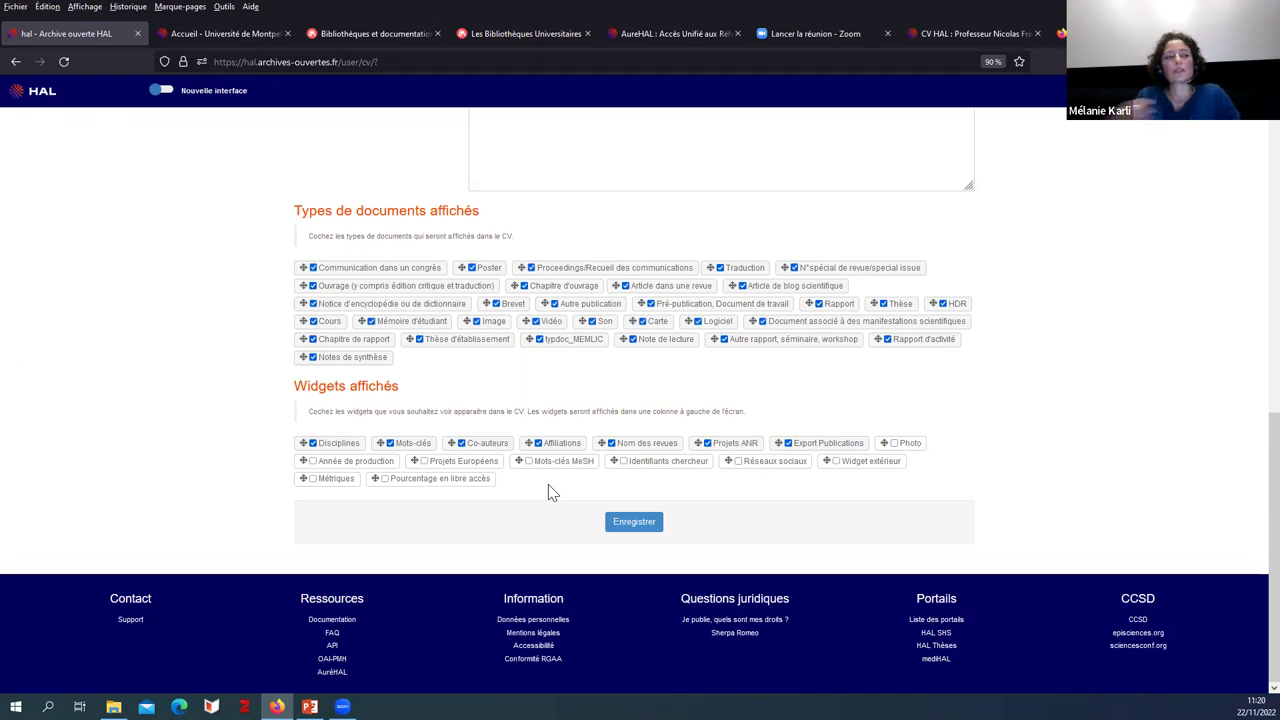
Step: View the CSS themes offered for the CV, leaving the theme selection as it is
{"action": "scroll", "coordinate": [594, 342], "scroll_direction": "up", "scroll_amount": 4}
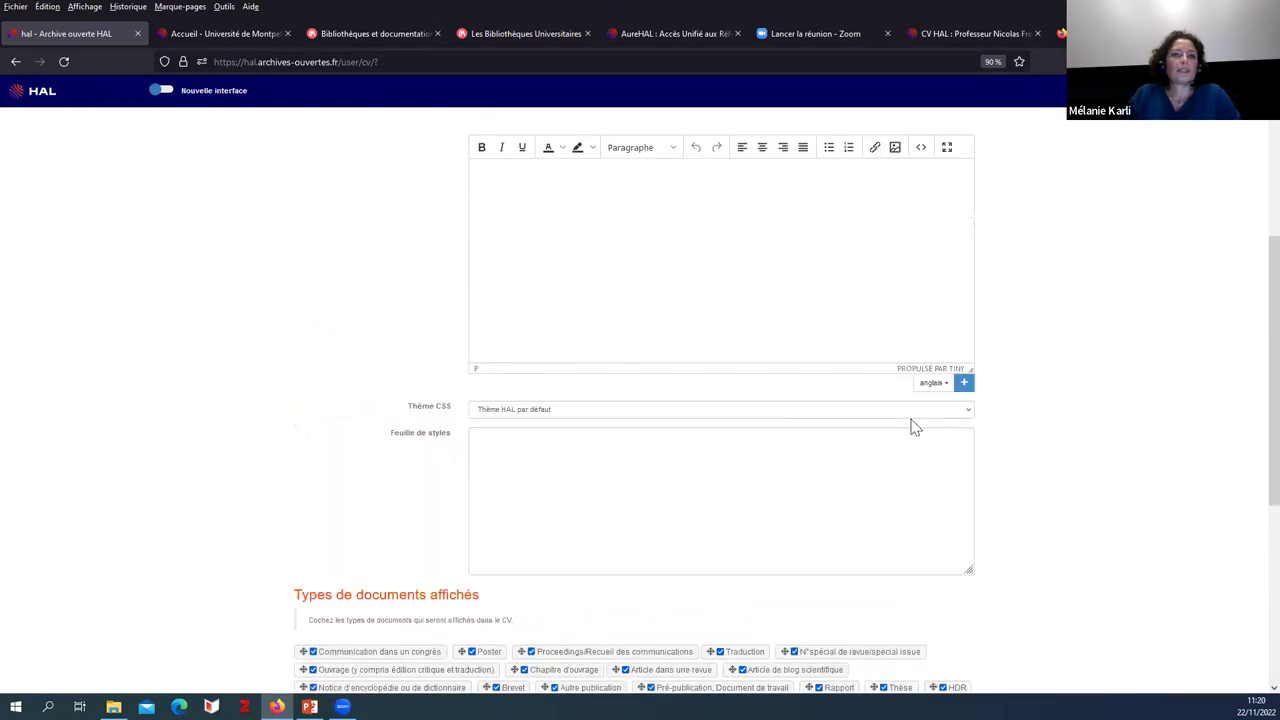
{"action": "left_click", "coordinate": [970, 412]}
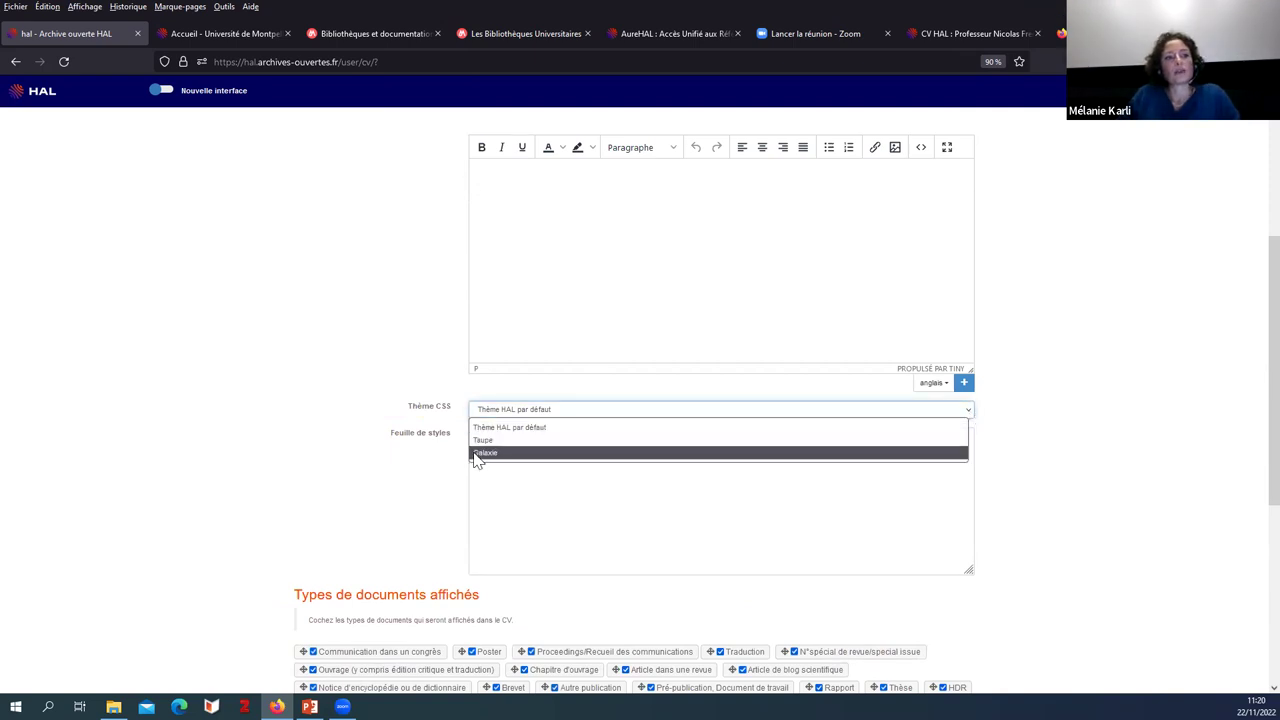
{"action": "left_click", "coordinate": [1130, 377]}
Step: Move the Export Publications widget to the front of the CV's displayed widgets and save the CV
{"action": "scroll", "coordinate": [1029, 520], "scroll_direction": "down", "scroll_amount": 5}
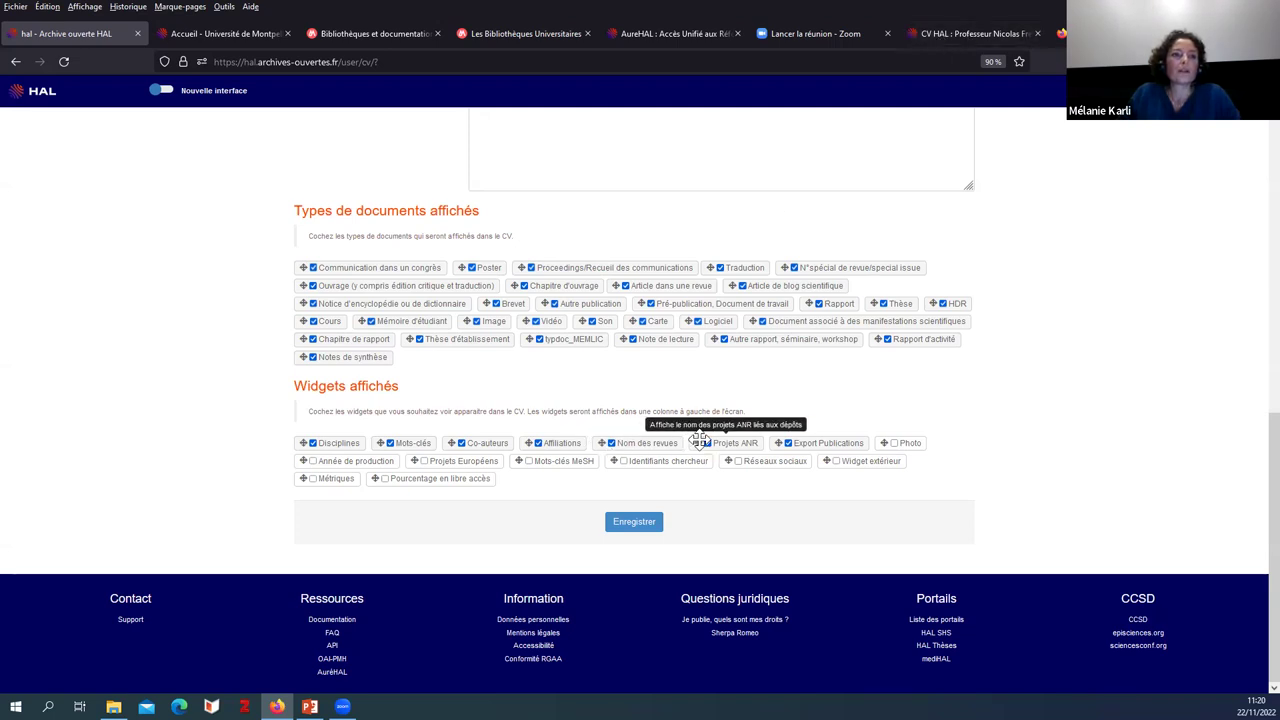
{"action": "left_click_drag", "start_coordinate": [697, 440], "coordinate": [845, 447]}
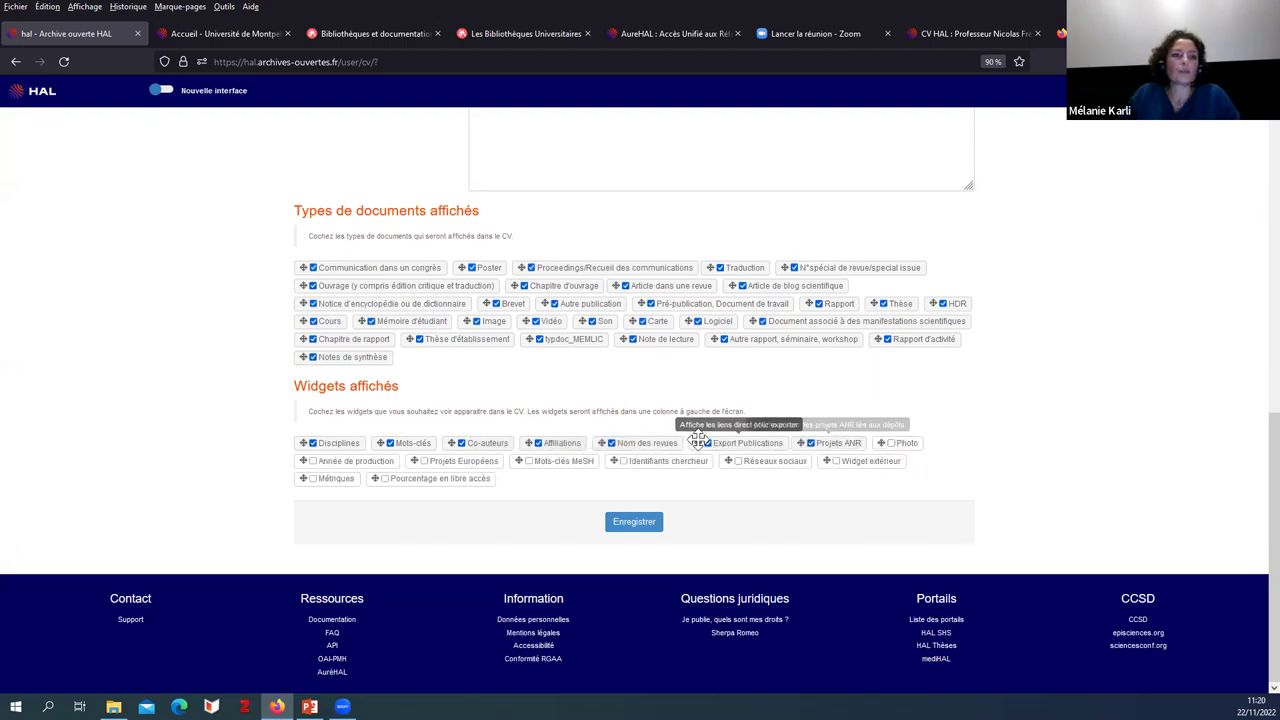
{"action": "left_click_drag", "start_coordinate": [677, 447], "coordinate": [300, 445]}
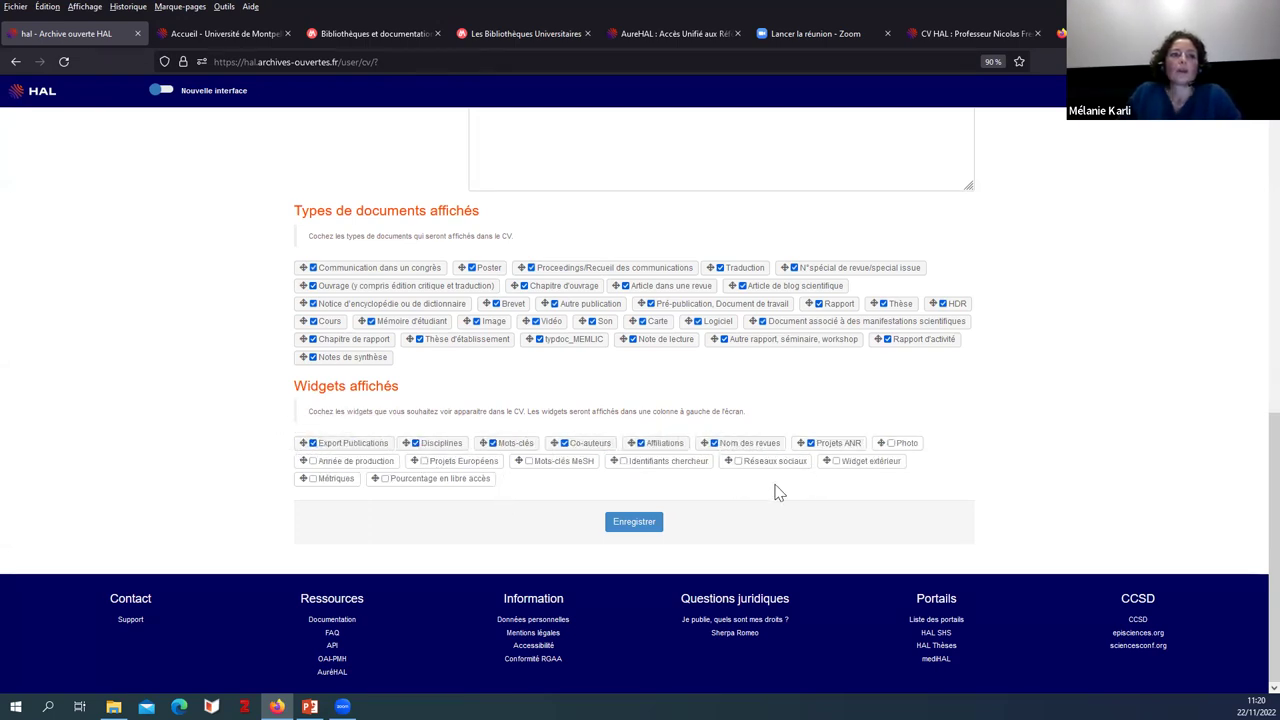
{"action": "left_click", "coordinate": [634, 522]}
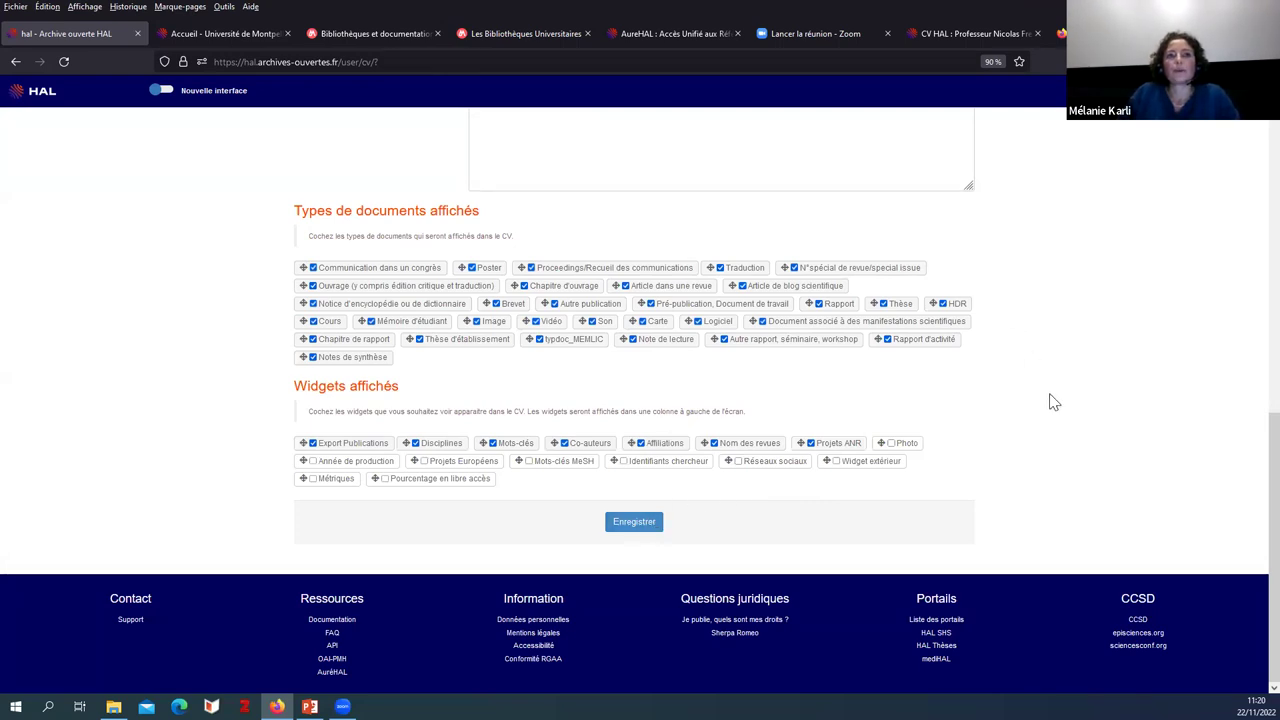
{"action": "scroll", "coordinate": [1033, 424], "scroll_direction": "up", "scroll_amount": 2}
{"action": "scroll", "coordinate": [943, 449], "scroll_direction": "down", "scroll_amount": 3}
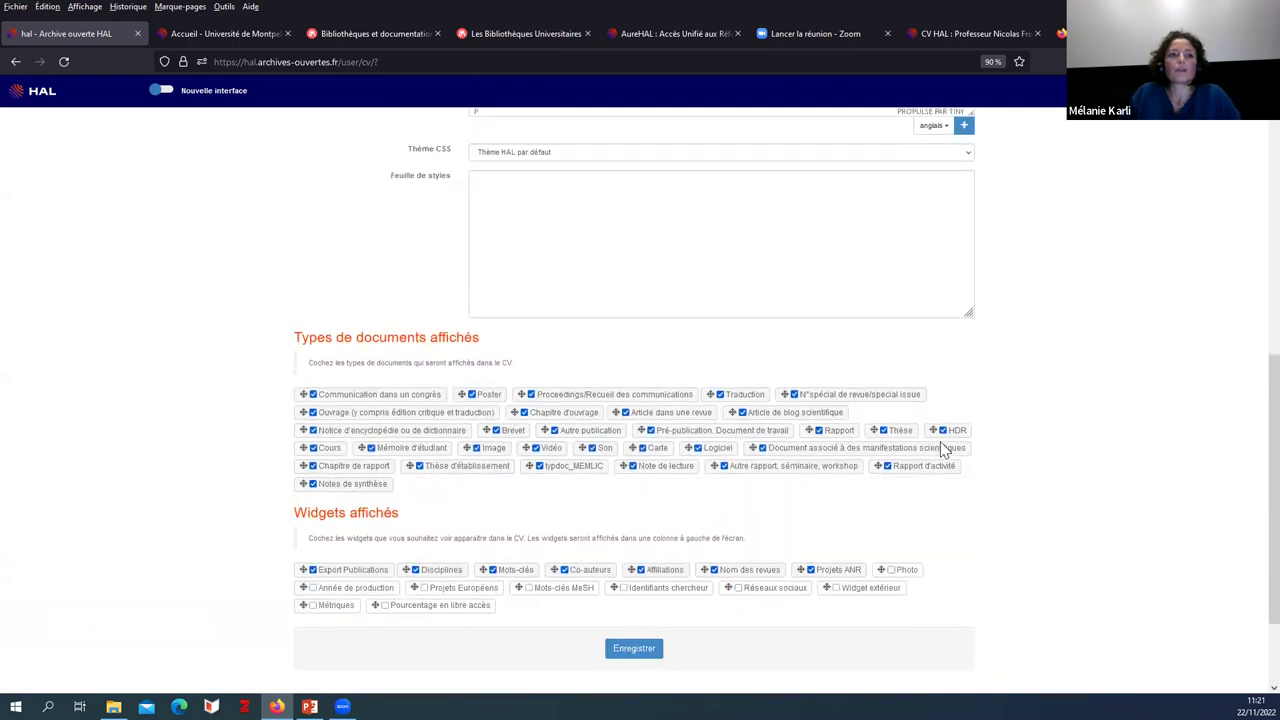
{"action": "left_click", "coordinate": [640, 524]}
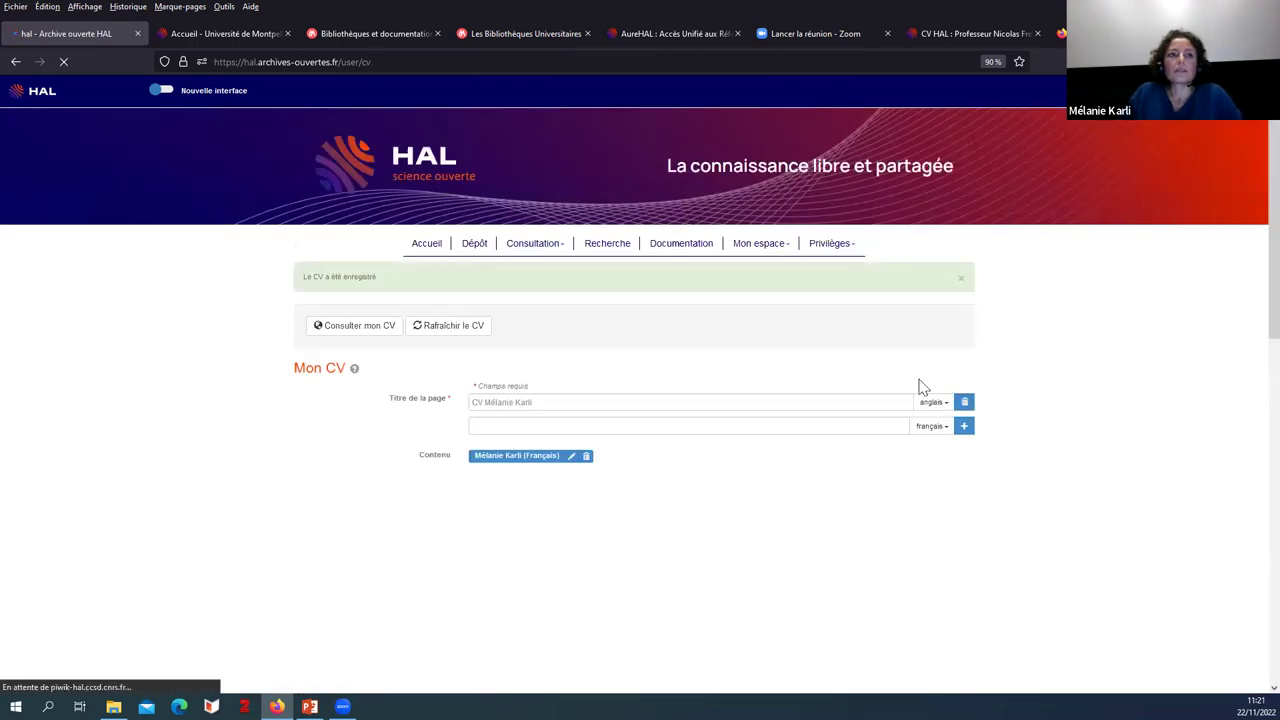
Step: Go back to the researcher's CV page and look over its export, affiliation and production year widgets
{"action": "left_click", "coordinate": [948, 36]}
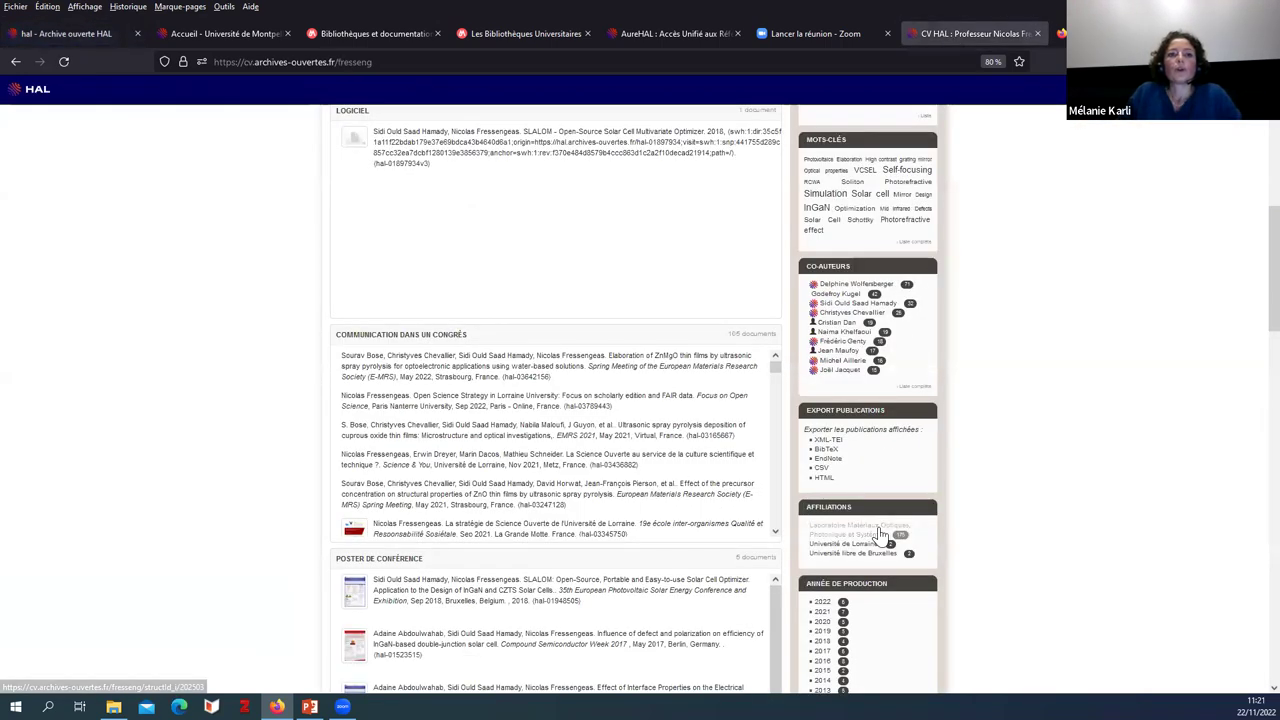
{"action": "scroll", "coordinate": [877, 531], "scroll_direction": "down", "scroll_amount": 2}
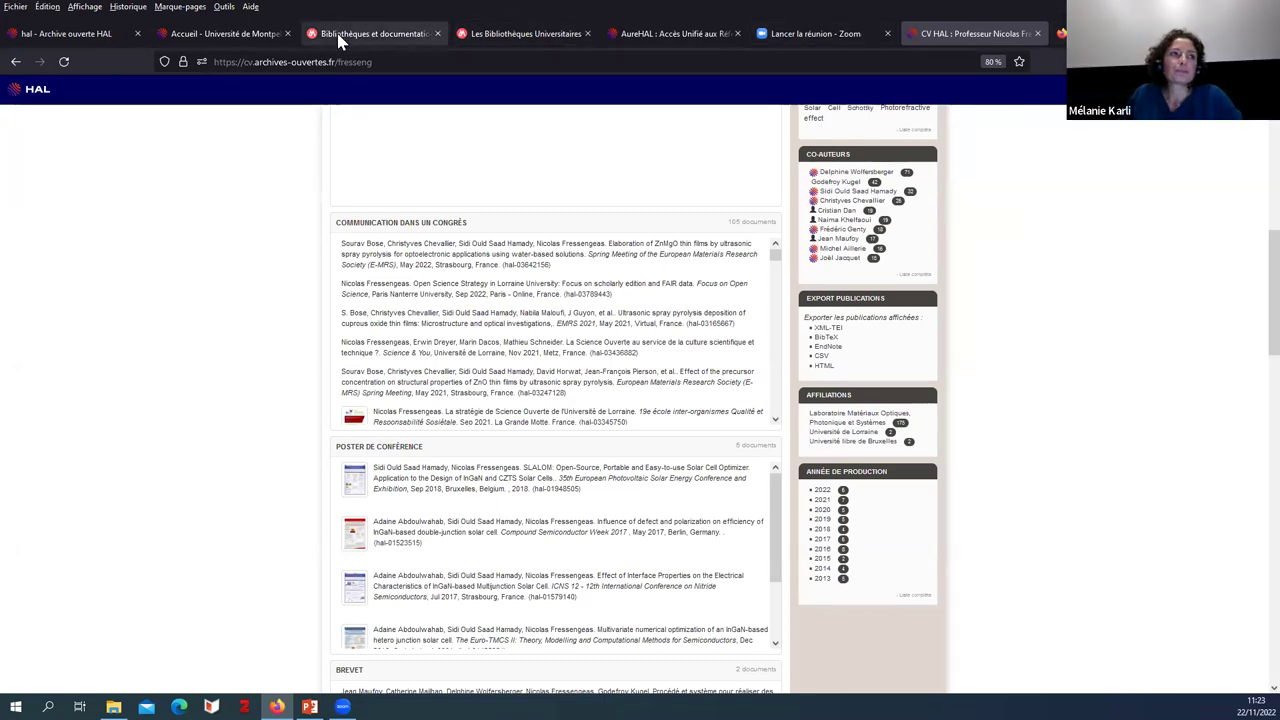
Step: Return to the main HAL portal's search page, open advanced search and set the search field to Auteur : IdHal (chaîne de caractères)
{"action": "left_click", "coordinate": [228, 34]}
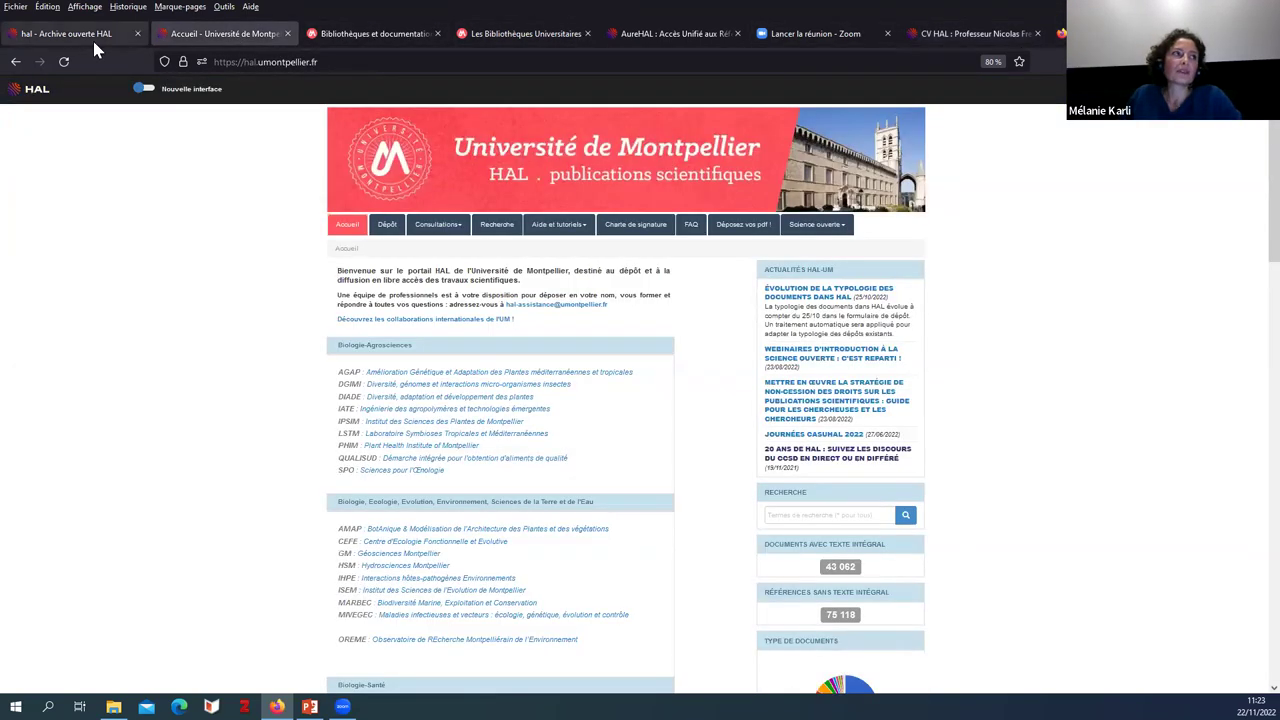
{"action": "left_click", "coordinate": [94, 40]}
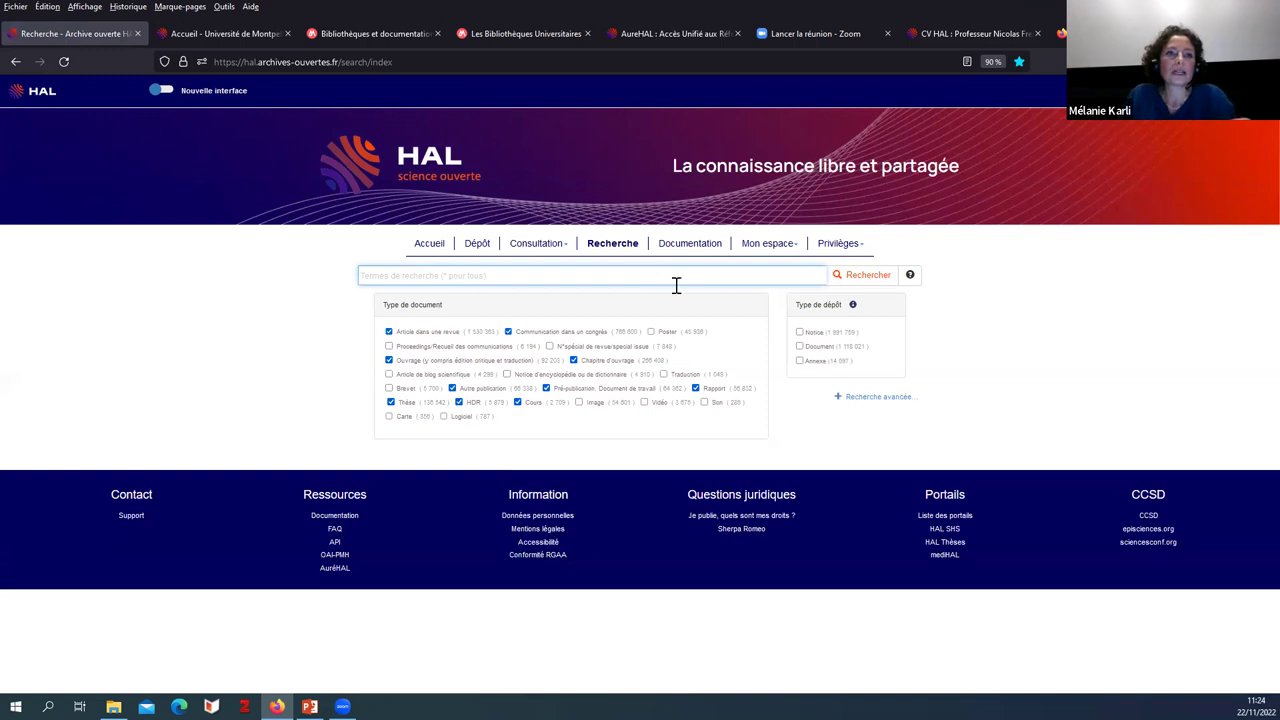
{"action": "left_click", "coordinate": [862, 398]}
{"action": "left_click", "coordinate": [893, 294]}
{"action": "scroll", "coordinate": [686, 400], "scroll_direction": "down", "scroll_amount": 5}
{"action": "scroll", "coordinate": [688, 410], "scroll_direction": "down", "scroll_amount": 3}
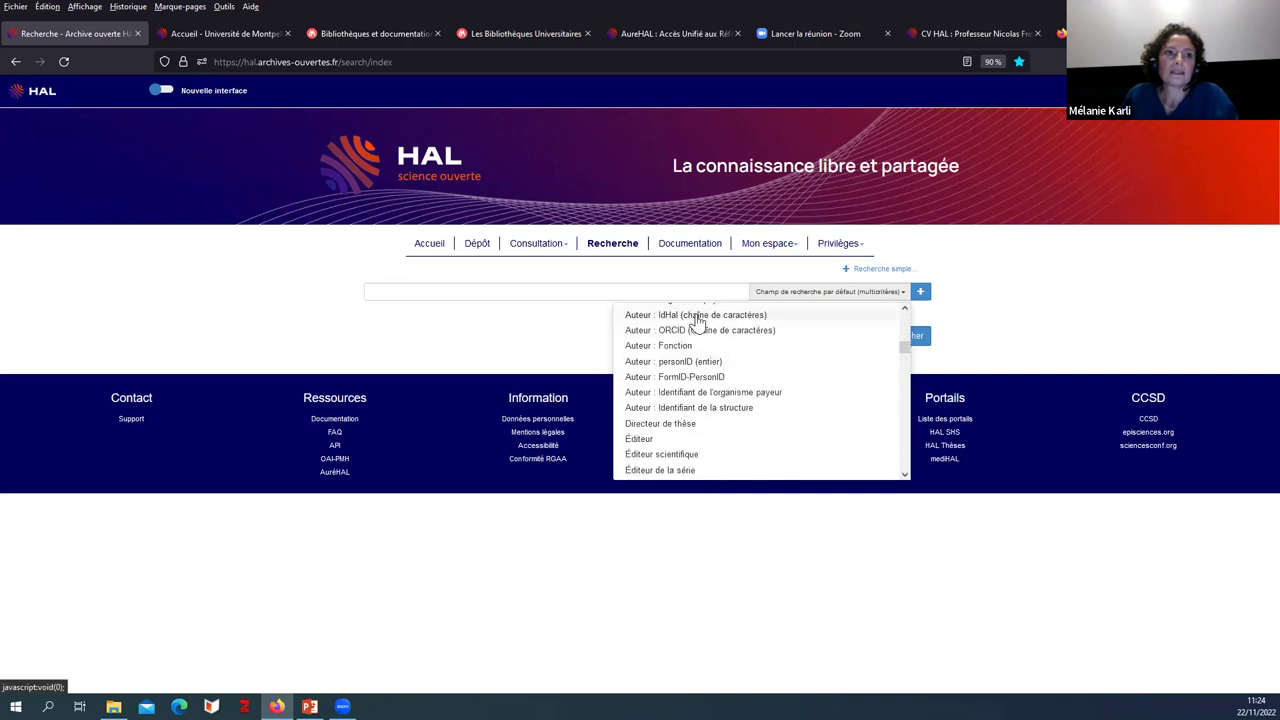
{"action": "left_click", "coordinate": [697, 316]}
Step: Enter the second author's IdHal as the search term and run the search
{"action": "left_click", "coordinate": [497, 287]}
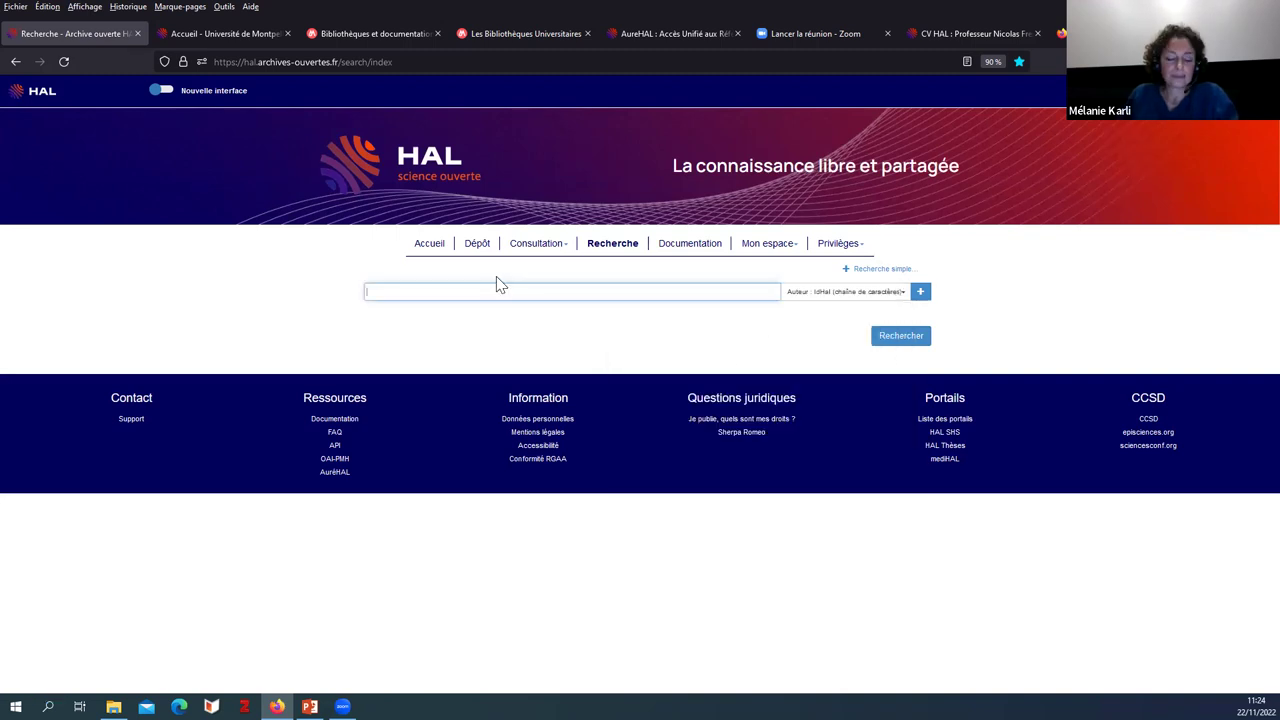
{"action": "type", "text": "susana"}
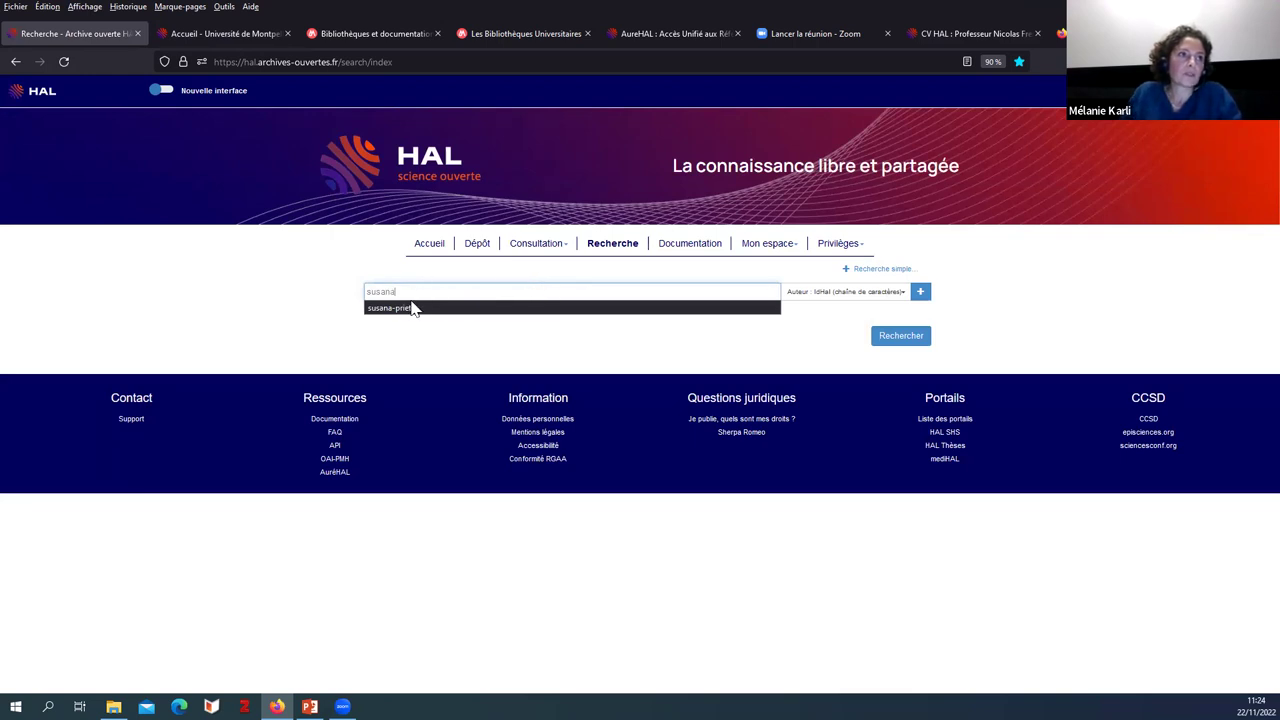
{"action": "left_click", "coordinate": [410, 308]}
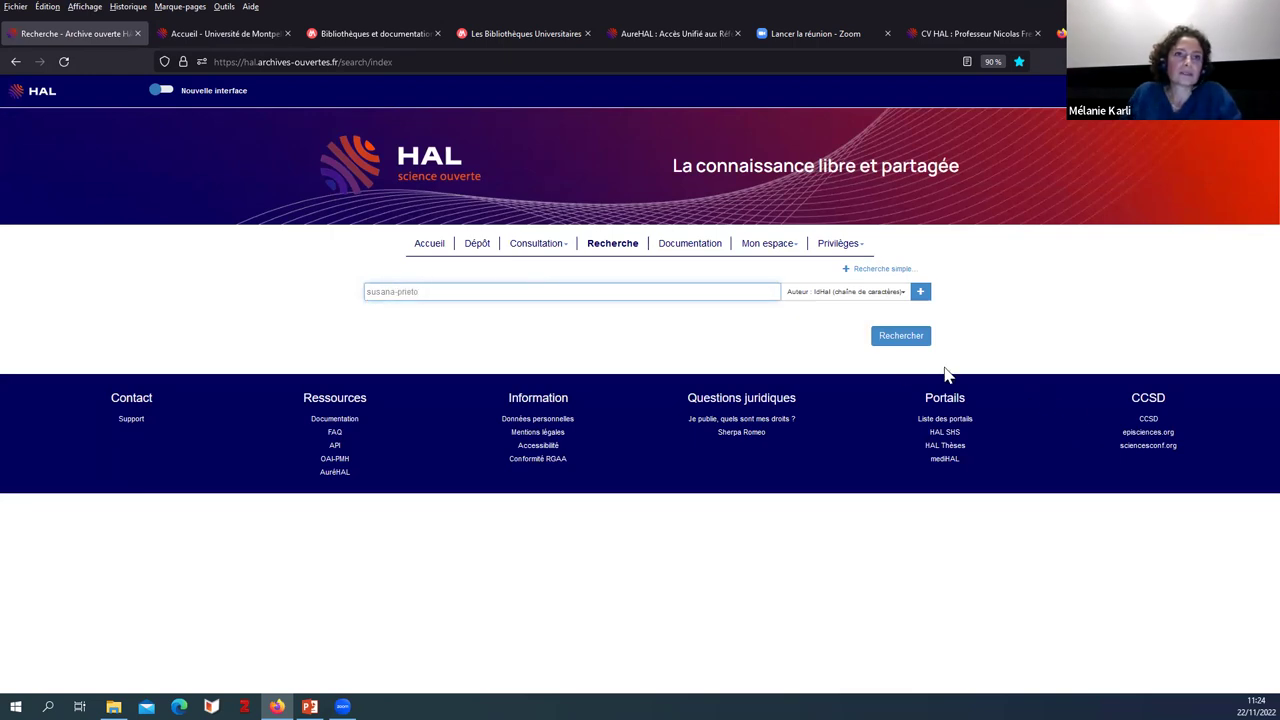
{"action": "left_click", "coordinate": [897, 340]}
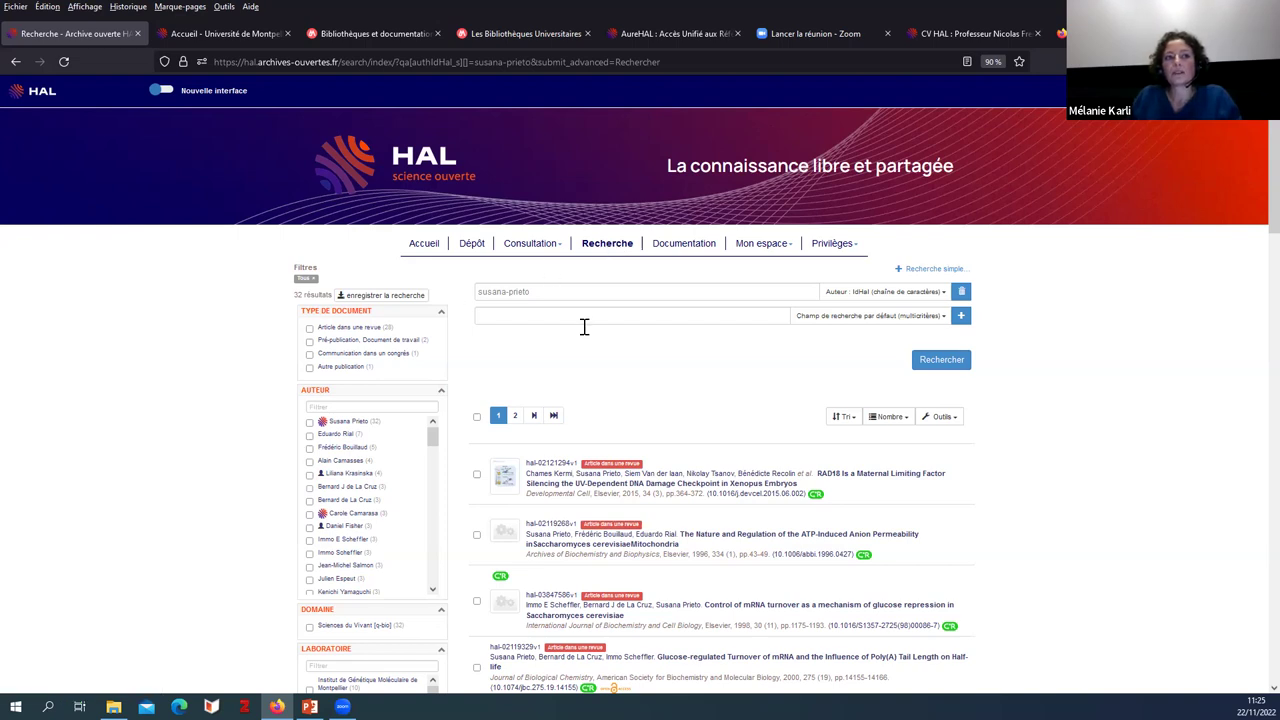
Step: Open the article on RAD18 in Xenopus embryos from the results and start modifying its metadata
{"action": "left_click", "coordinate": [862, 484]}
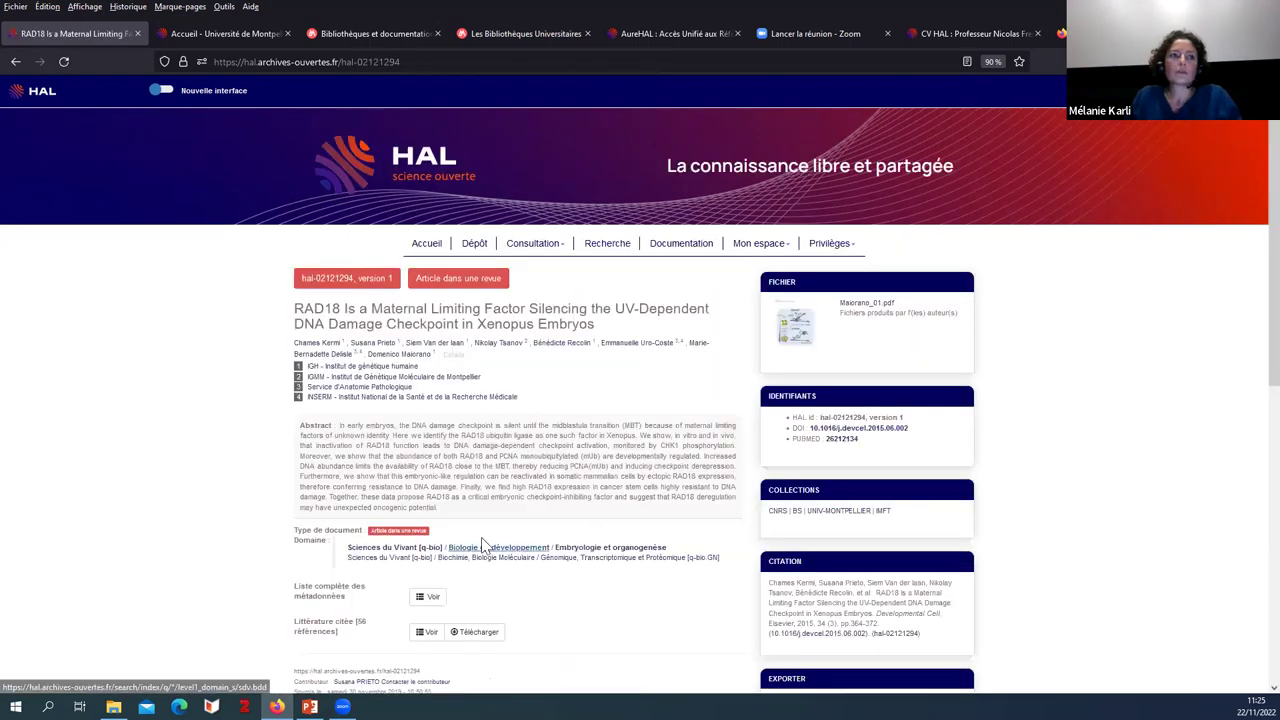
{"action": "scroll", "coordinate": [486, 537], "scroll_direction": "down", "scroll_amount": 3}
{"action": "scroll", "coordinate": [419, 550], "scroll_direction": "down", "scroll_amount": 6}
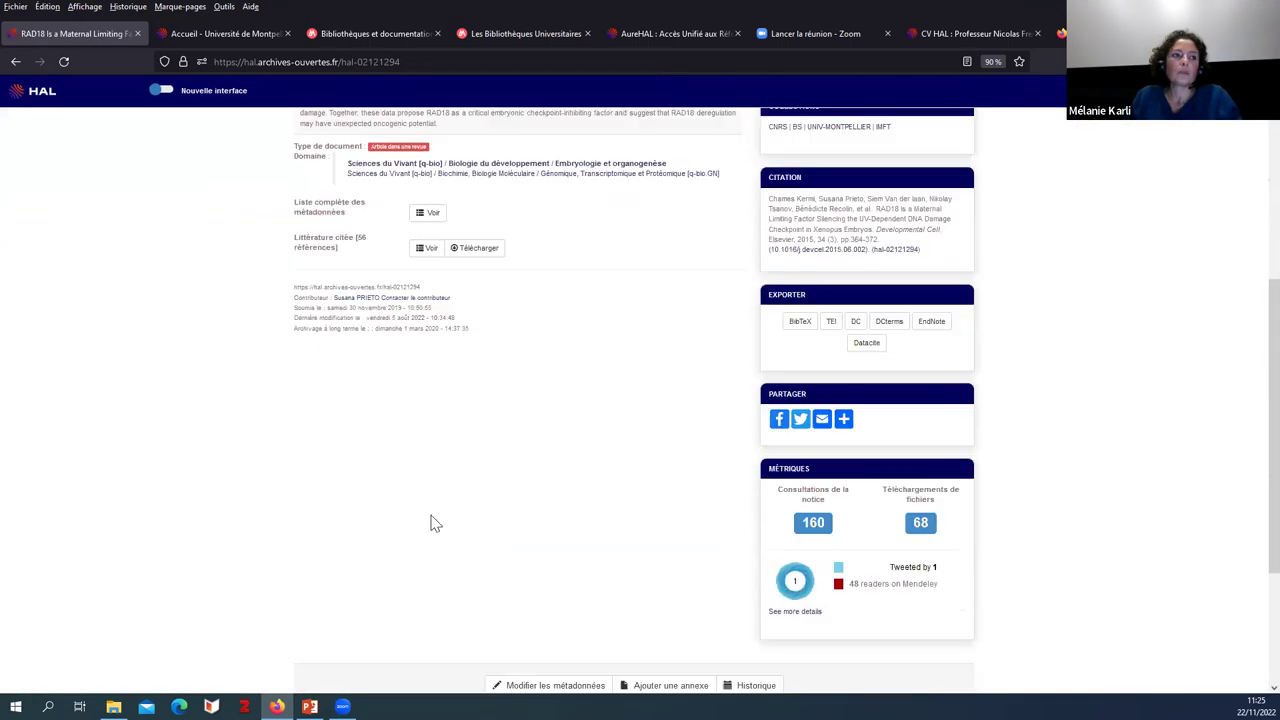
{"action": "left_click", "coordinate": [518, 495]}
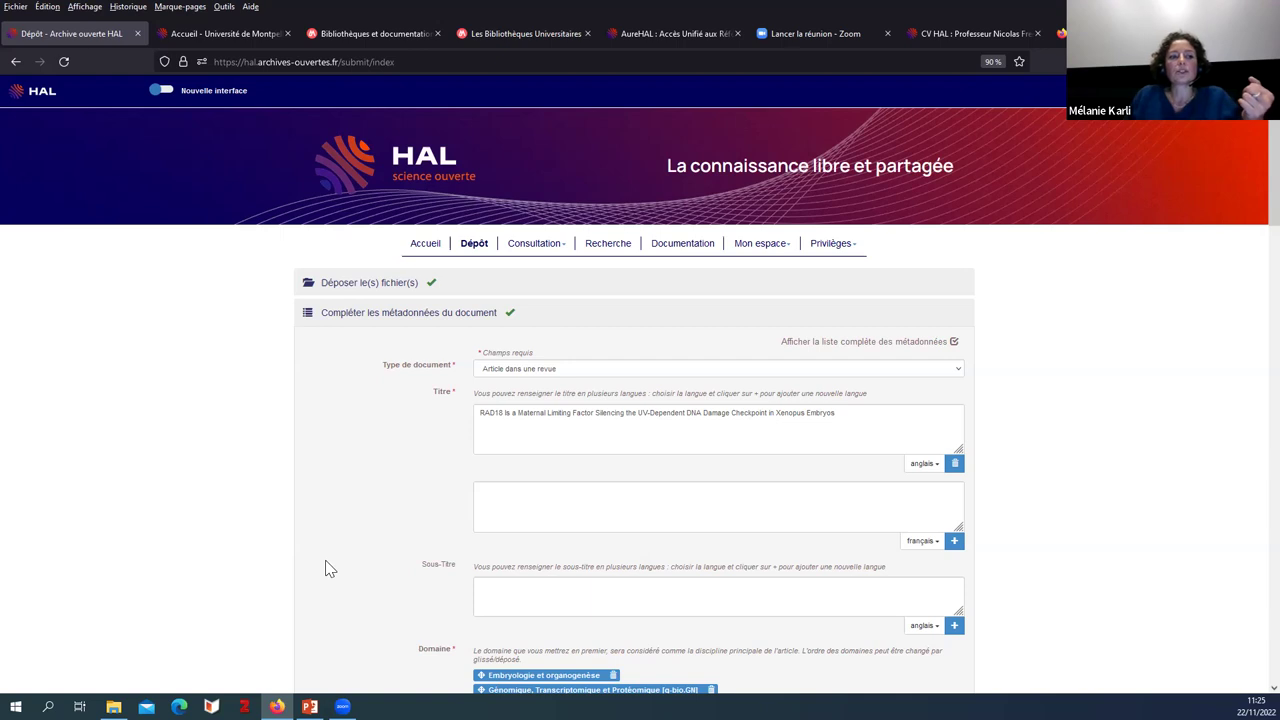
Step: In the deposit's author data section, delete the author who is linked to an IdHal
{"action": "scroll", "coordinate": [330, 569], "scroll_direction": "down", "scroll_amount": 10}
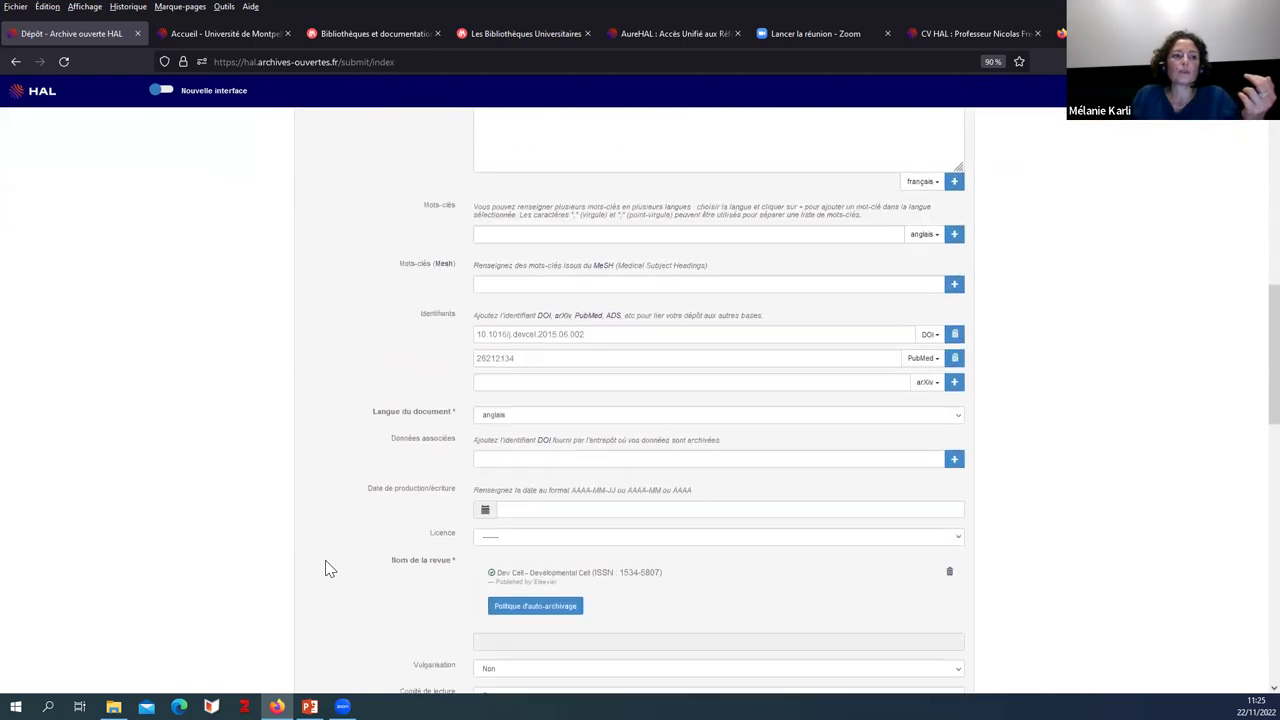
{"action": "scroll", "coordinate": [423, 590], "scroll_direction": "down", "scroll_amount": 10}
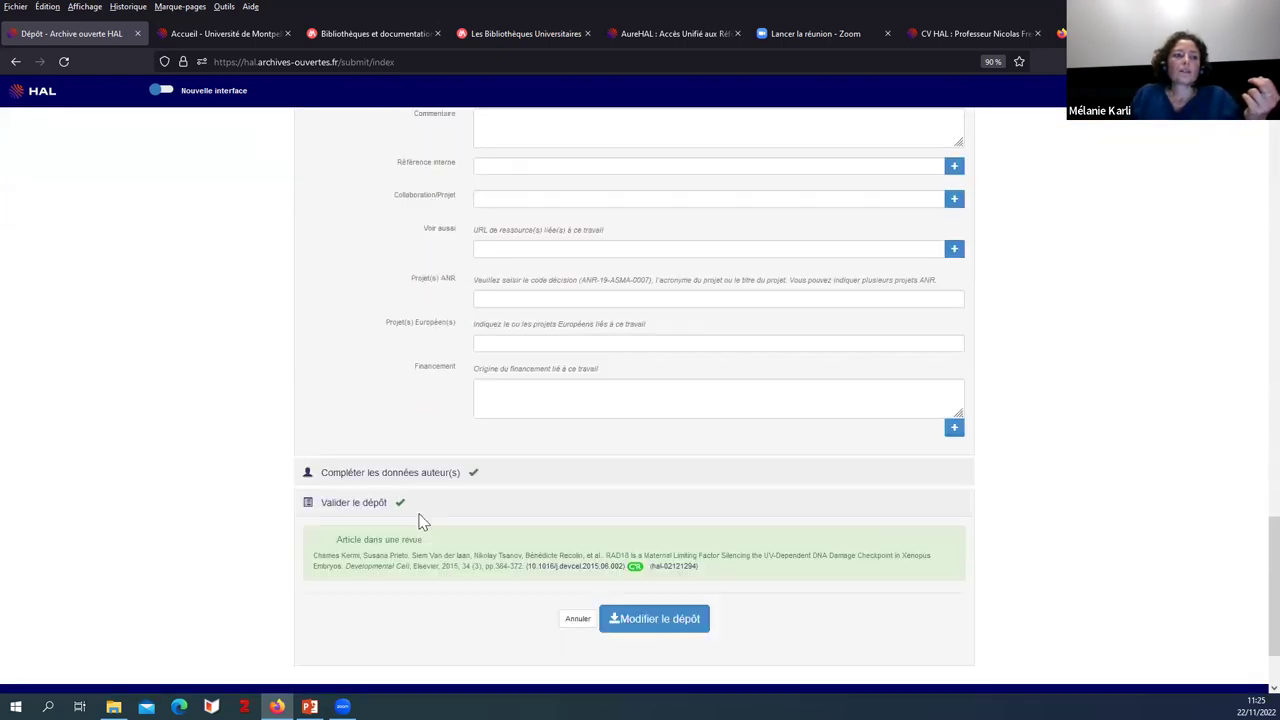
{"action": "scroll", "coordinate": [423, 521], "scroll_direction": "down", "scroll_amount": 2}
{"action": "left_click", "coordinate": [397, 372]}
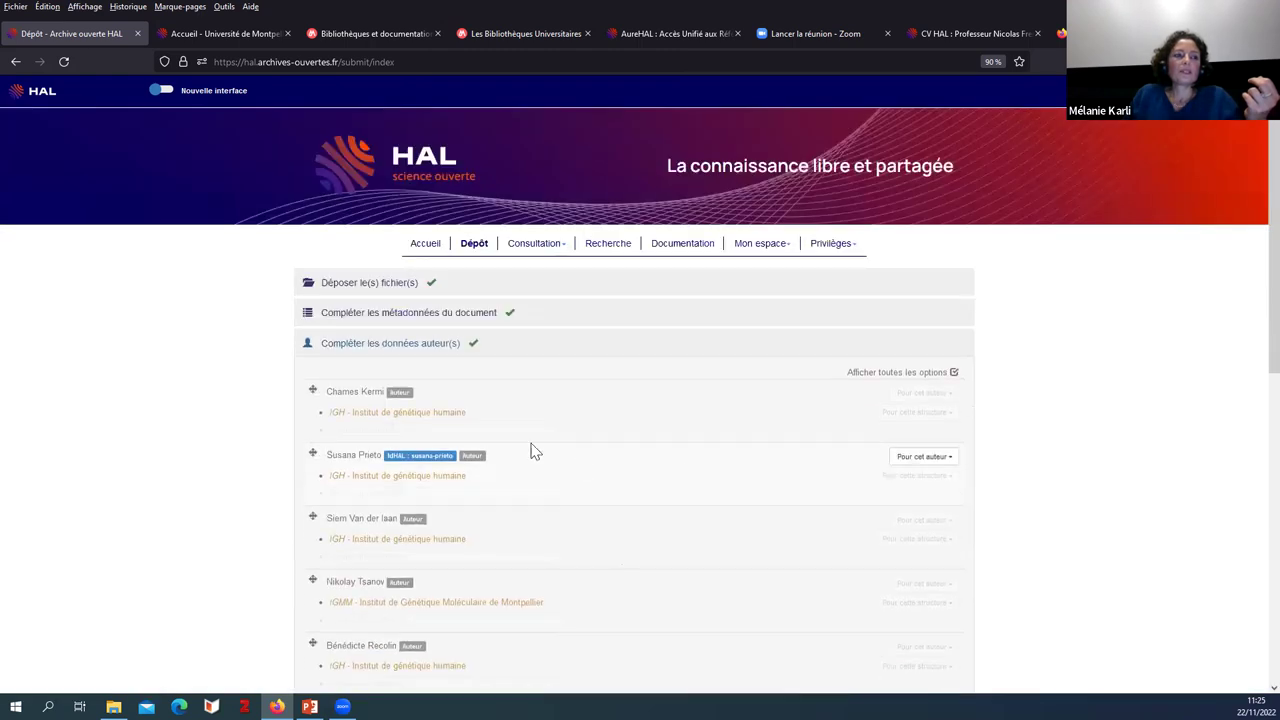
{"action": "scroll", "coordinate": [366, 600], "scroll_direction": "down", "scroll_amount": 2}
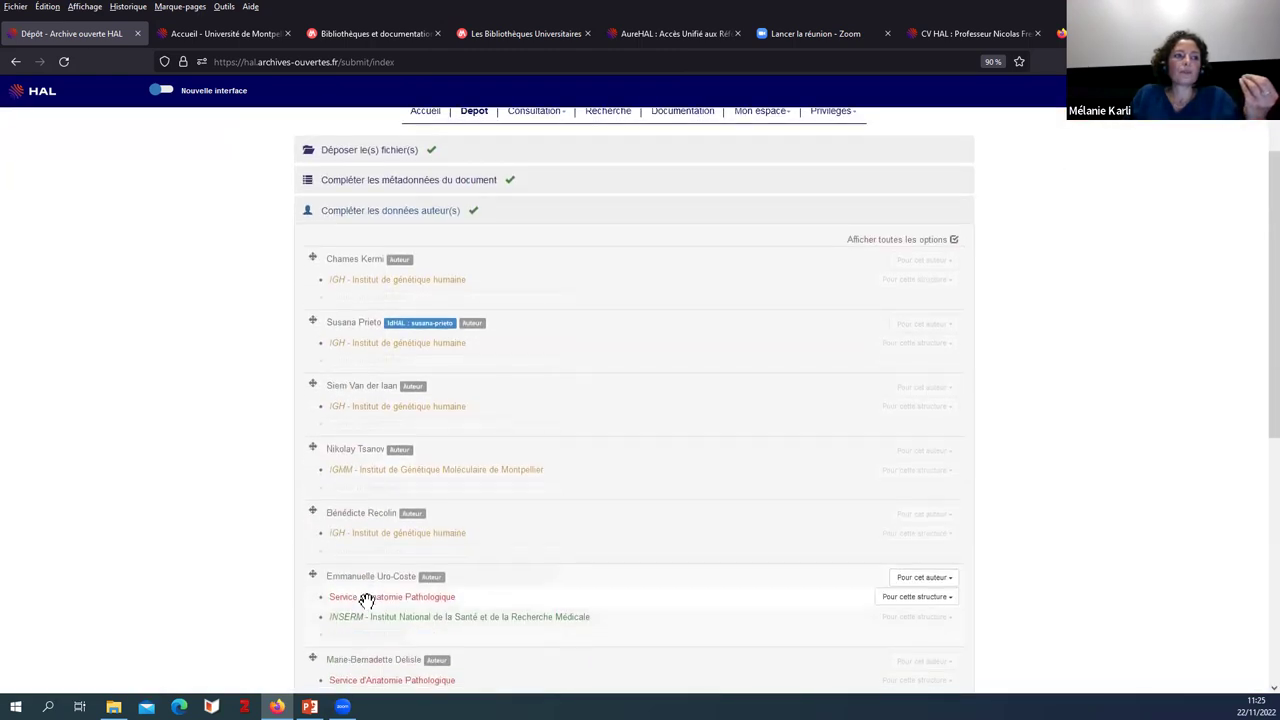
{"action": "scroll", "coordinate": [368, 605], "scroll_direction": "down", "scroll_amount": 2}
{"action": "scroll", "coordinate": [369, 608], "scroll_direction": "up", "scroll_amount": 2}
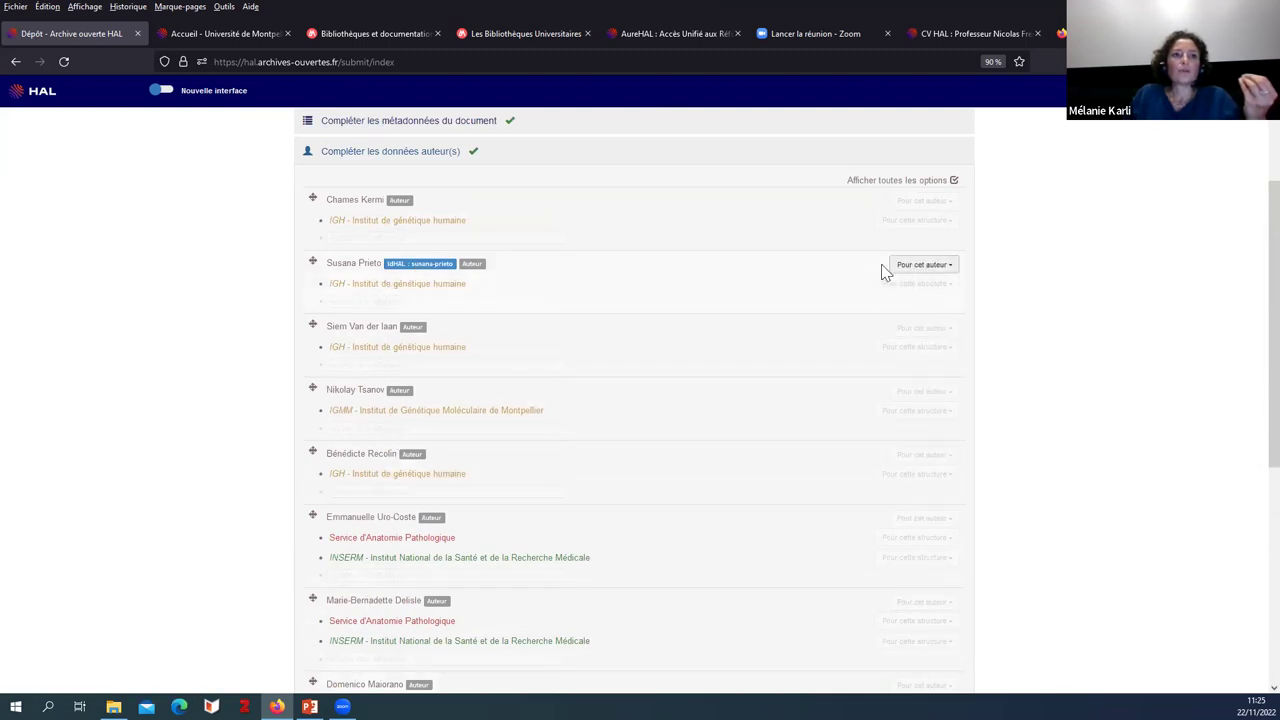
{"action": "left_click", "coordinate": [946, 268]}
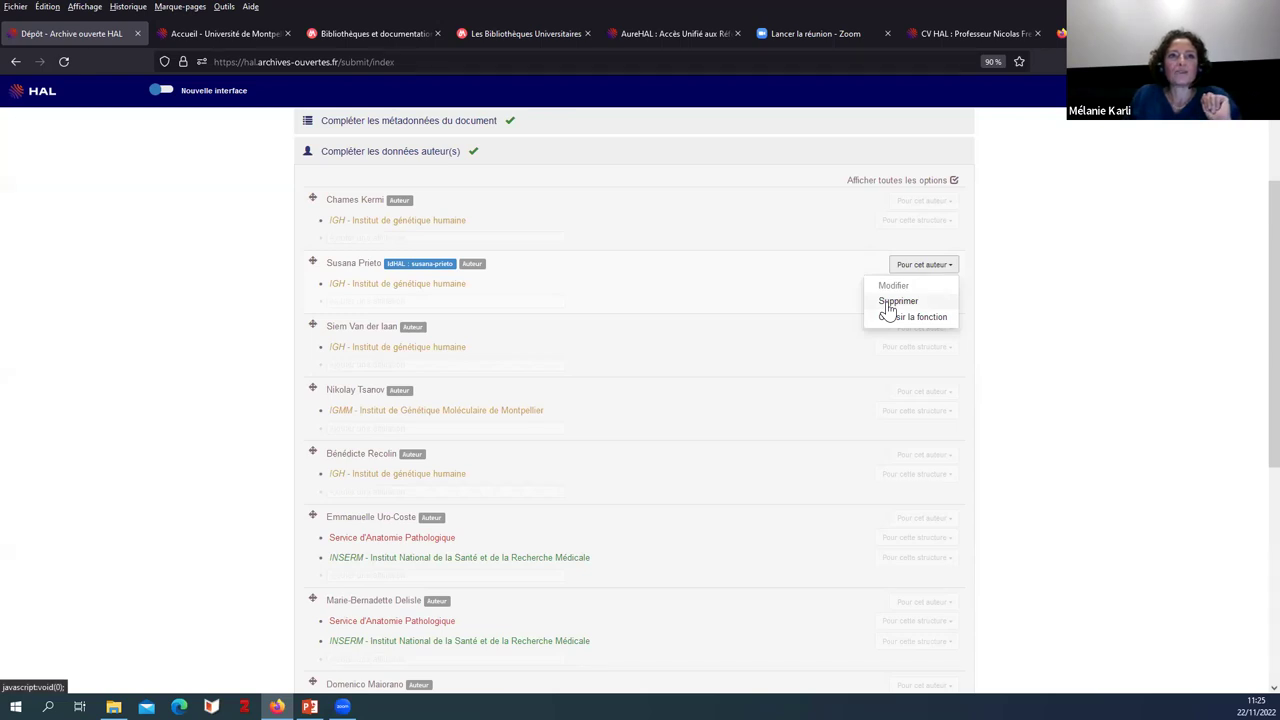
{"action": "left_click", "coordinate": [890, 302]}
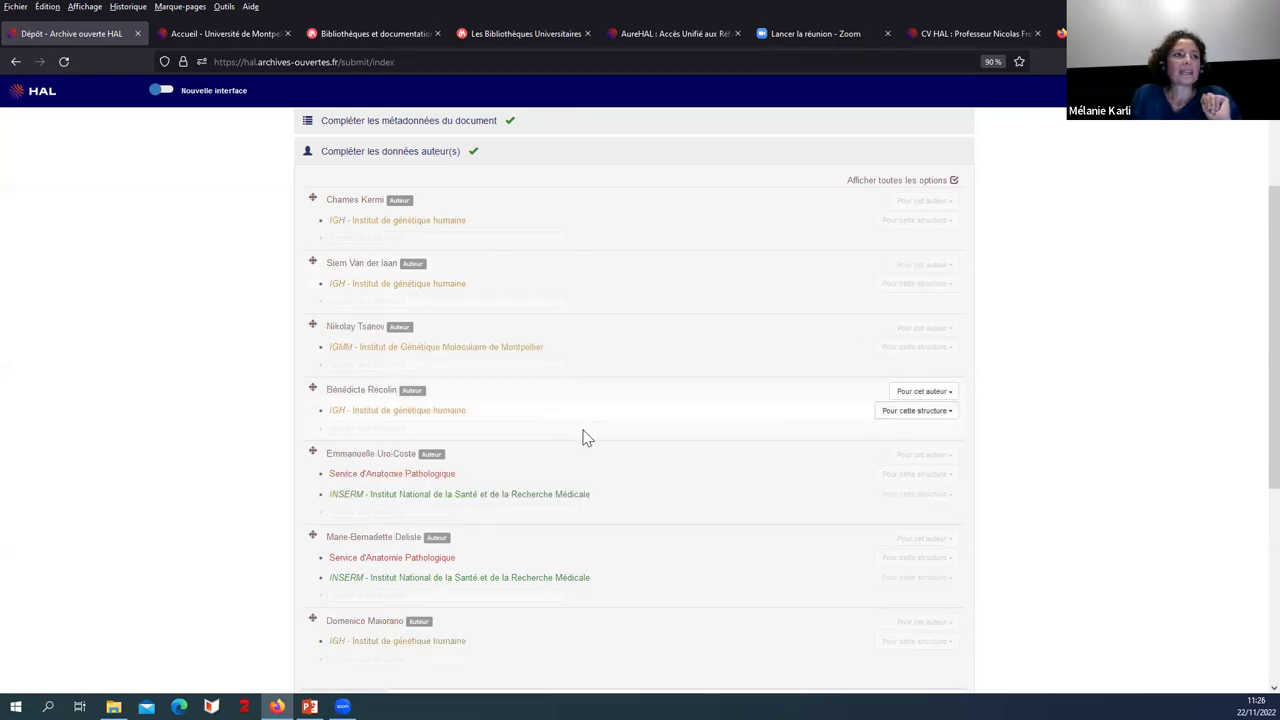
Step: Search by IdHal for the author to add to the deposit and add the suggested author form linked to that IdHal
{"action": "scroll", "coordinate": [523, 472], "scroll_direction": "down", "scroll_amount": 5}
{"action": "left_click", "coordinate": [413, 377]}
{"action": "type", "text": "susana-p"}
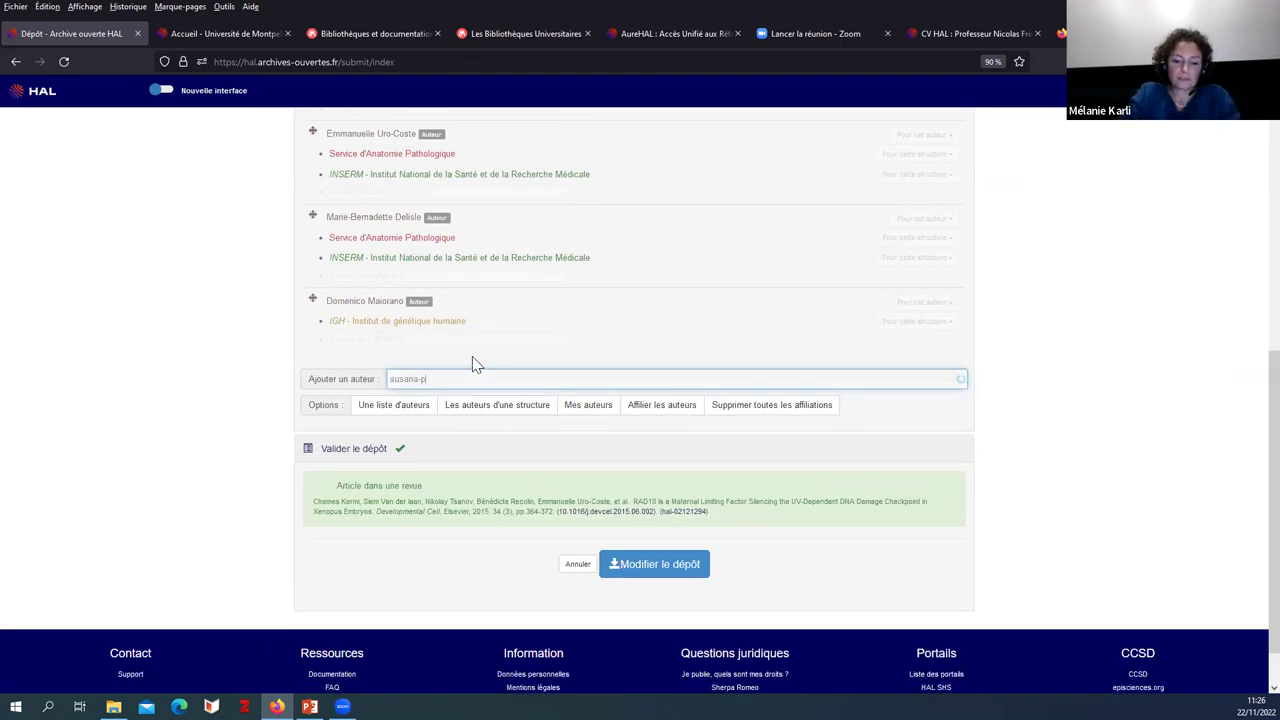
{"action": "type", "text": "rieto"}
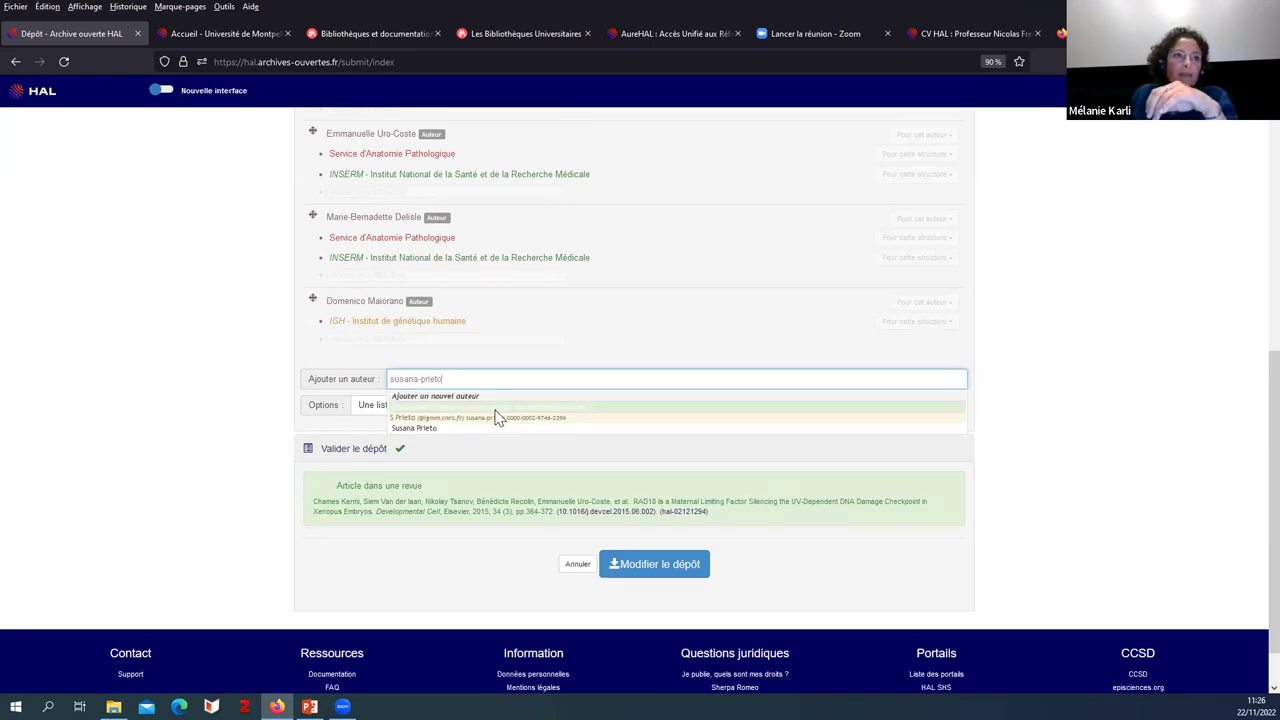
{"action": "left_click", "coordinate": [732, 417]}
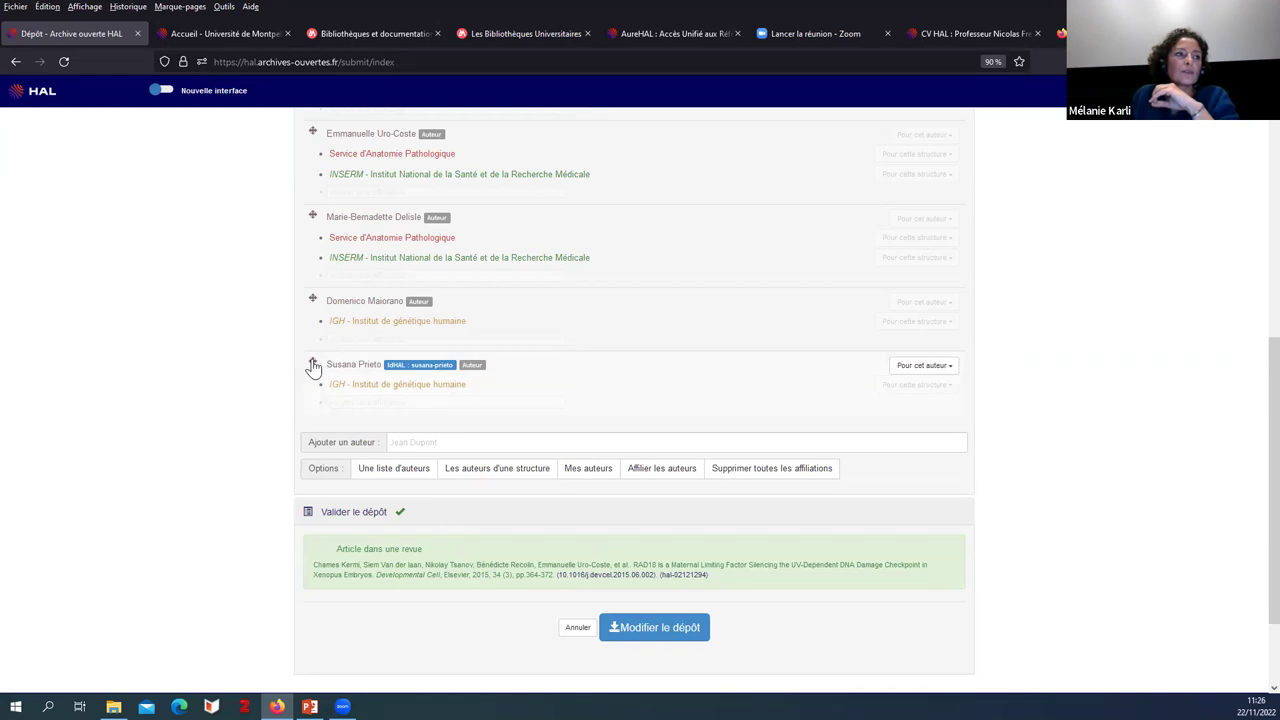
Step: Move the added author to second position in the author list and submit the deposit modification
{"action": "left_click_drag", "start_coordinate": [313, 368], "coordinate": [459, 430]}
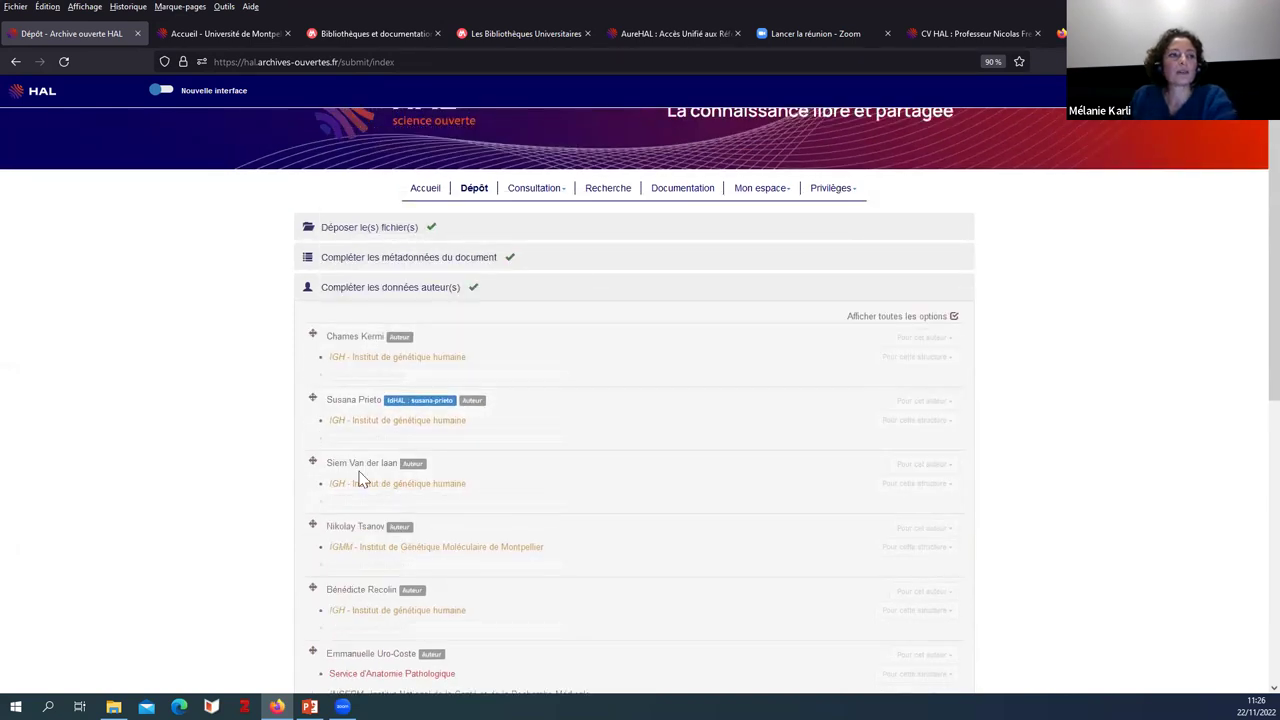
{"action": "scroll", "coordinate": [343, 606], "scroll_direction": "down", "scroll_amount": 6}
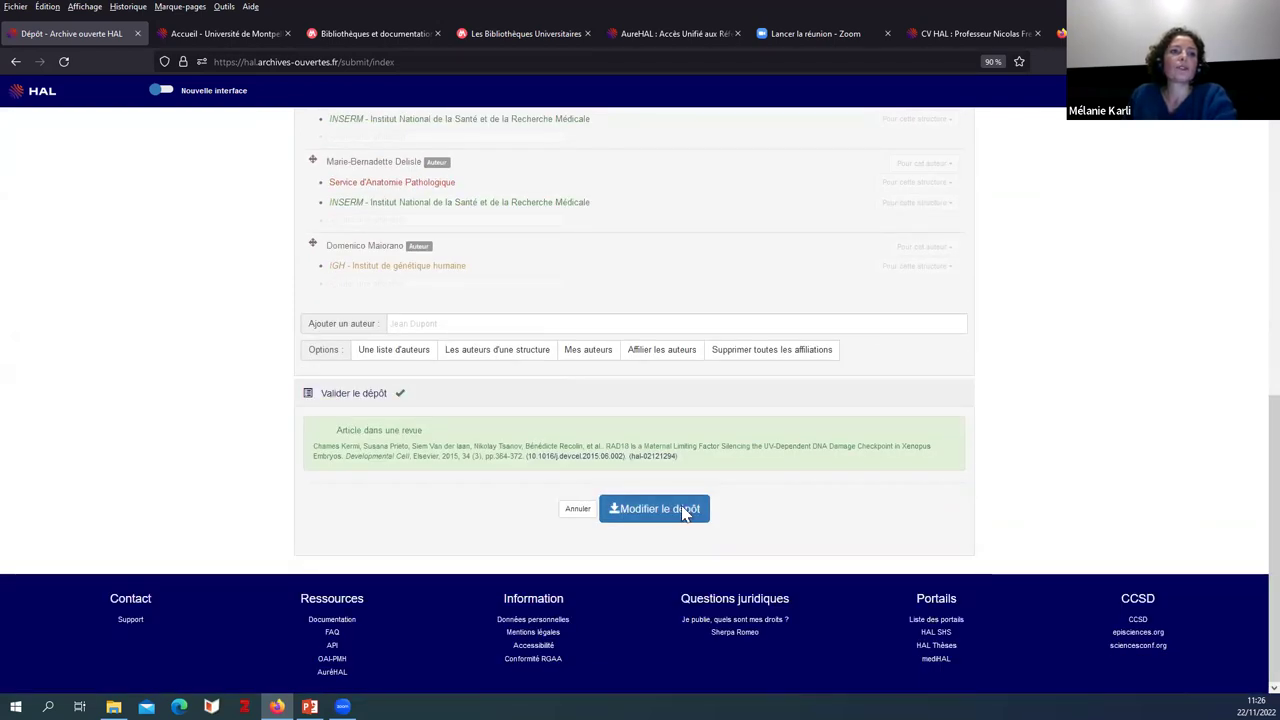
{"action": "left_click", "coordinate": [688, 514]}
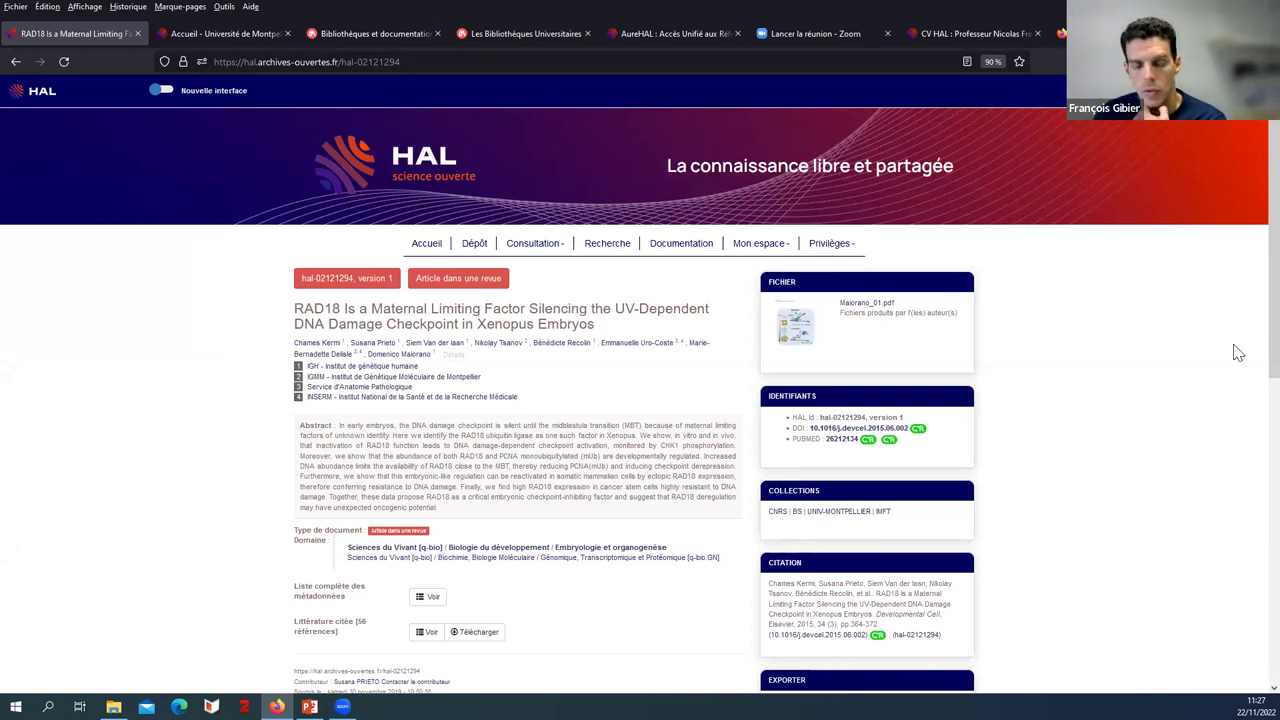
Step: Switch HAL to the new interface, start a new deposit and open the document type selection
{"action": "left_click", "coordinate": [161, 90]}
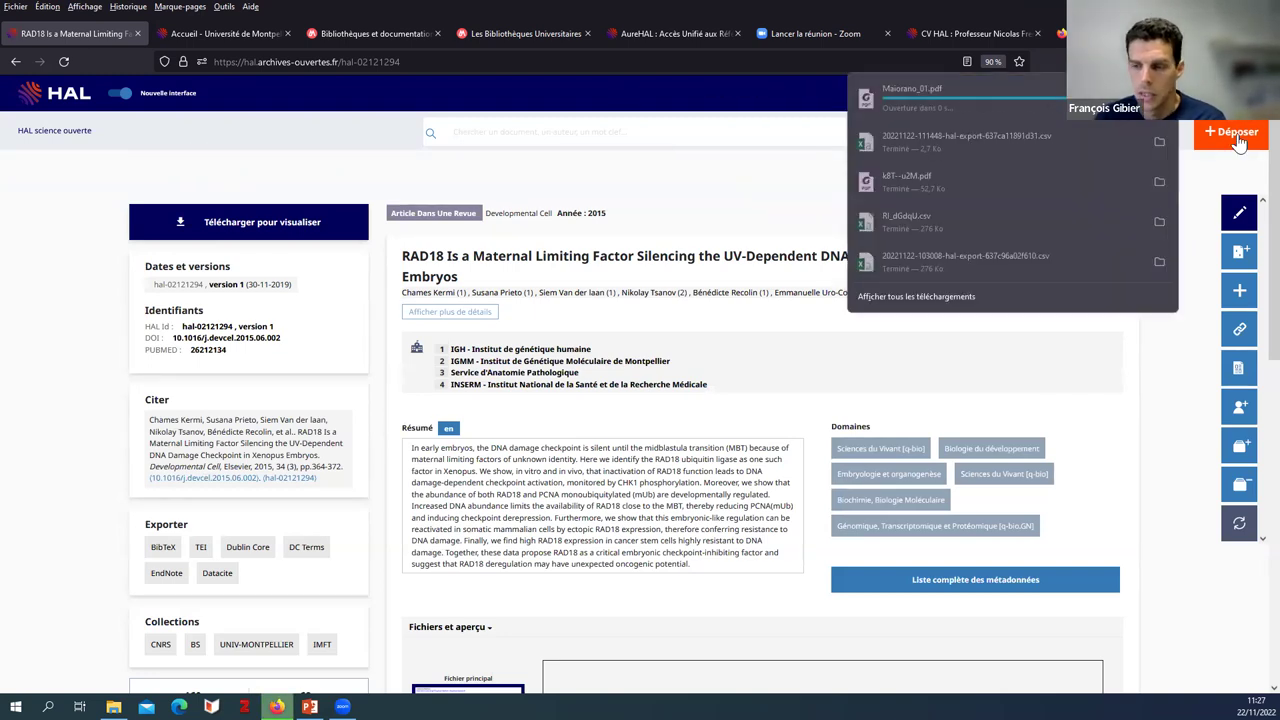
{"action": "left_click", "coordinate": [797, 323]}
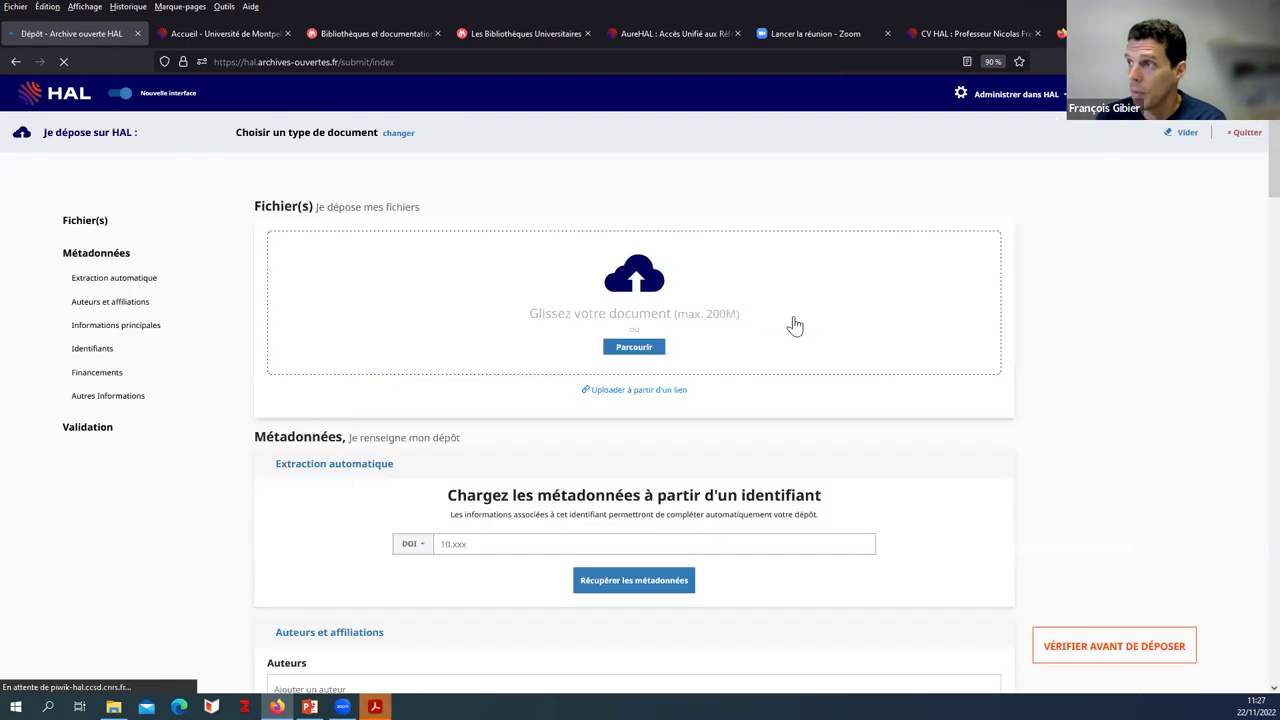
{"action": "left_click", "coordinate": [399, 137]}
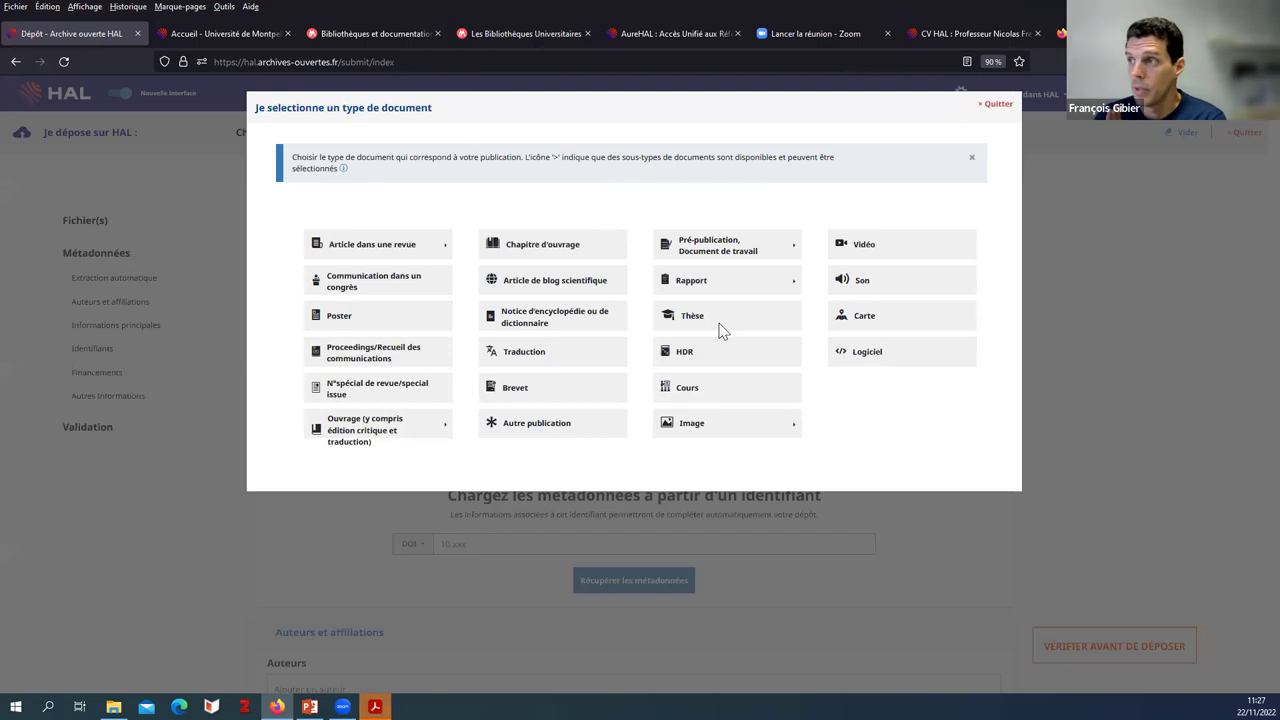
Step: Examine the subtypes of Article dans une revue, Ouvrage, Pré-publication and Rapport, and quit the document type selection
{"action": "left_click", "coordinate": [447, 254]}
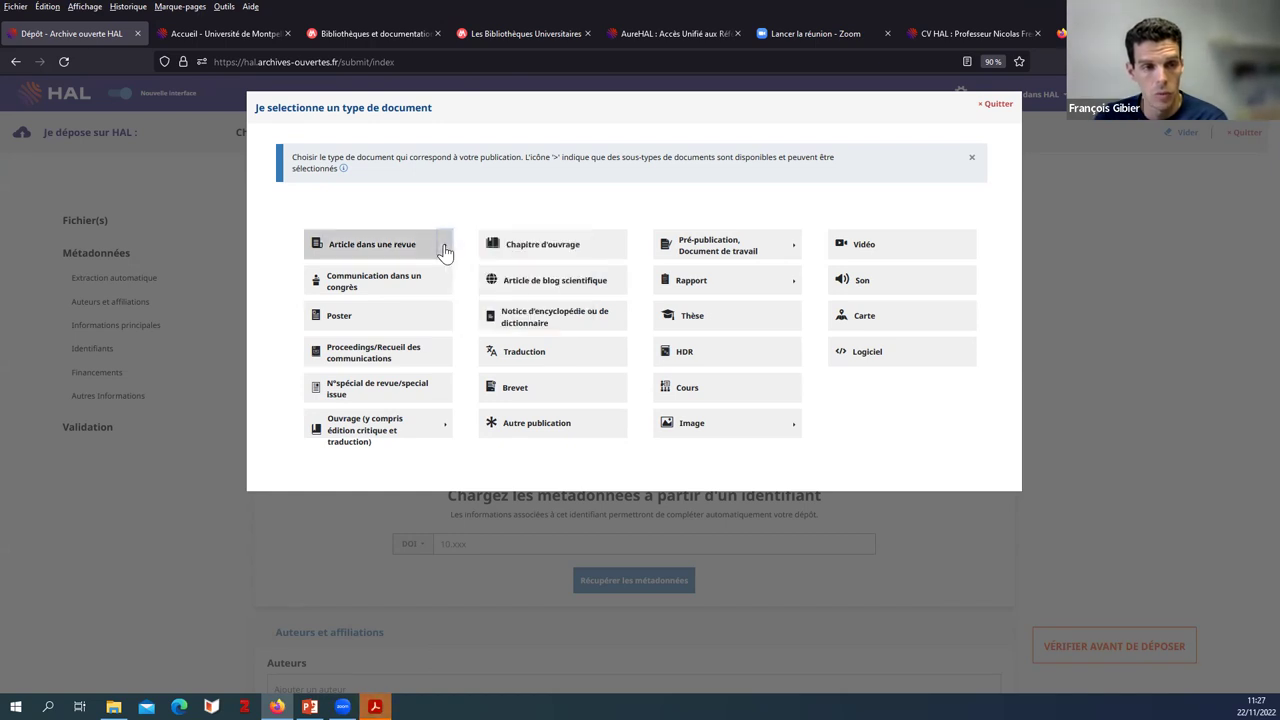
{"action": "left_click", "coordinate": [445, 252]}
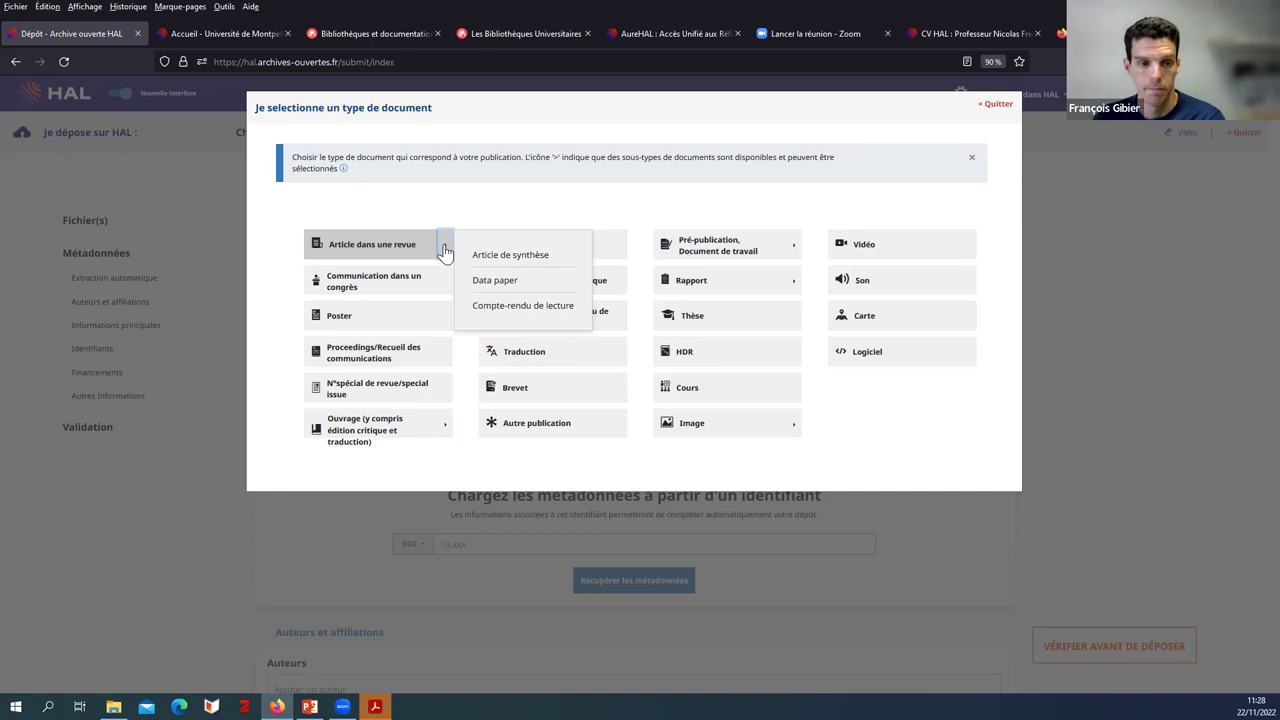
{"action": "left_click", "coordinate": [445, 250]}
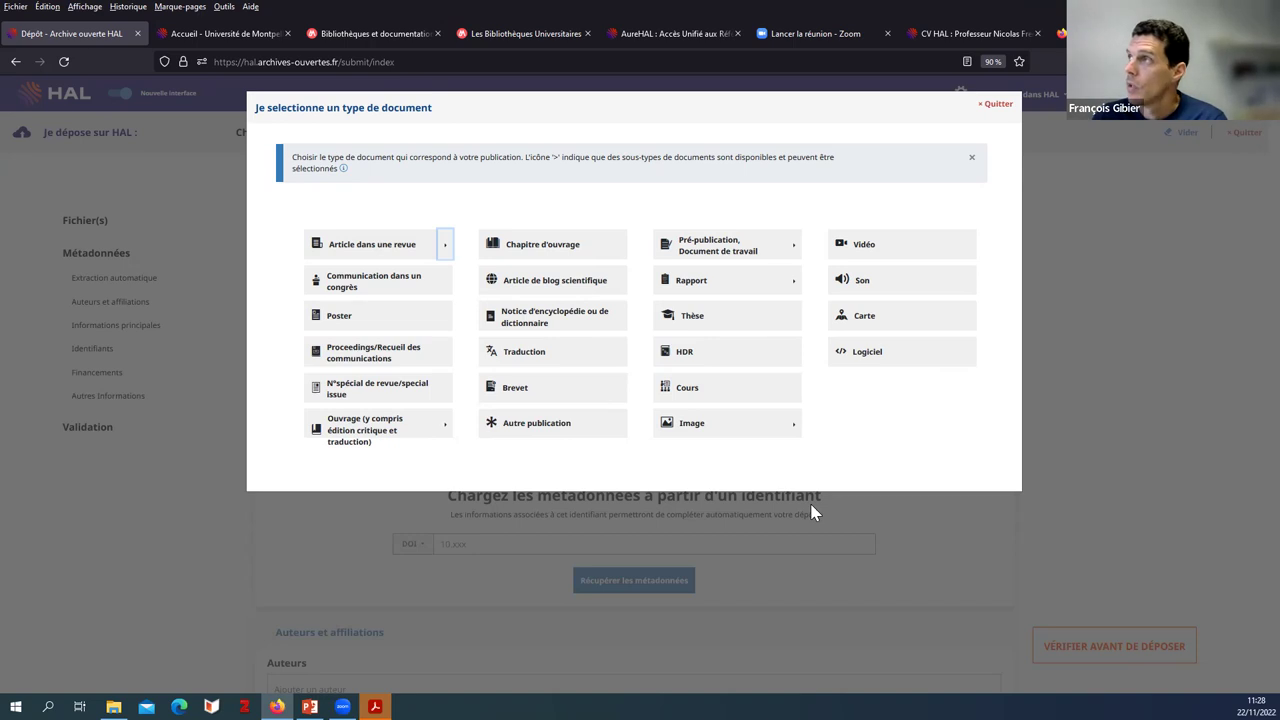
{"action": "left_click", "coordinate": [446, 428]}
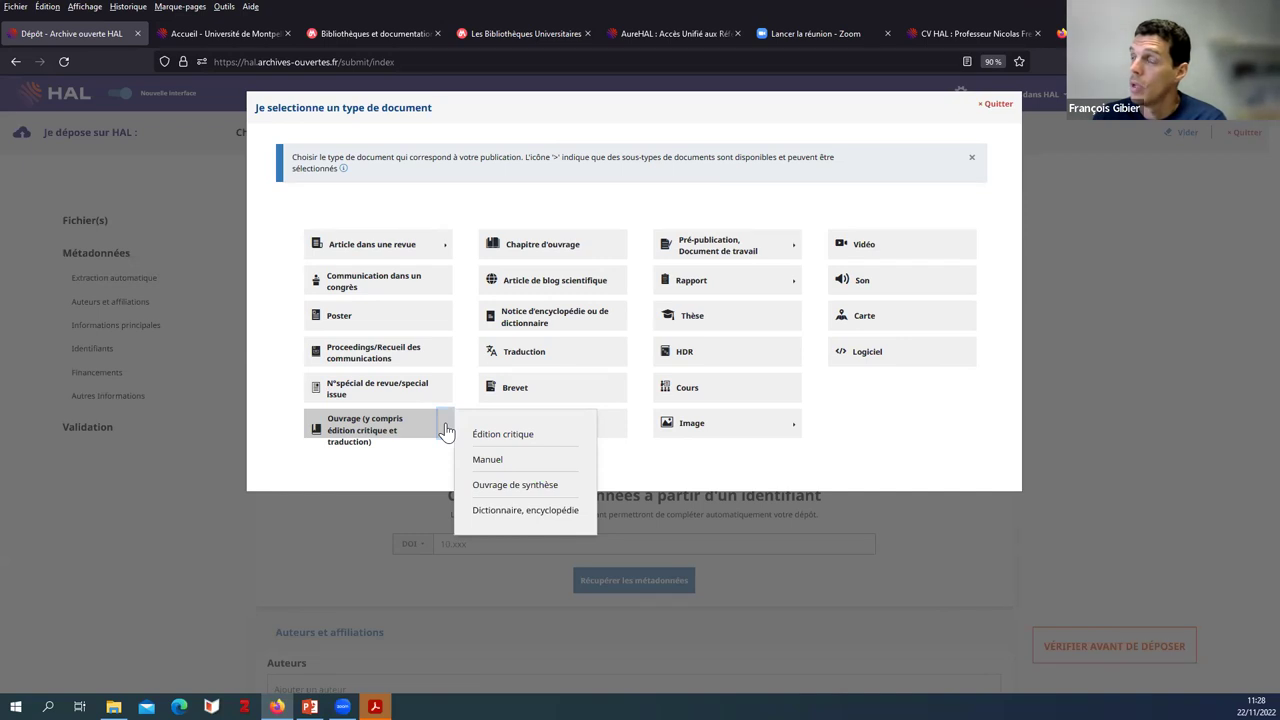
{"action": "left_click", "coordinate": [795, 252]}
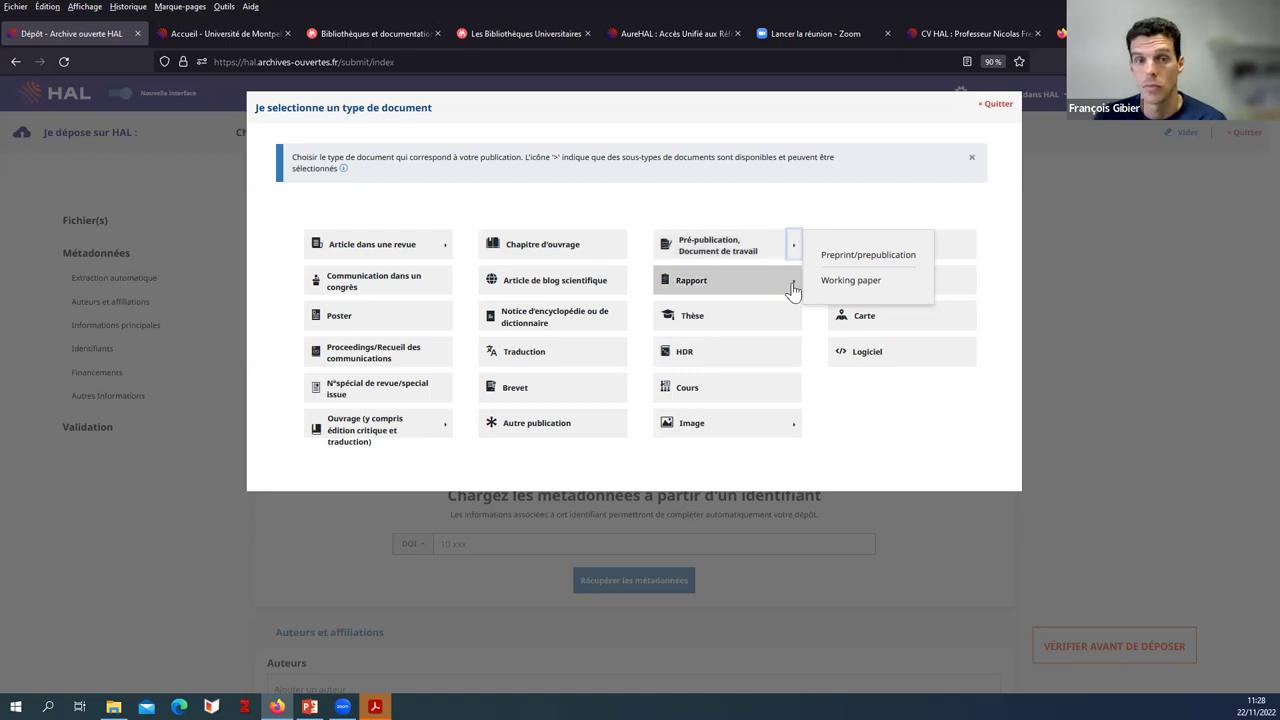
{"action": "left_click", "coordinate": [793, 289]}
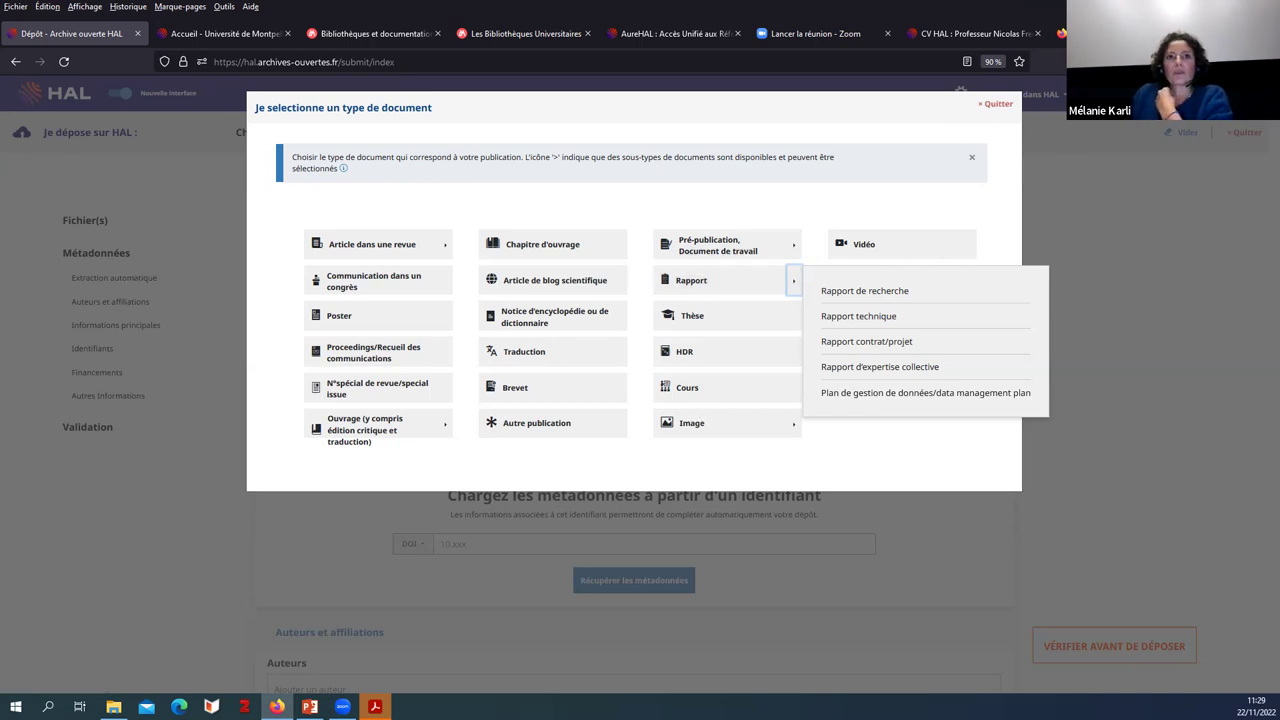
{"action": "left_click", "coordinate": [986, 108]}
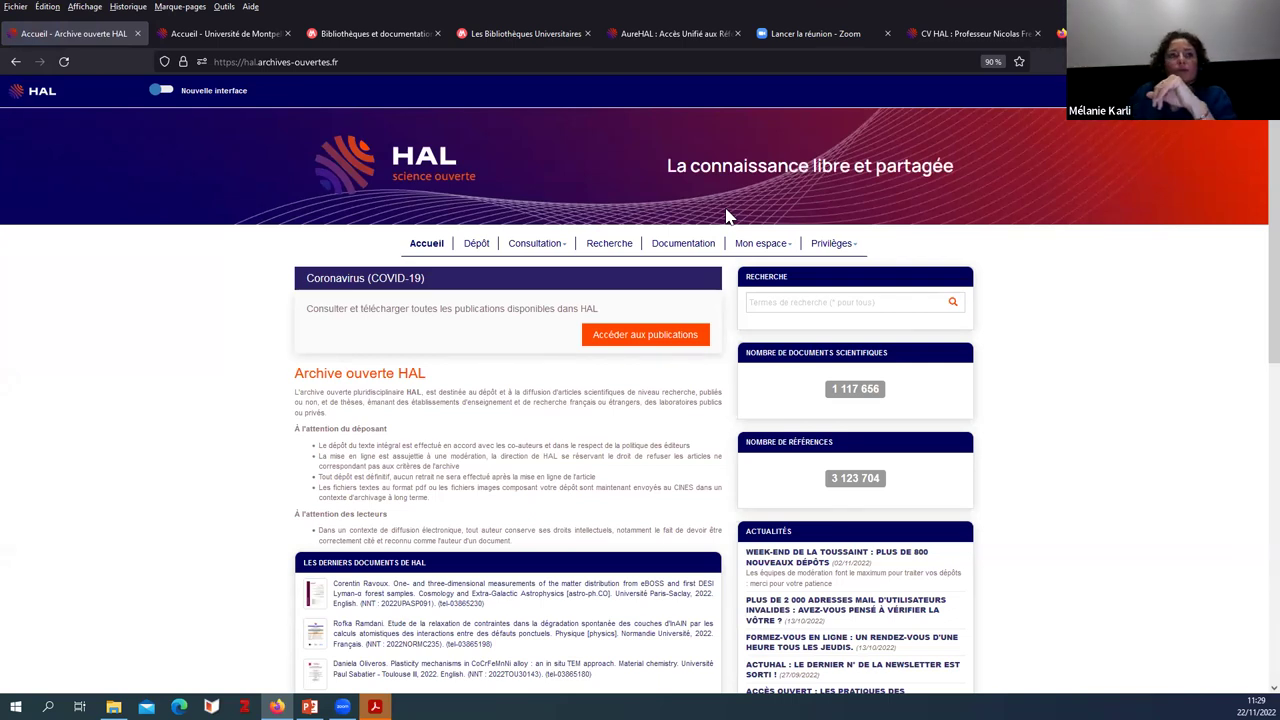
Step: Open HAL's advanced search and set the search field to Structure : Identifiant HAL de la structure
{"action": "left_click", "coordinate": [609, 243]}
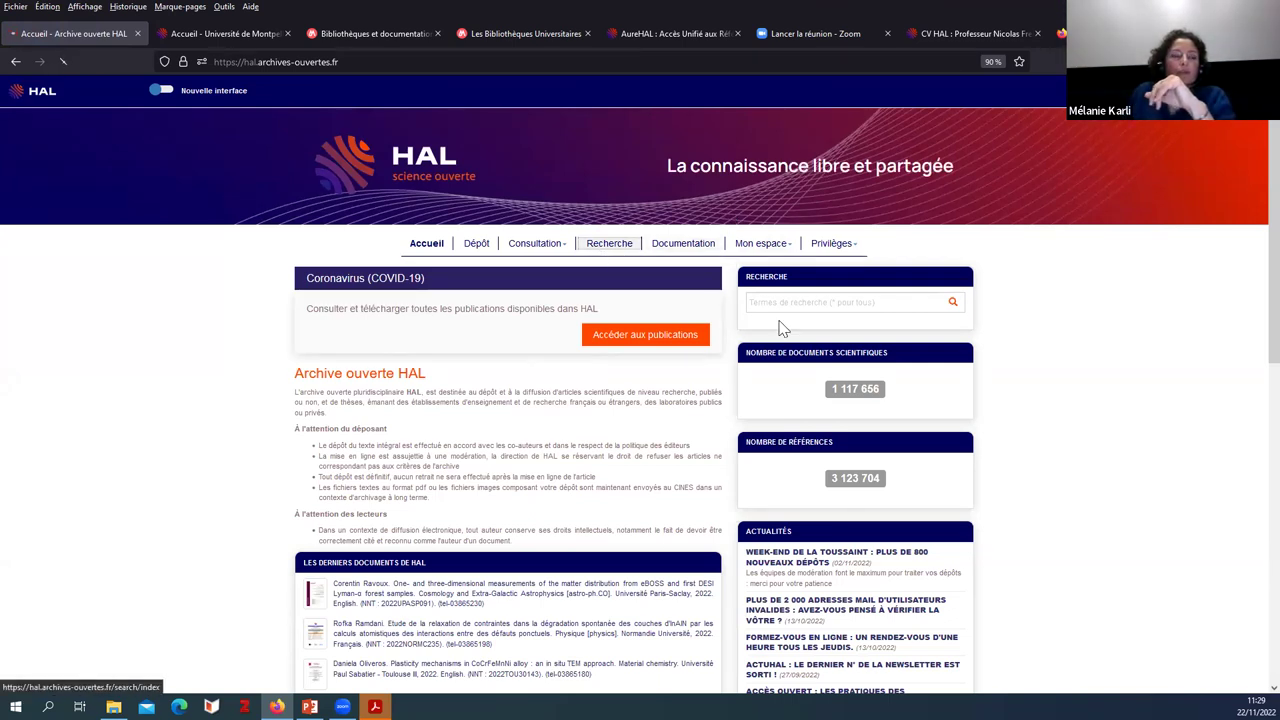
{"action": "left_click", "coordinate": [870, 345]}
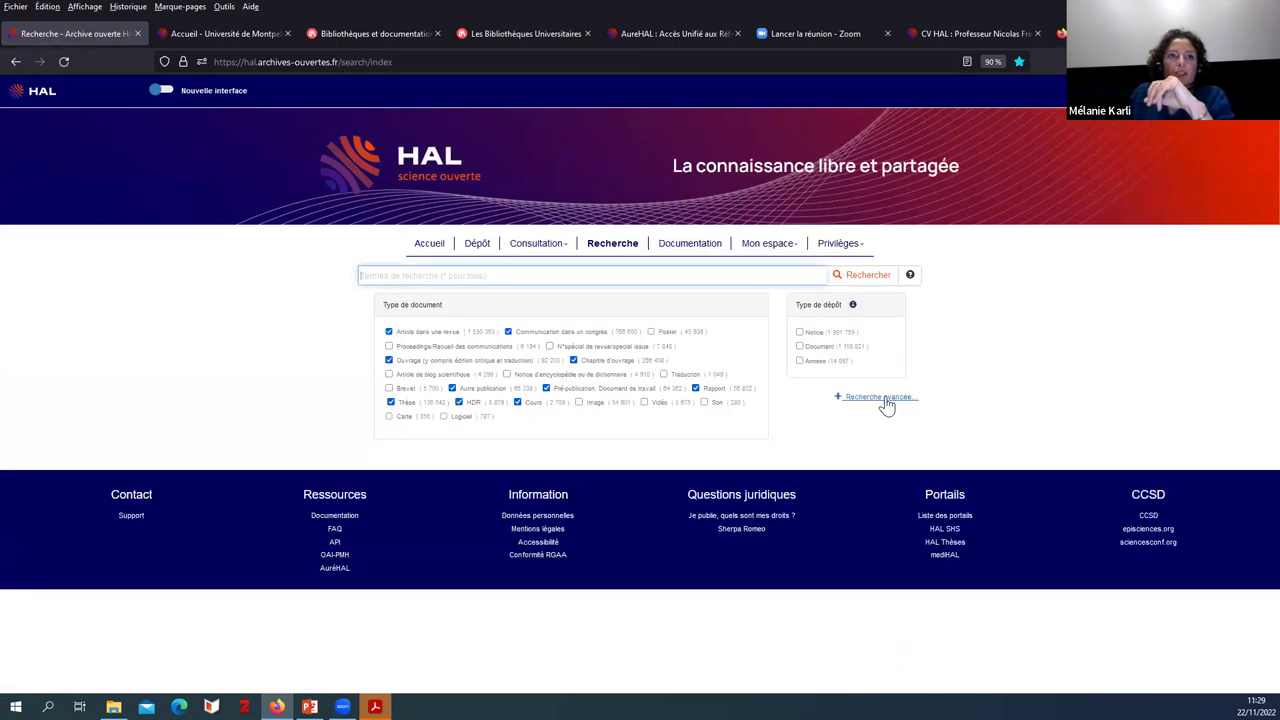
{"action": "left_click", "coordinate": [884, 398]}
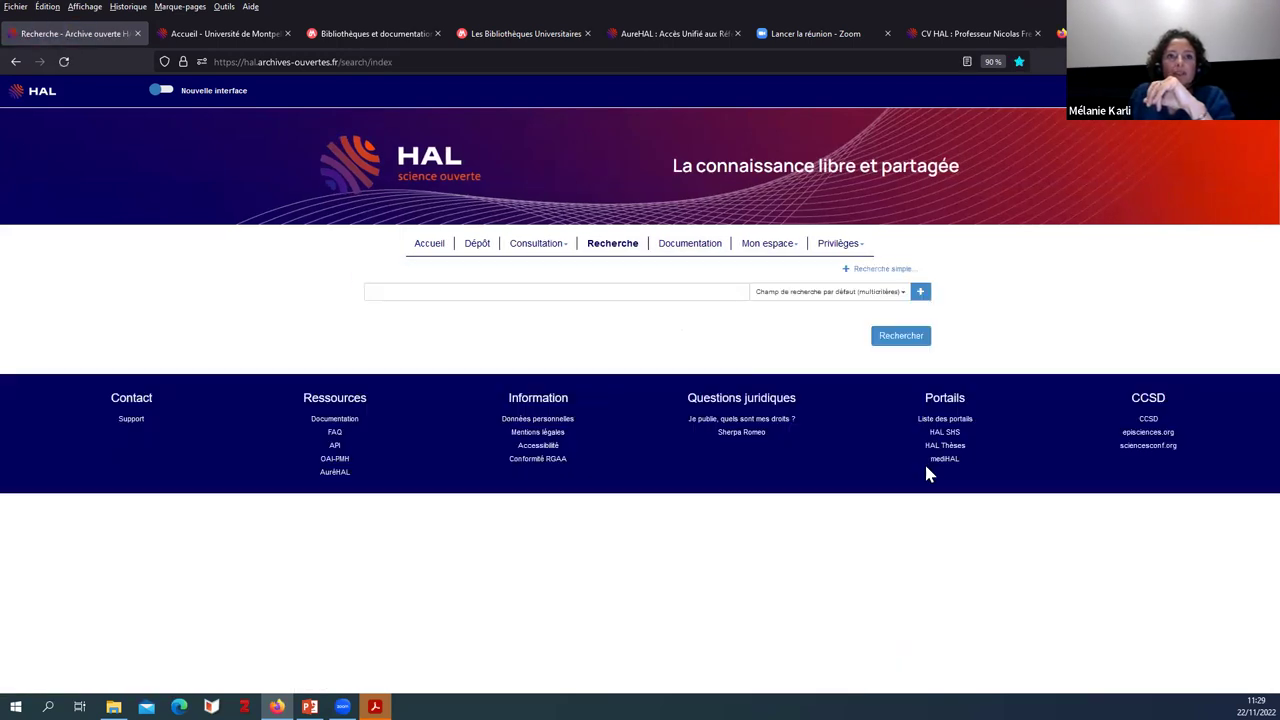
{"action": "left_click", "coordinate": [899, 292]}
{"action": "left_click_drag", "start_coordinate": [905, 322], "coordinate": [909, 347]}
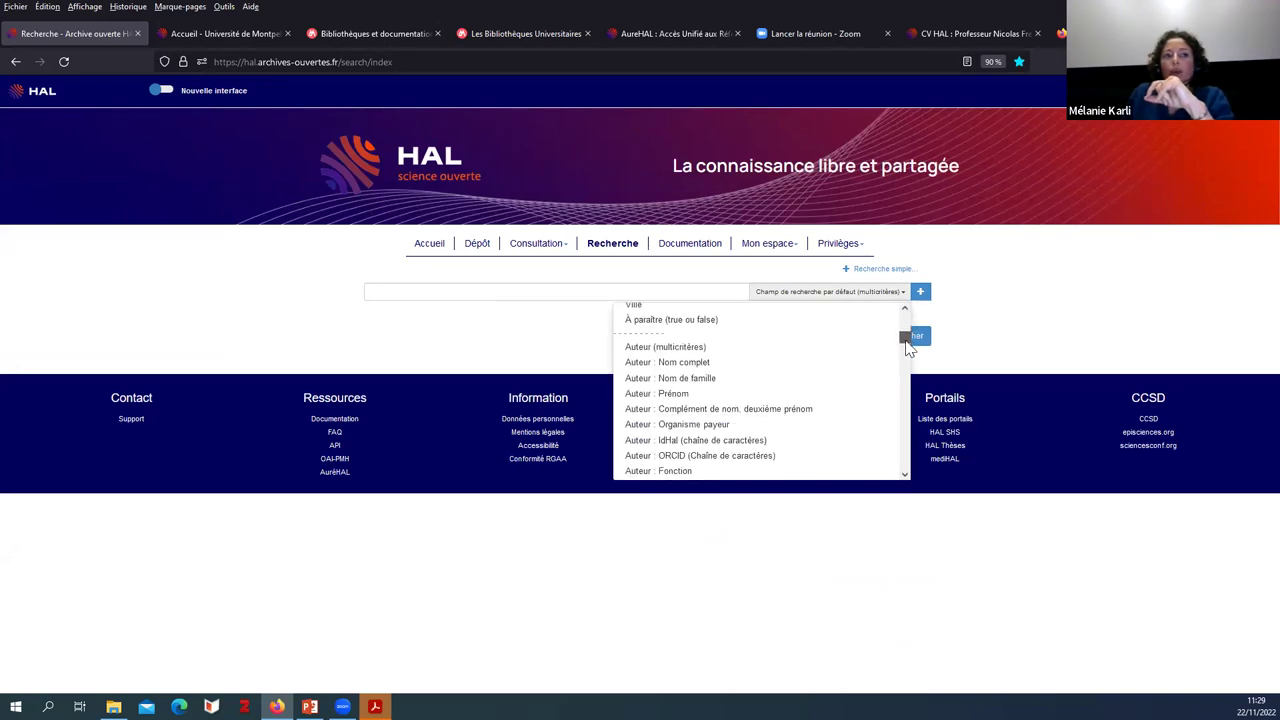
{"action": "scroll", "coordinate": [826, 434], "scroll_direction": "down", "scroll_amount": 3}
{"action": "scroll", "coordinate": [826, 434], "scroll_direction": "down", "scroll_amount": 10}
{"action": "scroll", "coordinate": [826, 432], "scroll_direction": "down", "scroll_amount": 5}
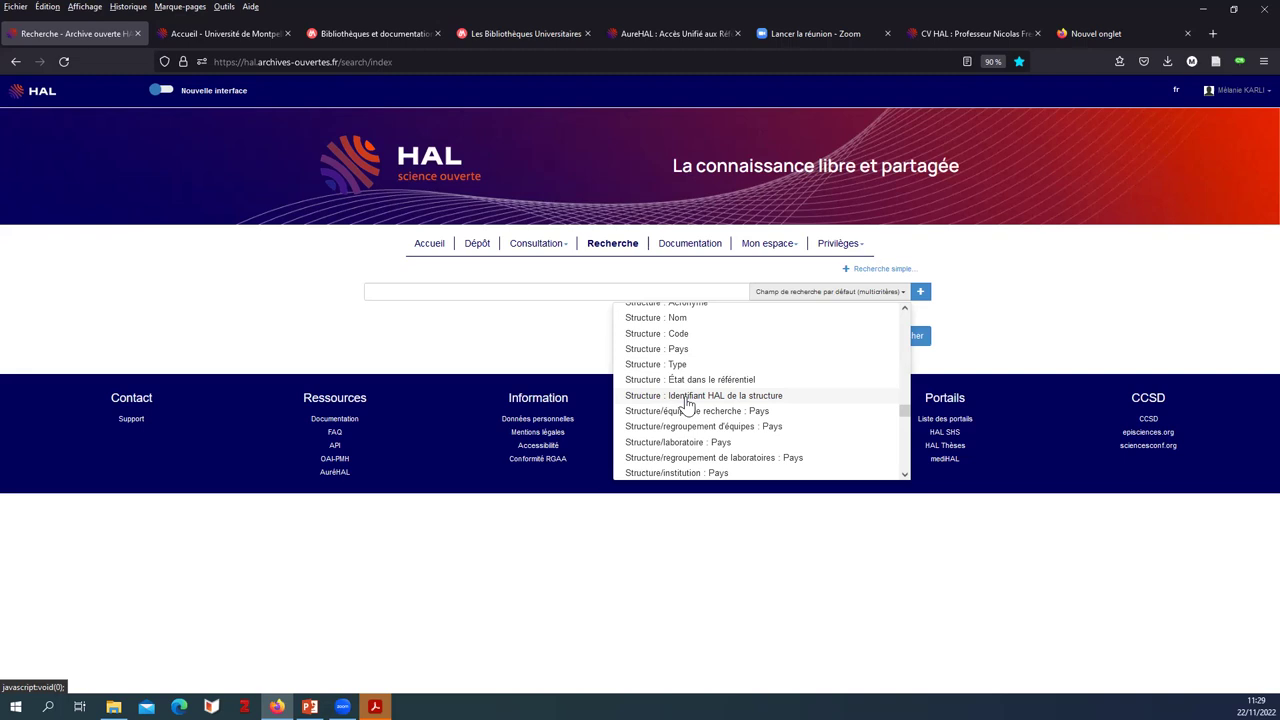
{"action": "left_click", "coordinate": [688, 398]}
{"action": "left_click", "coordinate": [476, 288]}
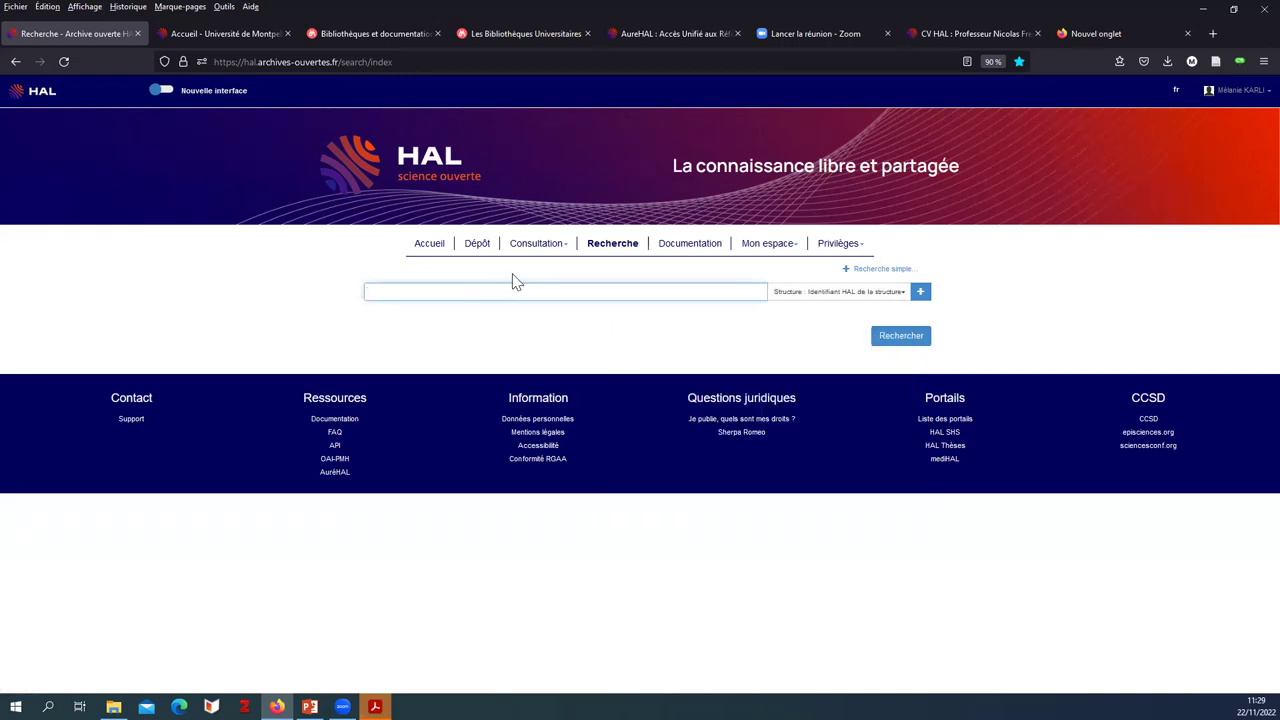
{"action": "type", "text": "108"}
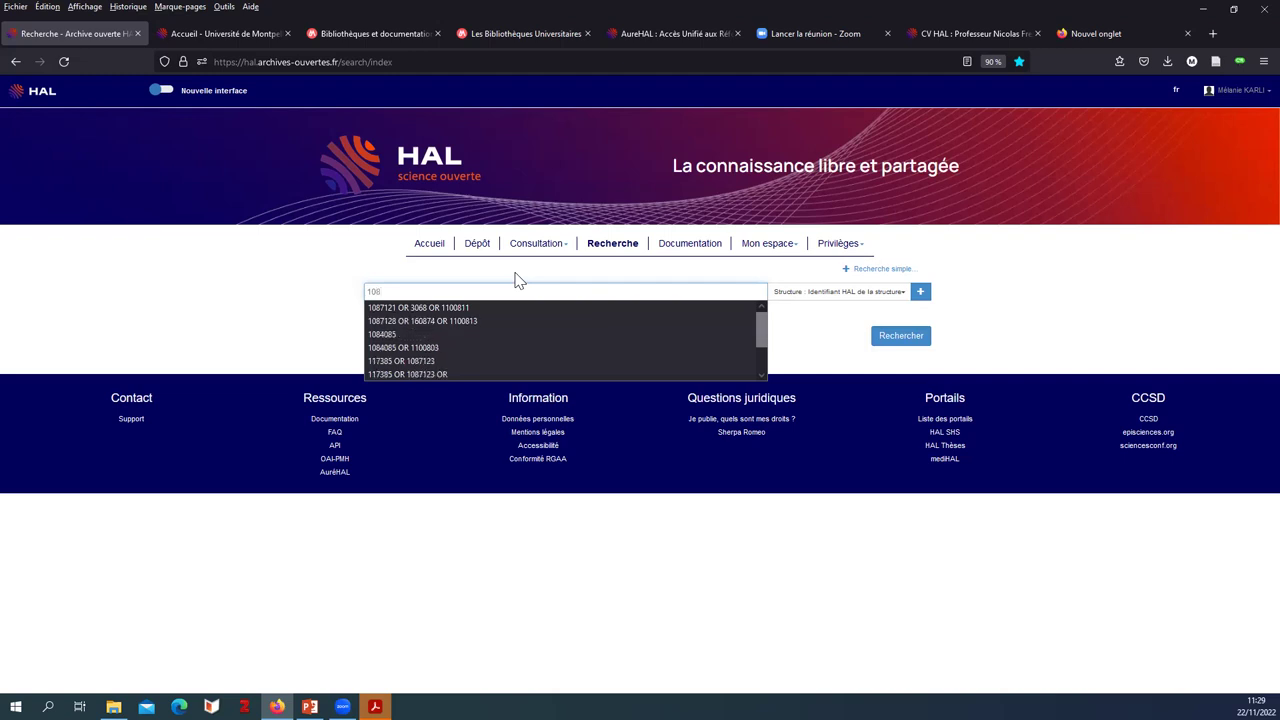
{"action": "type", "text": "4"}
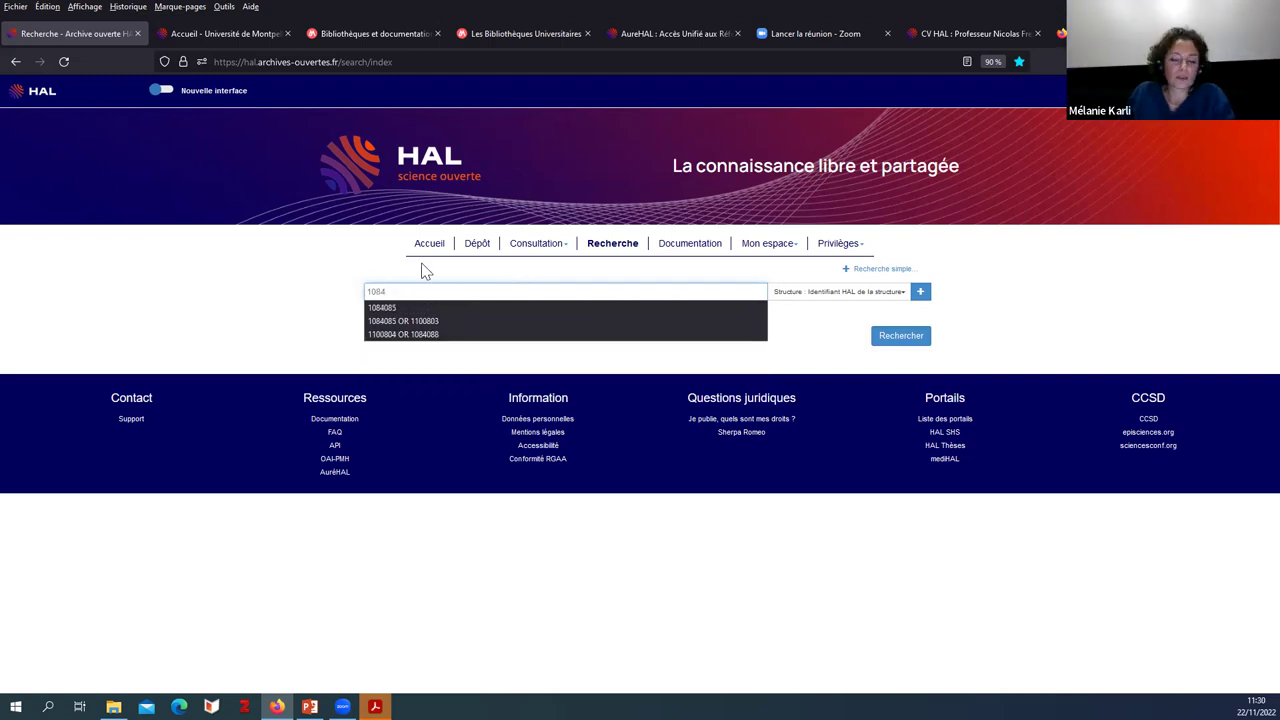
{"action": "key", "text": "BackSpace"}
{"action": "left_click_drag", "start_coordinate": [400, 291], "coordinate": [337, 288]}
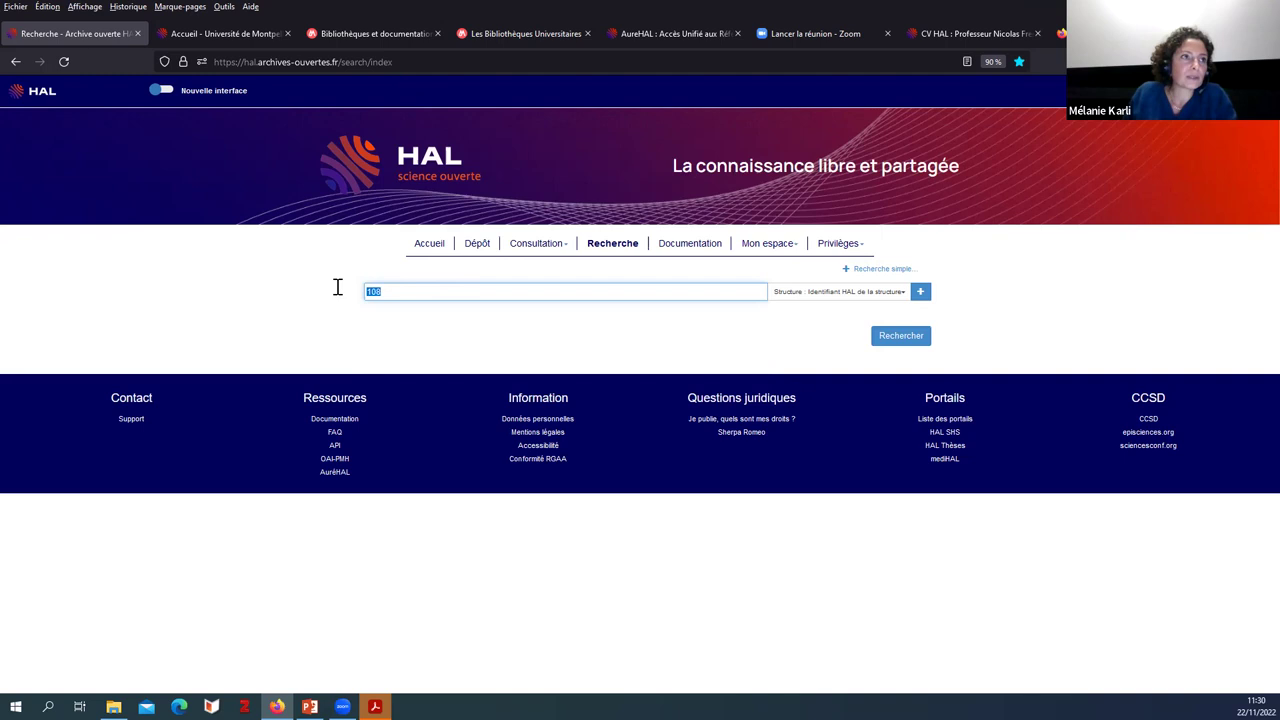
Step: Switch to AuréHAL's research structures page and search for spo across all structure types
{"action": "left_click", "coordinate": [649, 36]}
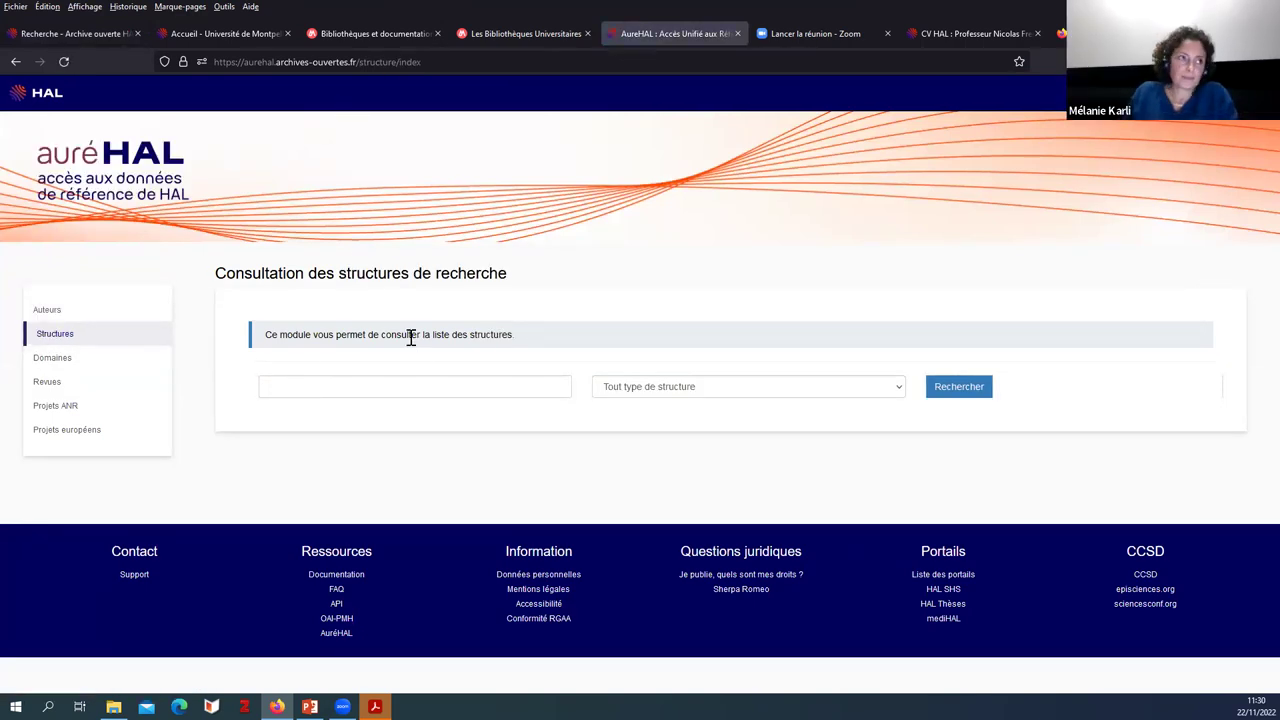
{"action": "left_click", "coordinate": [344, 381]}
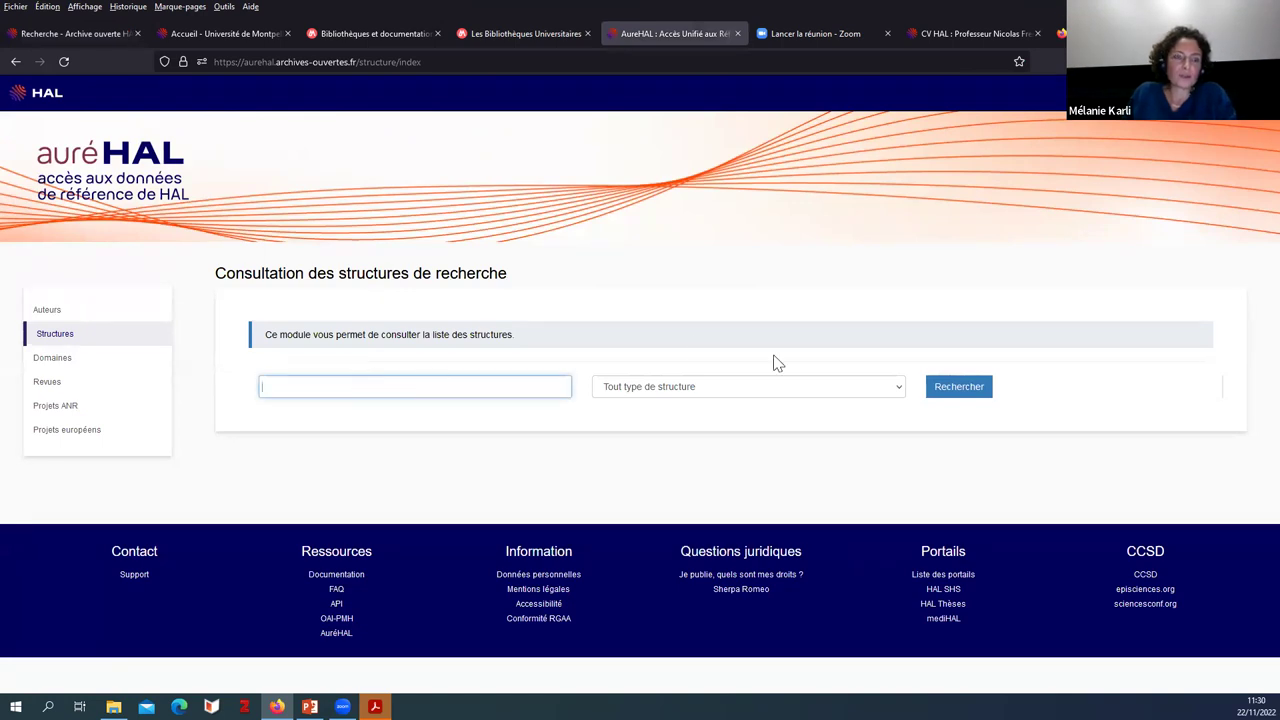
{"action": "type", "text": "spo"}
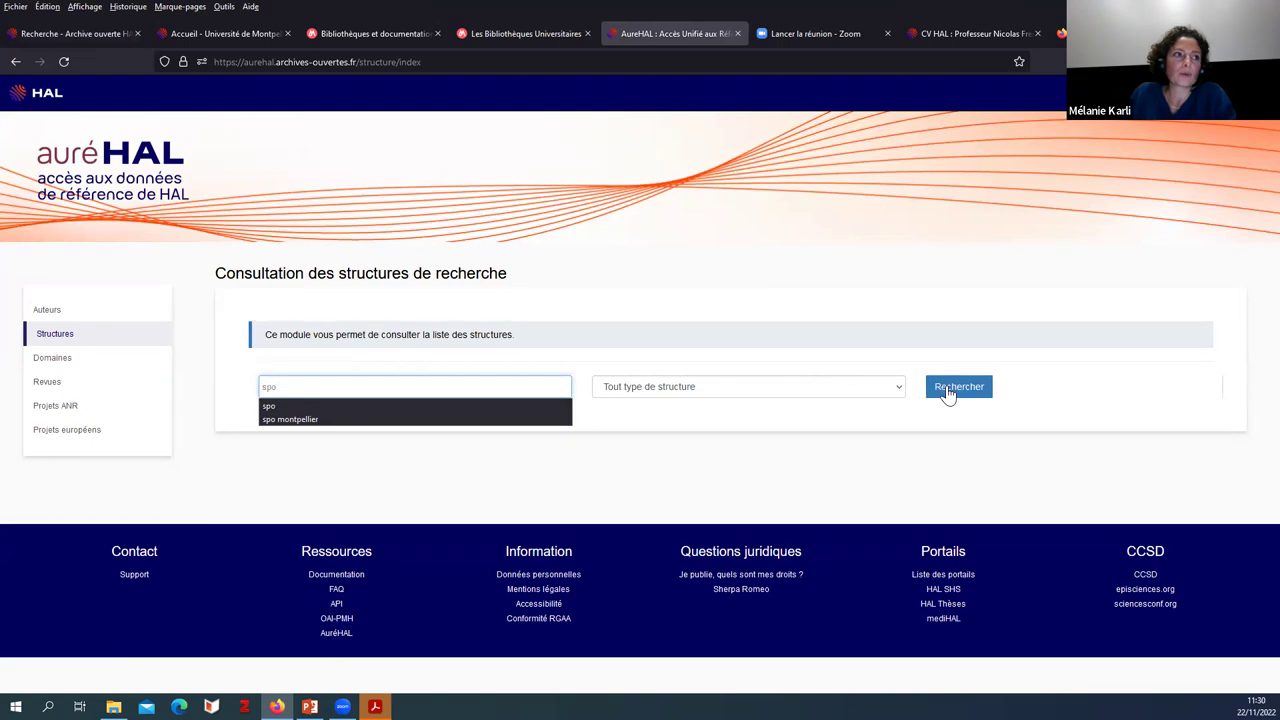
{"action": "left_click", "coordinate": [947, 390]}
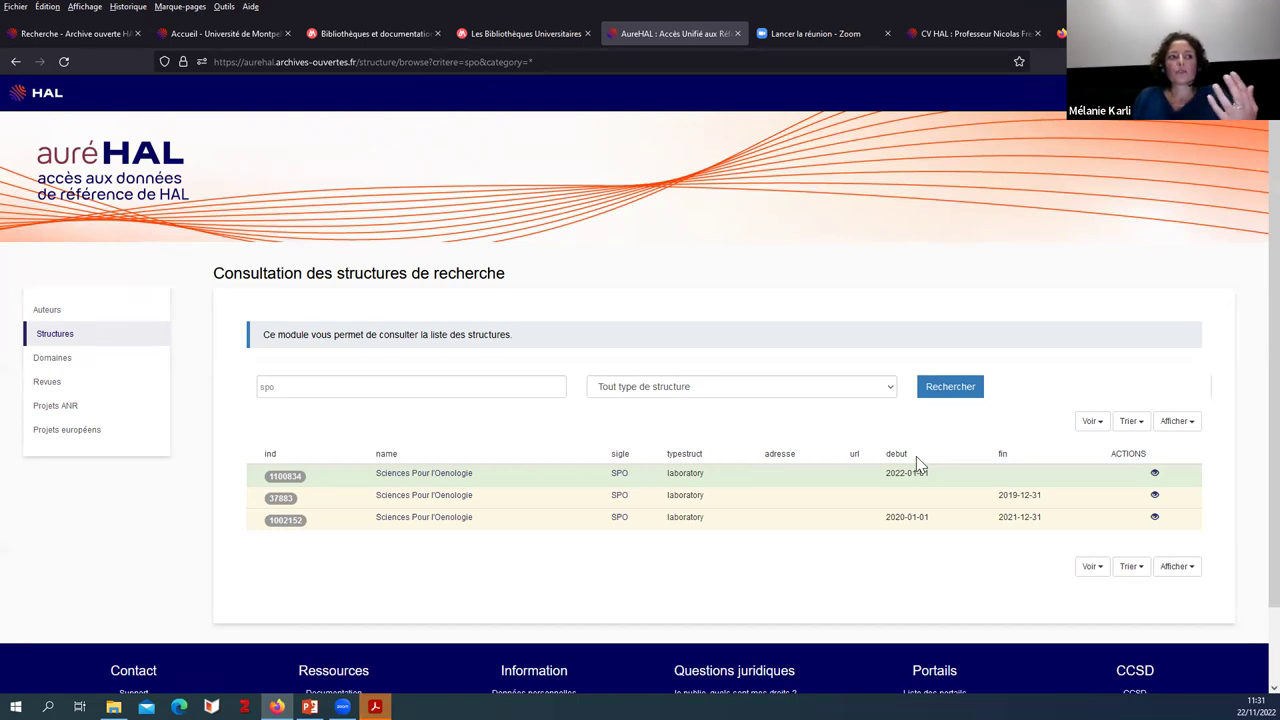
Step: Take the identifier of the currently active SPO structure from AuréHAL and search HAL for structure identifier 1100834
{"action": "left_click_drag", "start_coordinate": [297, 389], "coordinate": [250, 383]}
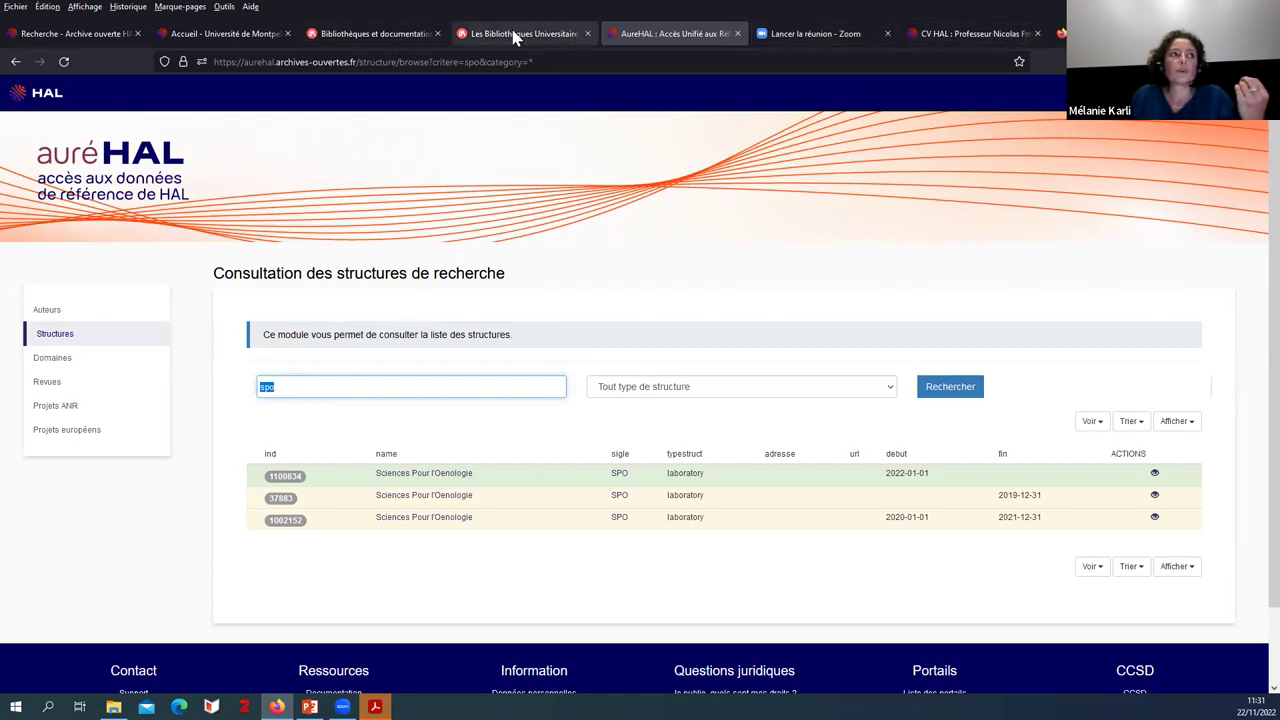
{"action": "left_click", "coordinate": [63, 34]}
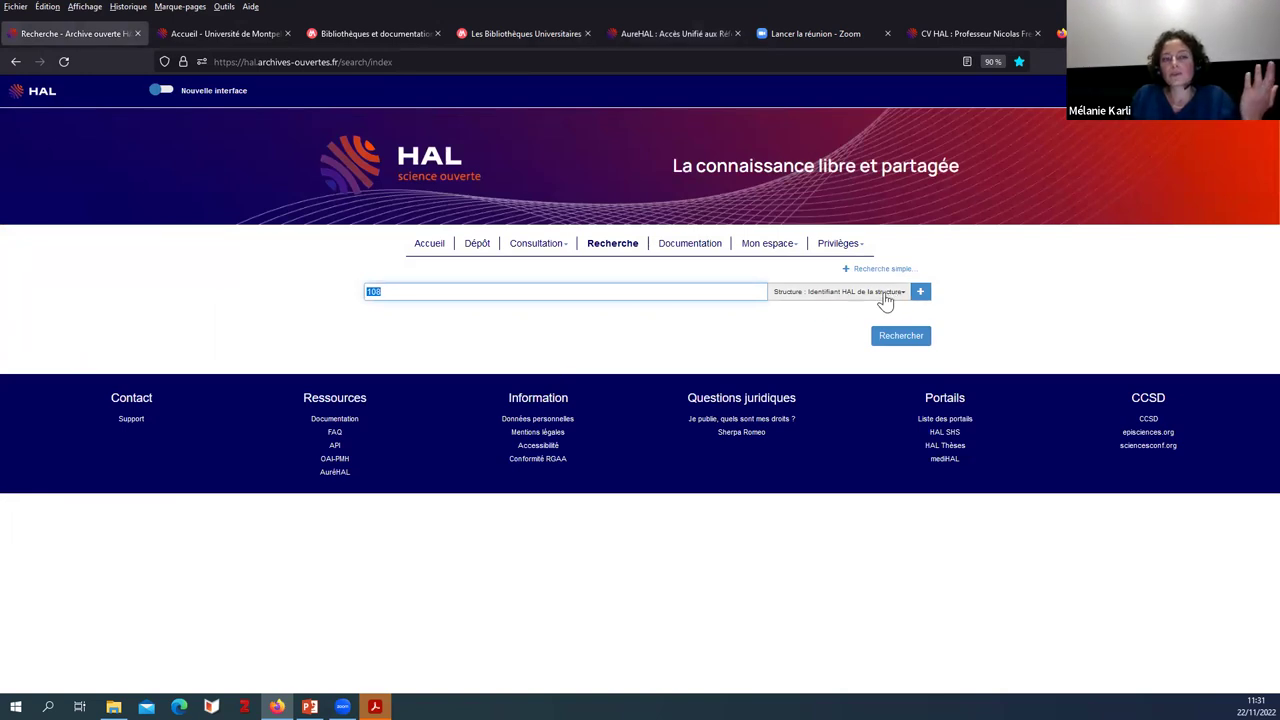
{"action": "left_click", "coordinate": [900, 294]}
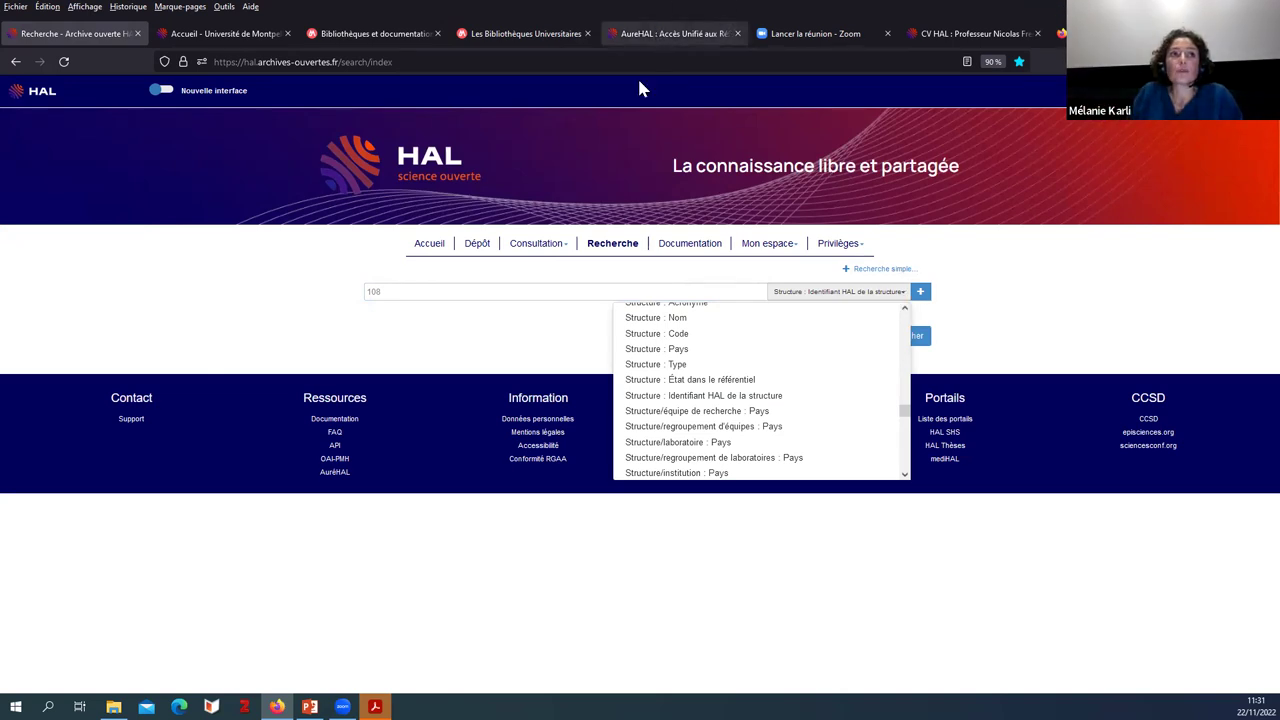
{"action": "left_click", "coordinate": [672, 33]}
{"action": "mouse_move", "coordinate": [280, 480]}
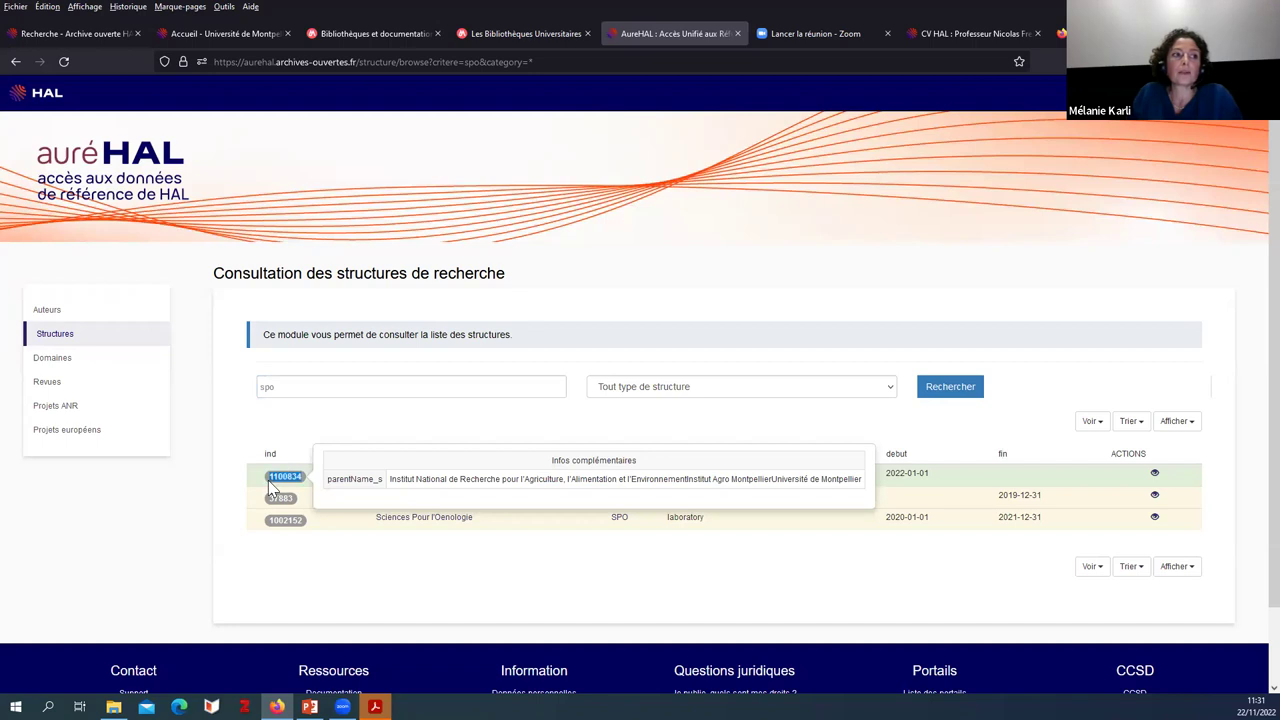
{"action": "left_click", "coordinate": [63, 33]}
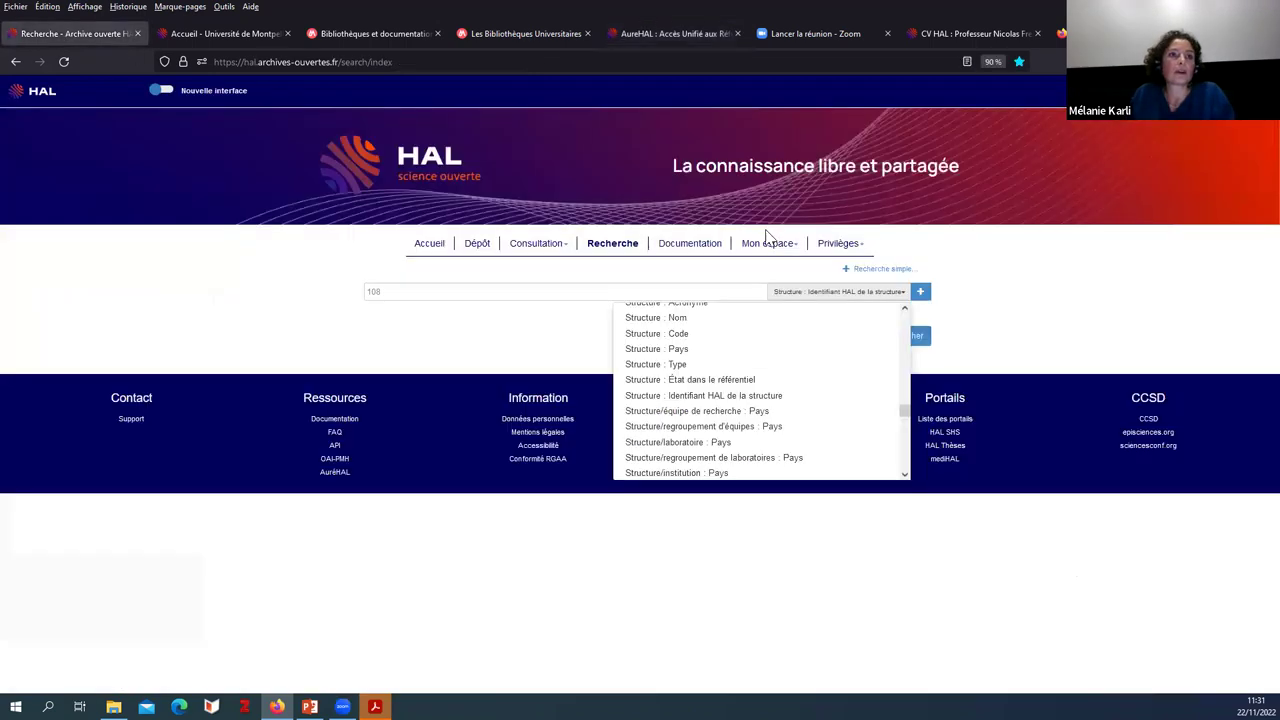
{"action": "left_click", "coordinate": [457, 296]}
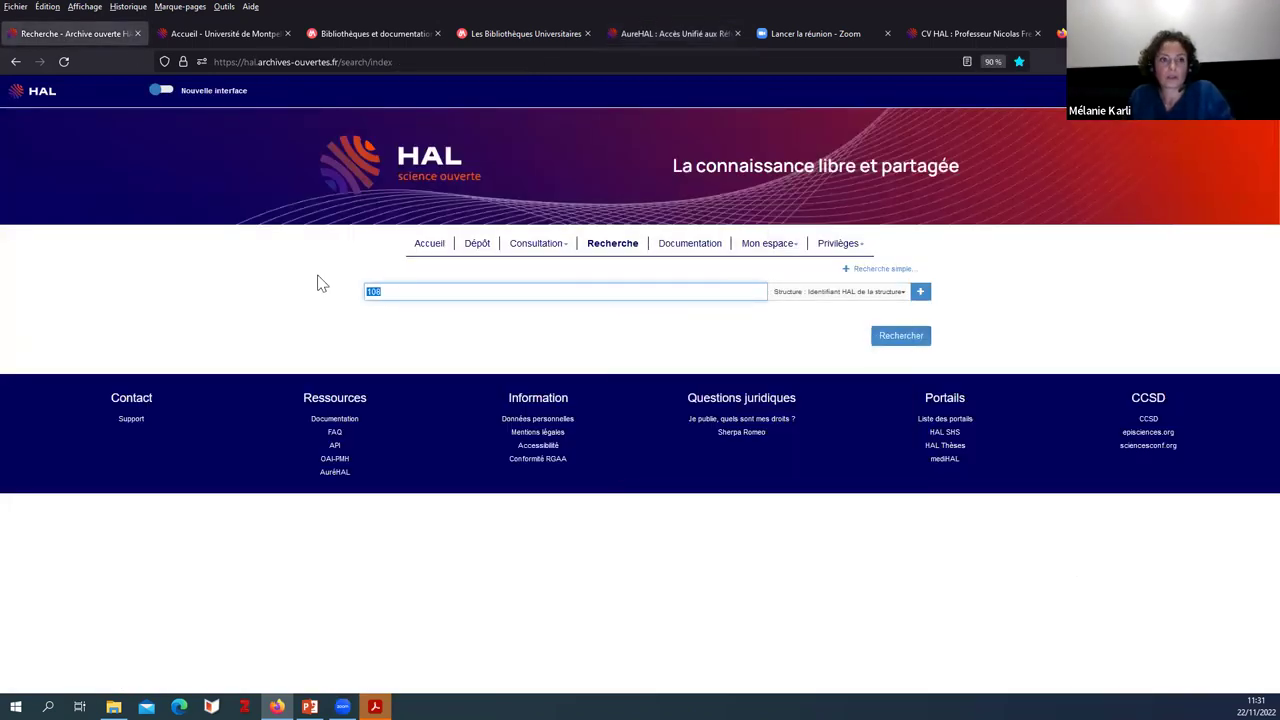
{"action": "type", "text": "1100834"}
{"action": "left_click", "coordinate": [893, 341]}
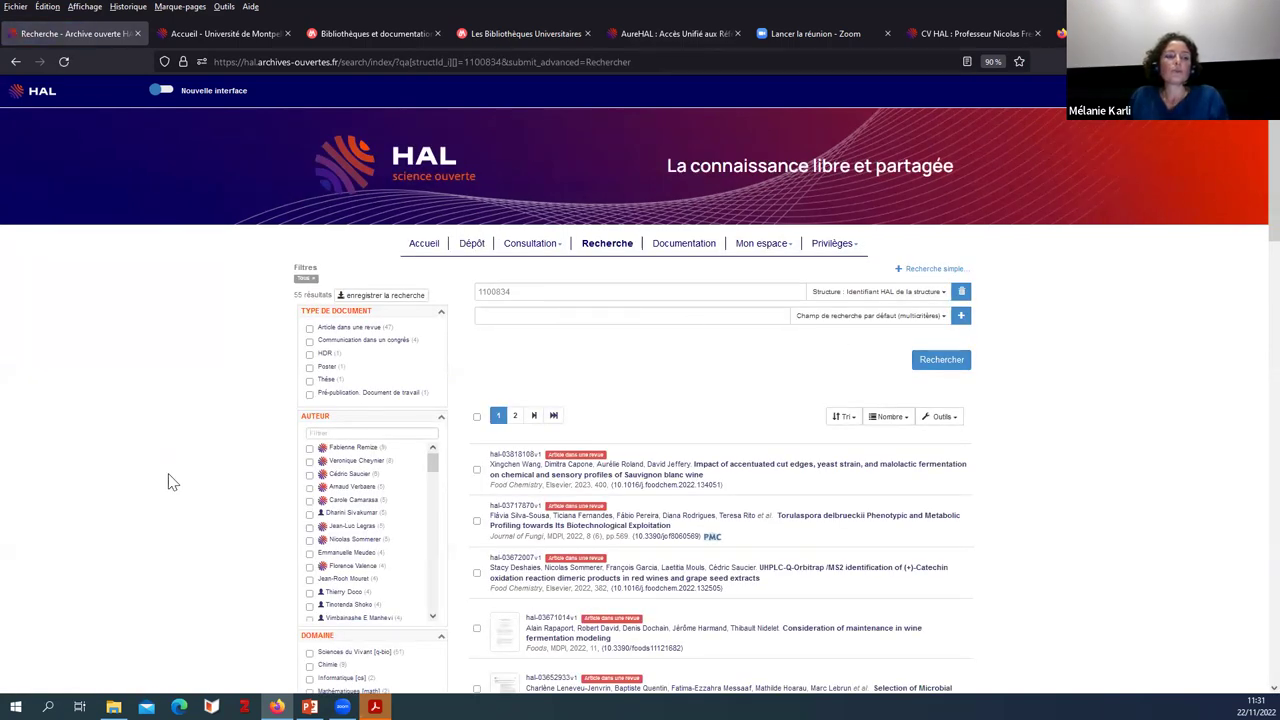
Step: Change the search criterion to Structure : Acronyme and search for SPO
{"action": "left_click", "coordinate": [942, 293]}
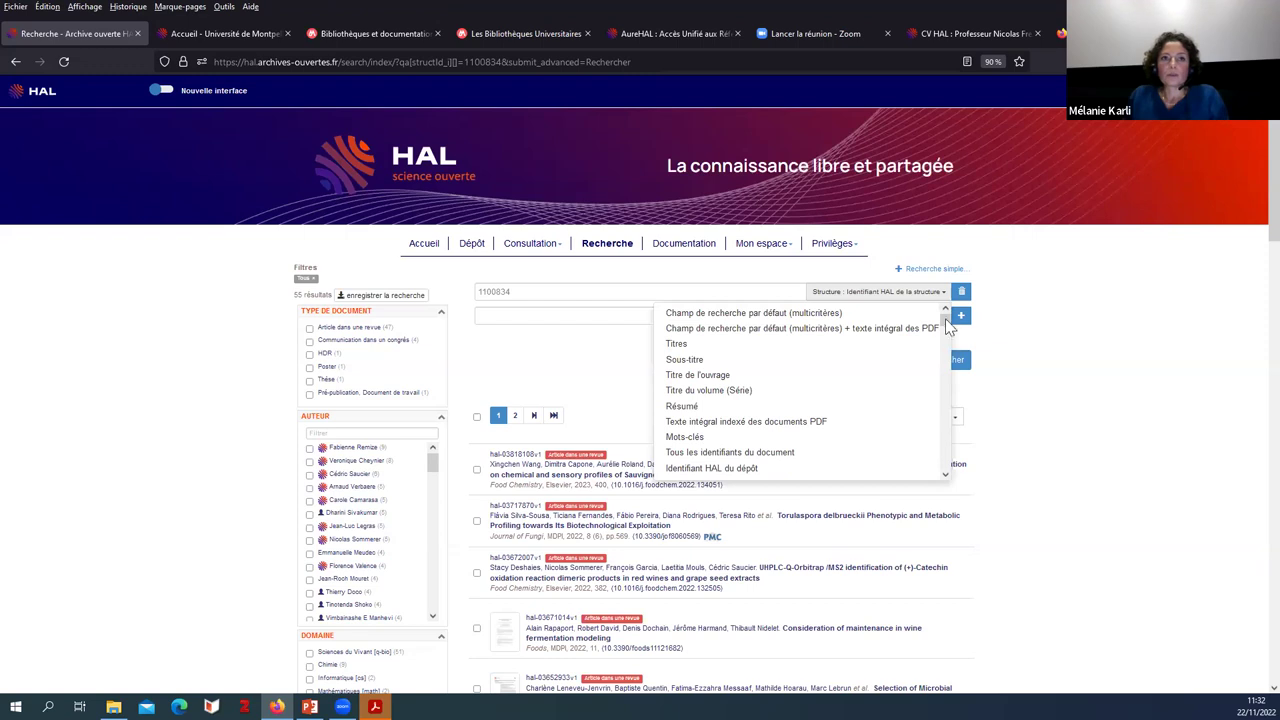
{"action": "left_click_drag", "start_coordinate": [945, 318], "coordinate": [960, 415]}
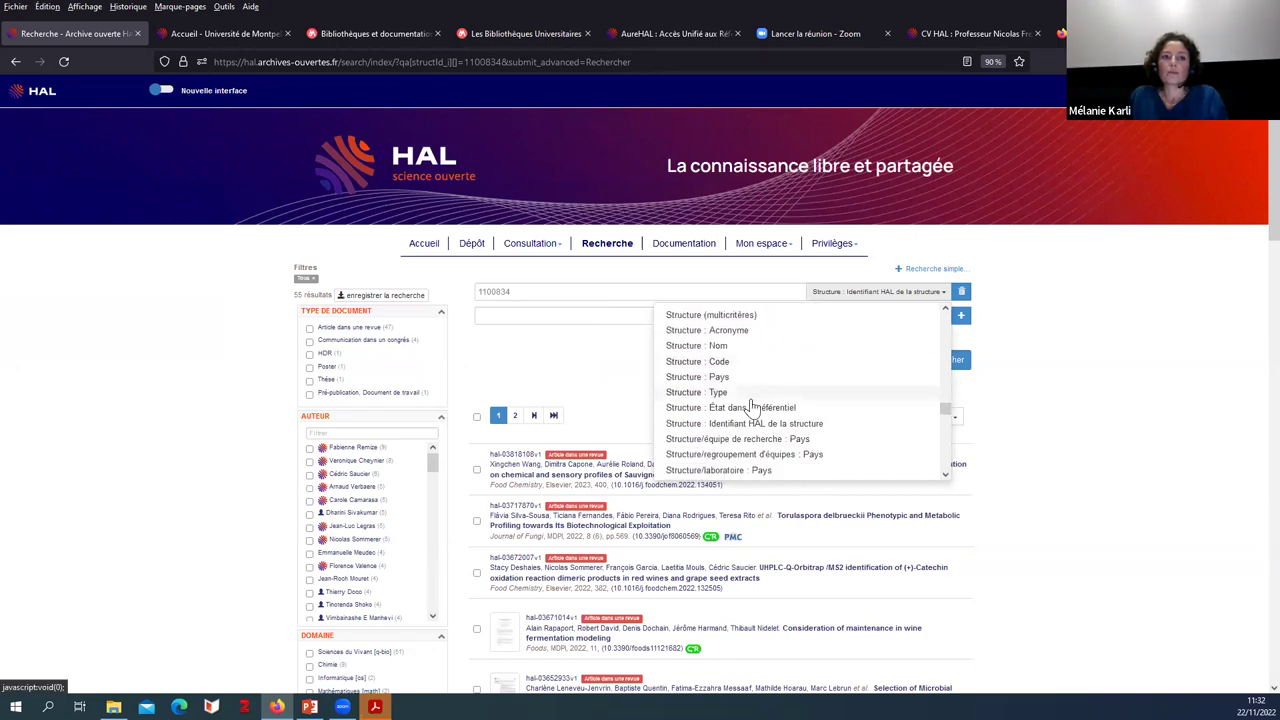
{"action": "left_click", "coordinate": [718, 331]}
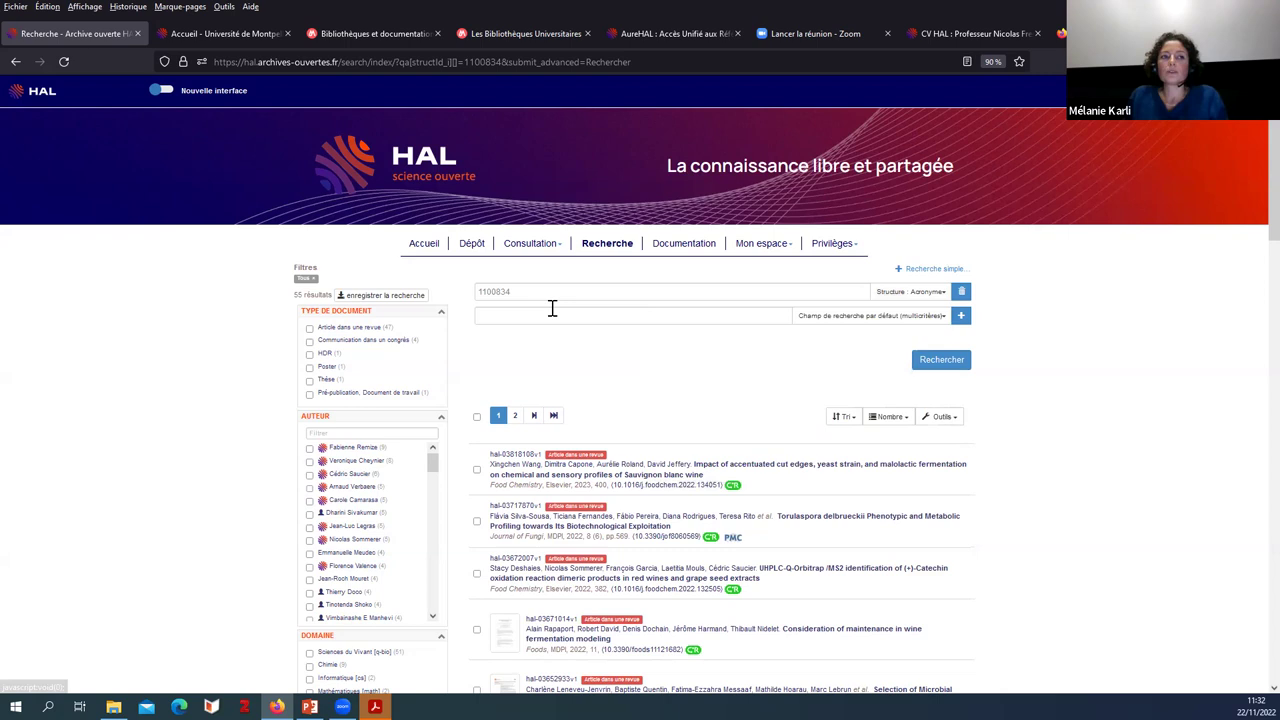
{"action": "key", "text": "ctrl+a"}
{"action": "type", "text": "SPI"}
{"action": "type", "text": "O"}
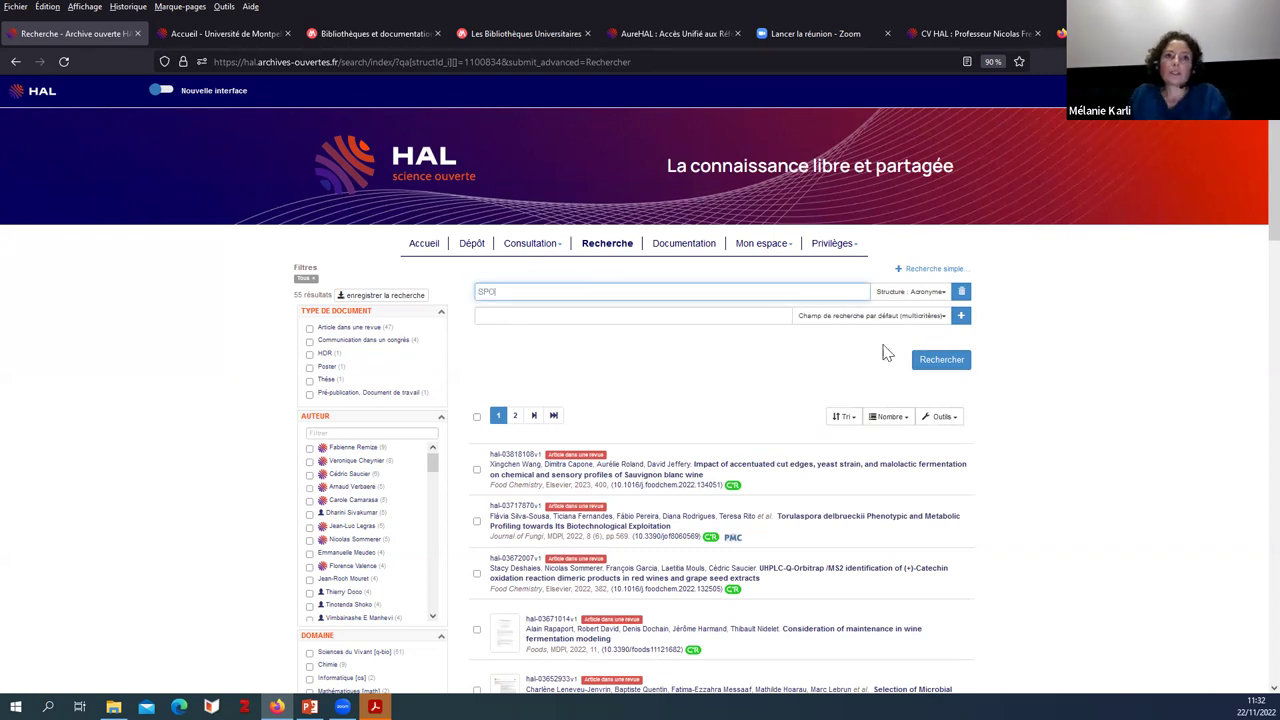
{"action": "left_click", "coordinate": [925, 362]}
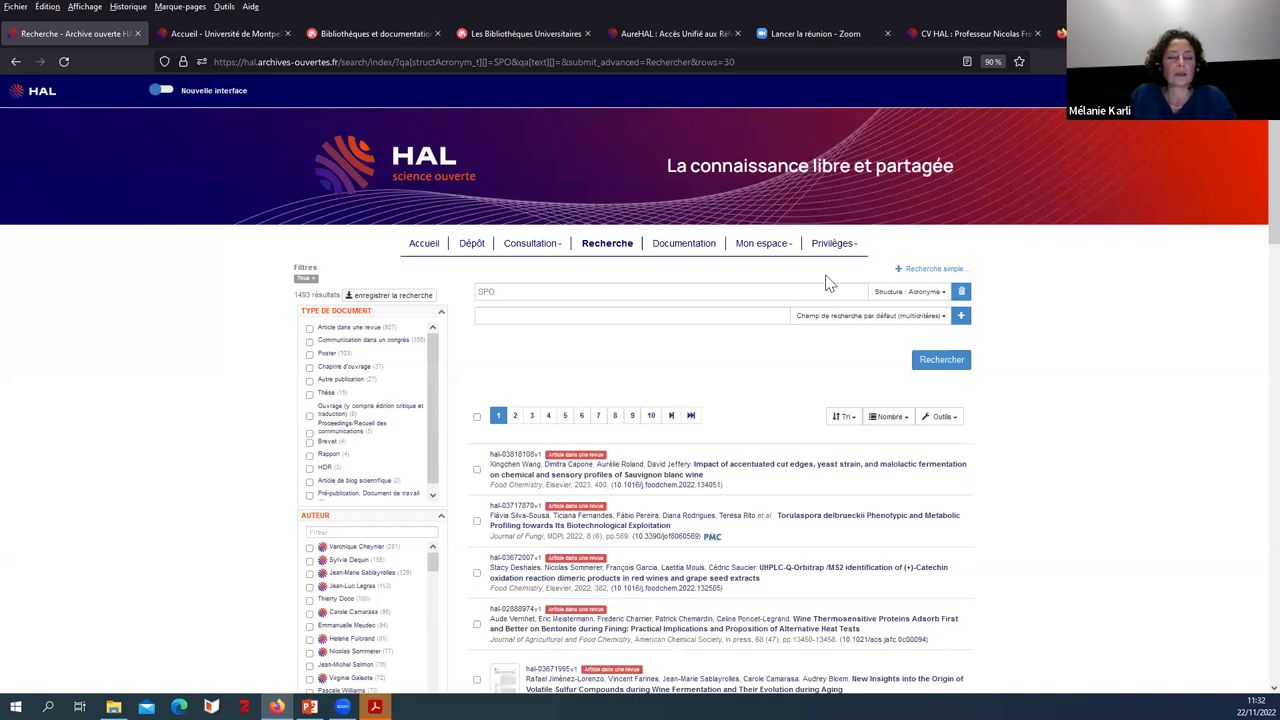
Step: Change the criterion for SPO to Collection HAL : Nom and run the search
{"action": "left_click", "coordinate": [942, 315]}
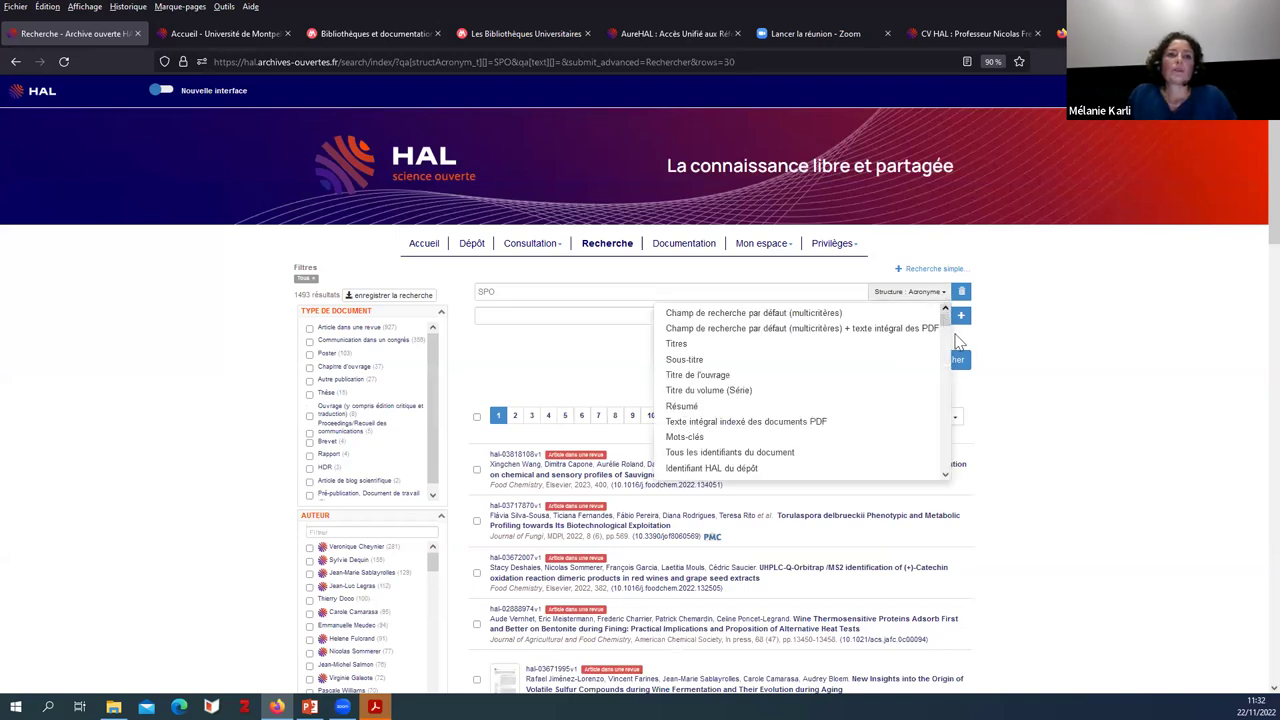
{"action": "left_click_drag", "start_coordinate": [945, 321], "coordinate": [946, 432]}
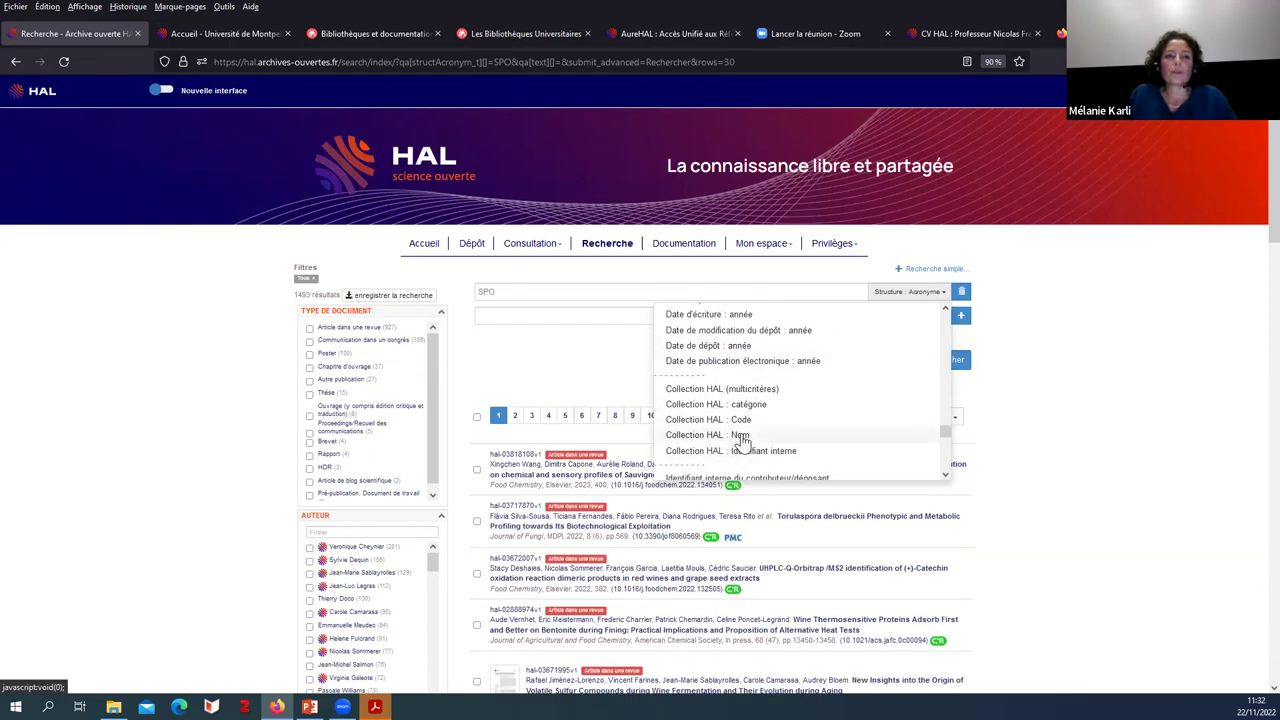
{"action": "left_click", "coordinate": [740, 437]}
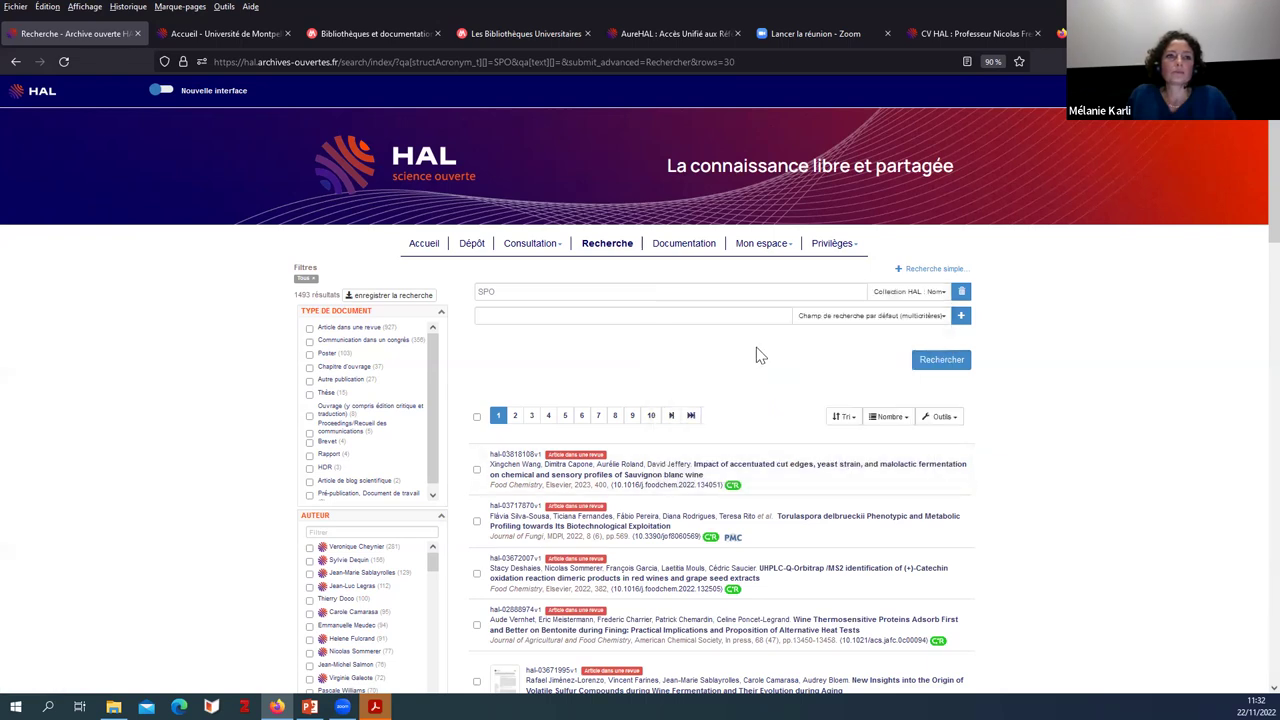
{"action": "left_click", "coordinate": [941, 362]}
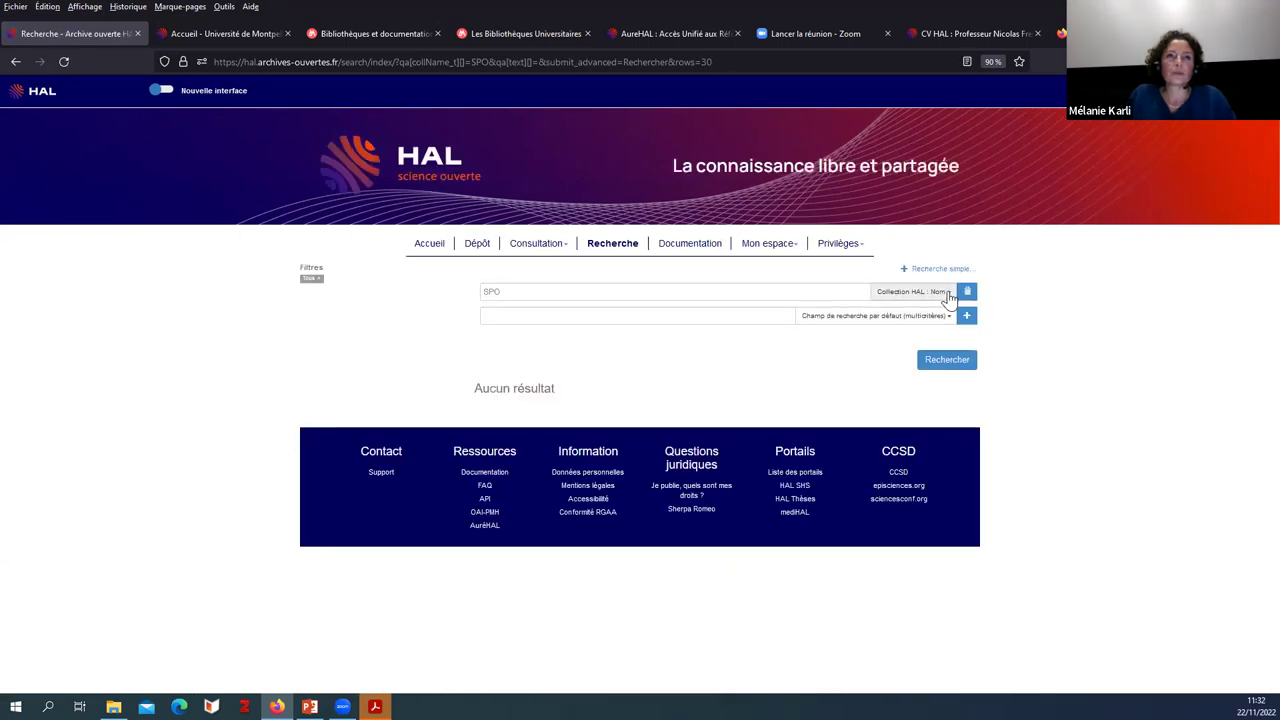
Step: Get SPO's full name from the Université de Montpellier portal and search HAL for the collection name Sciences pour l'Œnologie
{"action": "left_click", "coordinate": [947, 294]}
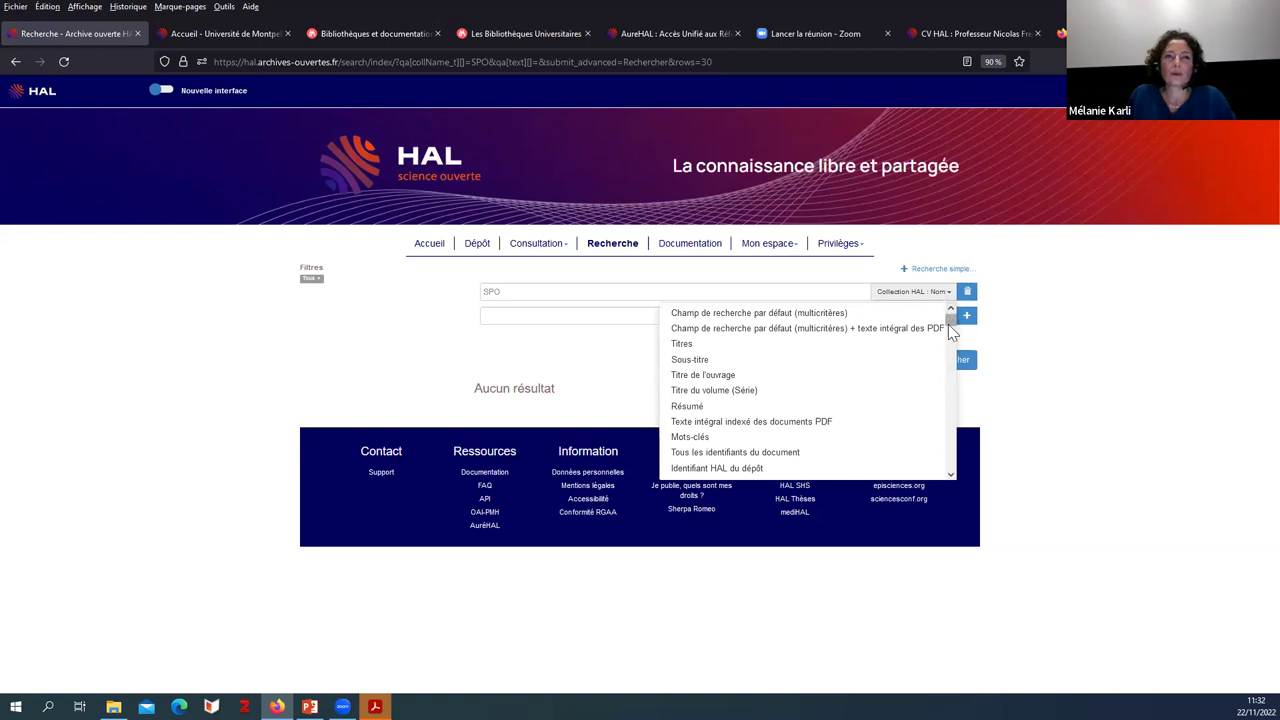
{"action": "left_click_drag", "start_coordinate": [948, 328], "coordinate": [950, 450]}
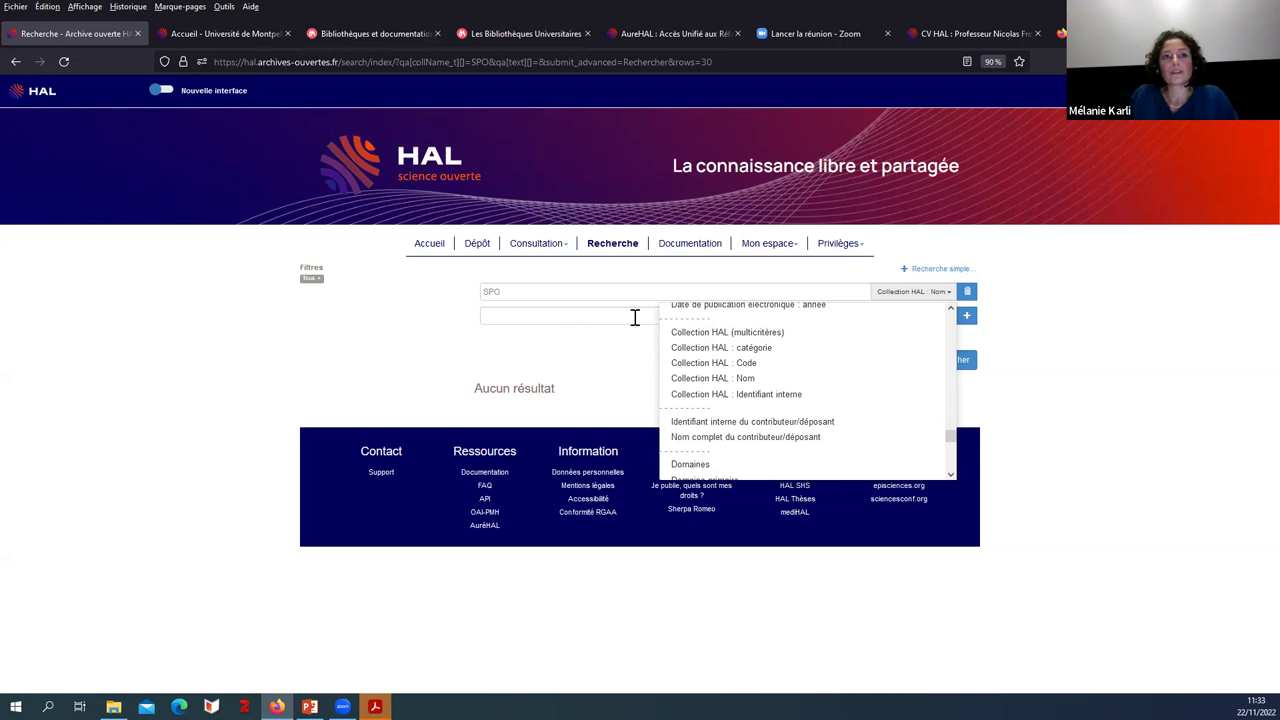
{"action": "left_click", "coordinate": [215, 35]}
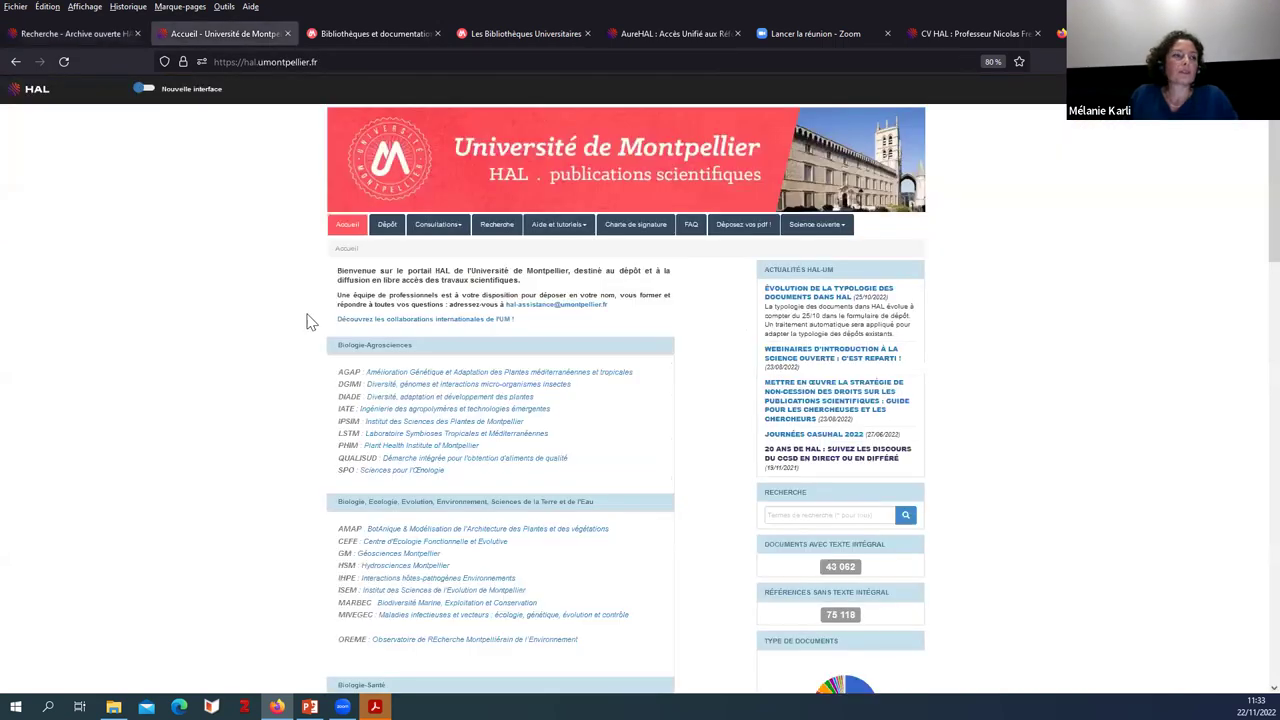
{"action": "scroll", "coordinate": [412, 525], "scroll_direction": "down", "scroll_amount": 2}
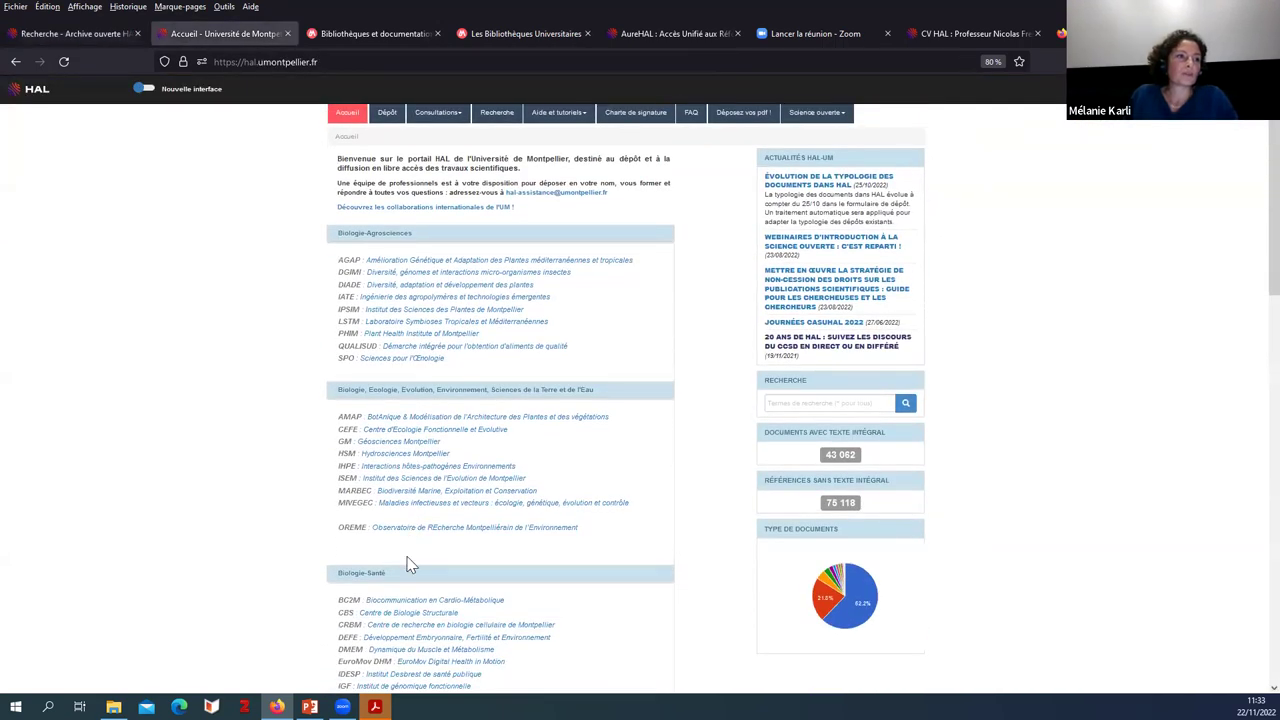
{"action": "scroll", "coordinate": [410, 565], "scroll_direction": "down", "scroll_amount": 2}
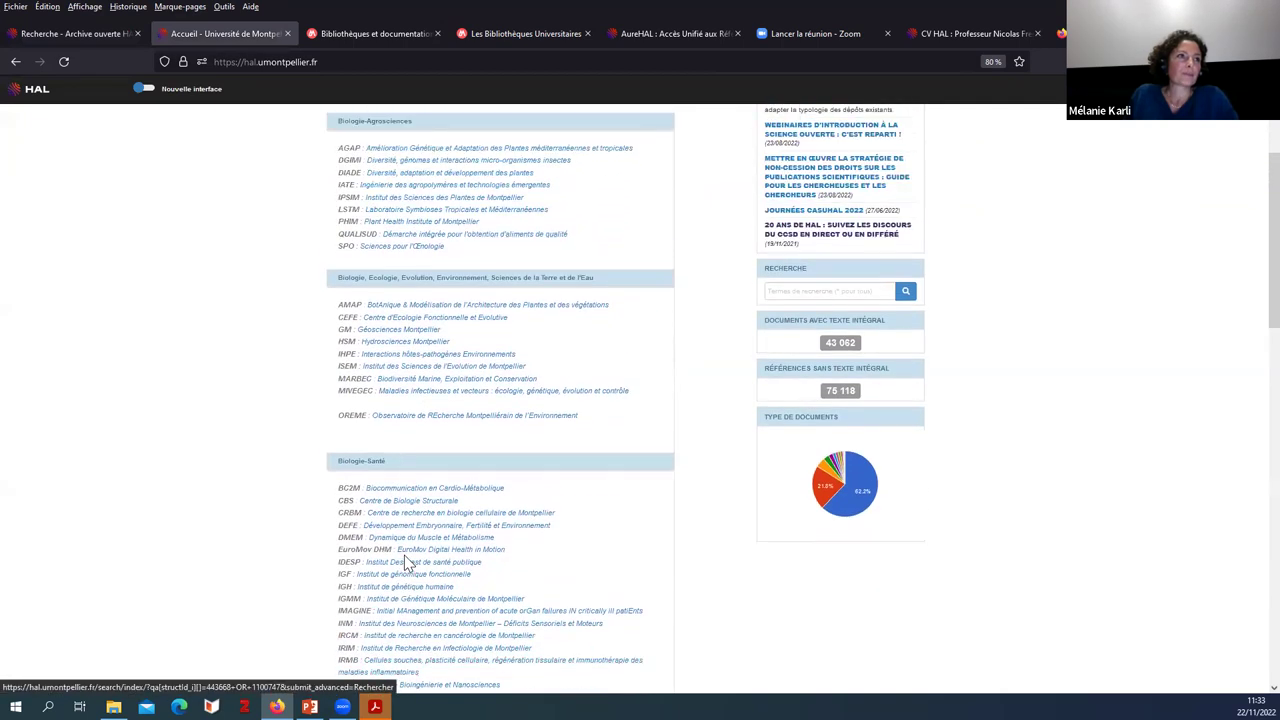
{"action": "left_click", "coordinate": [364, 254]}
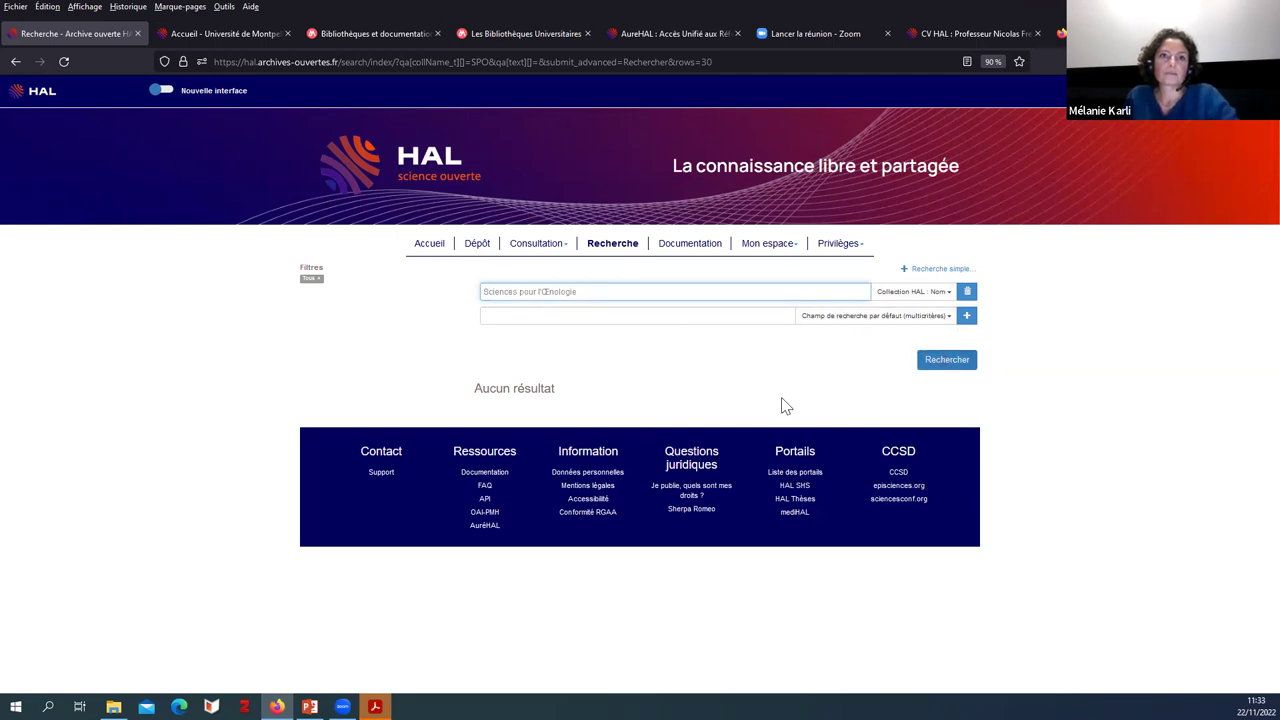
{"action": "key", "text": "Return"}
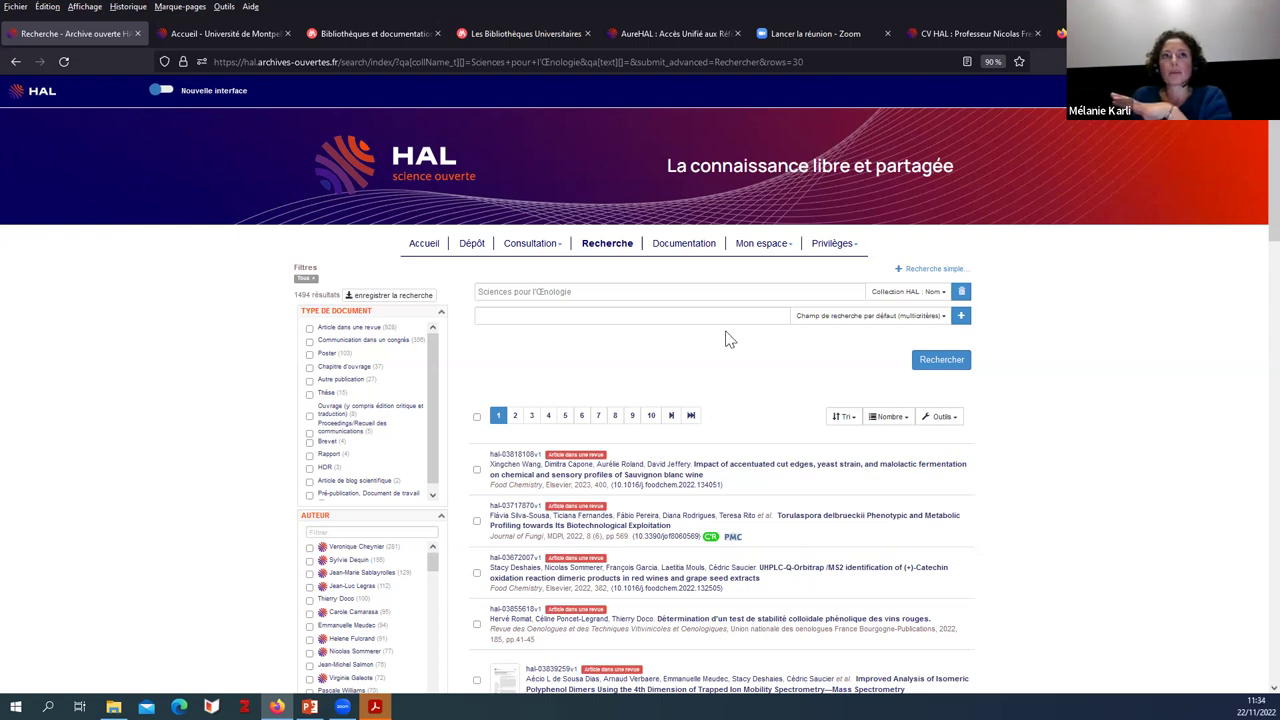
Step: Open the OCdHAL site, ocdhal.univ-grenoble-alpes.fr, in a new browser tab
{"action": "key", "text": "ctrl+t"}
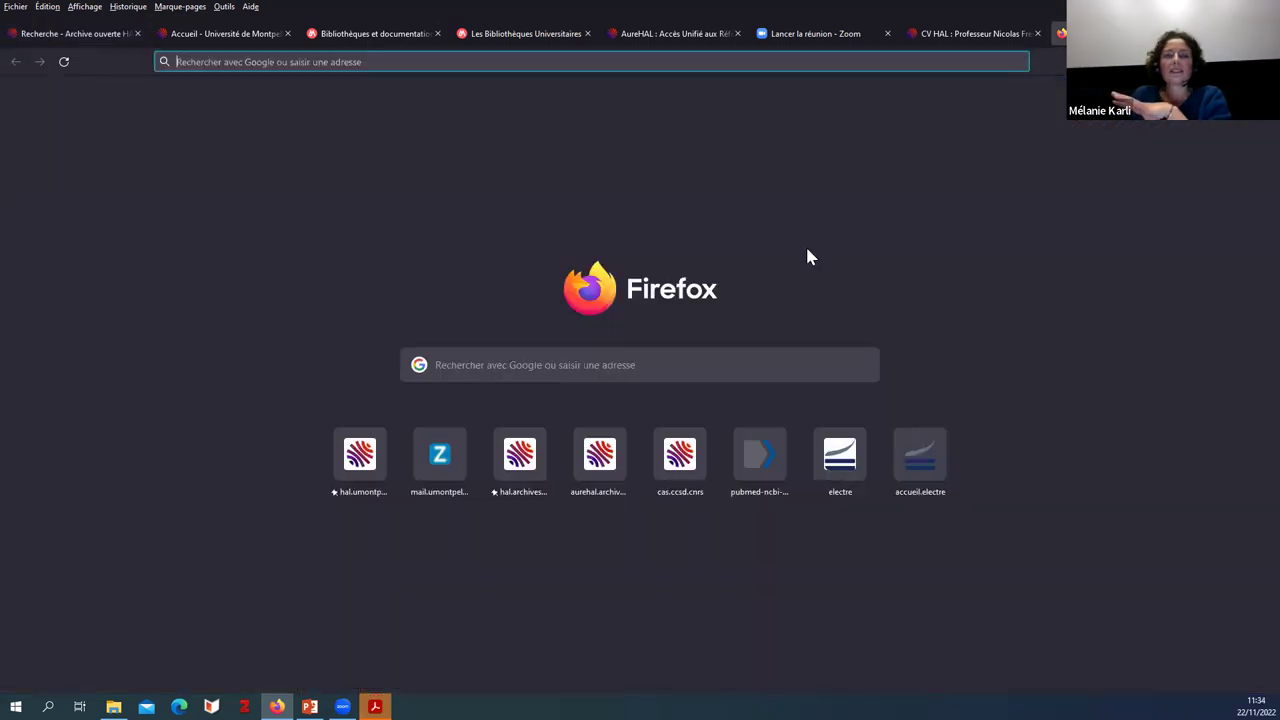
{"action": "left_click", "coordinate": [457, 365]}
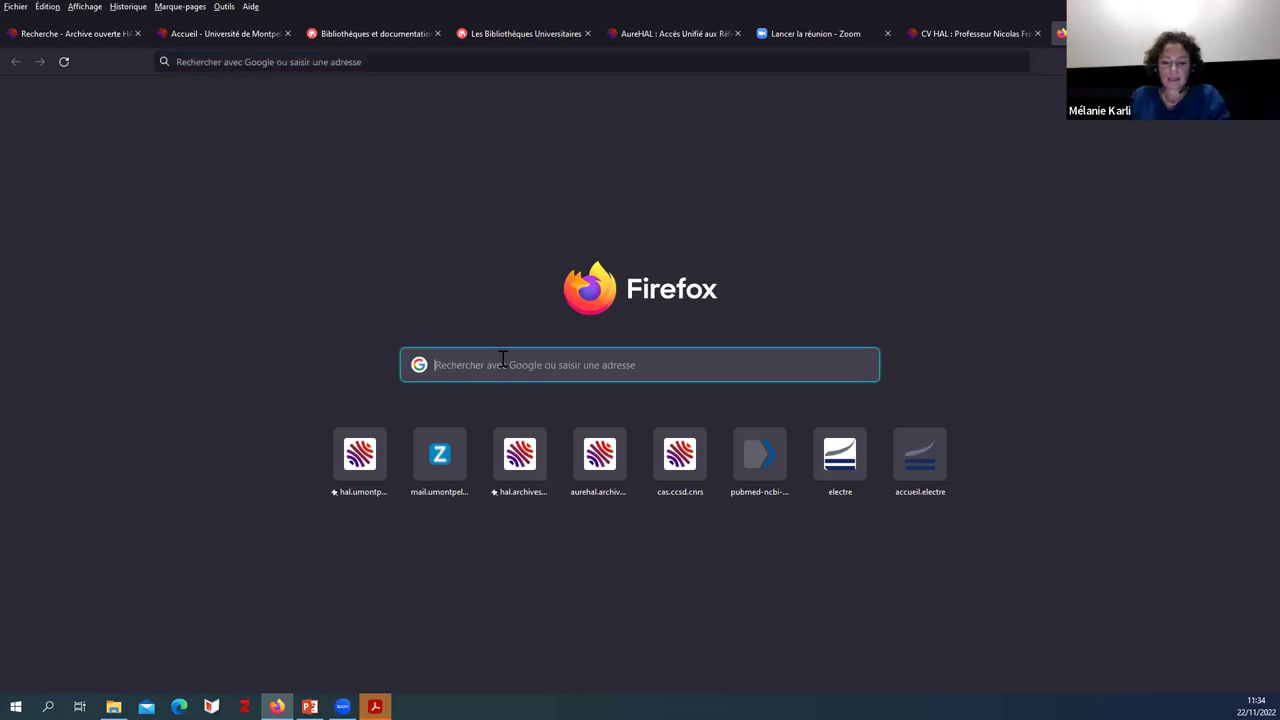
{"action": "type", "text": "ocdhal"}
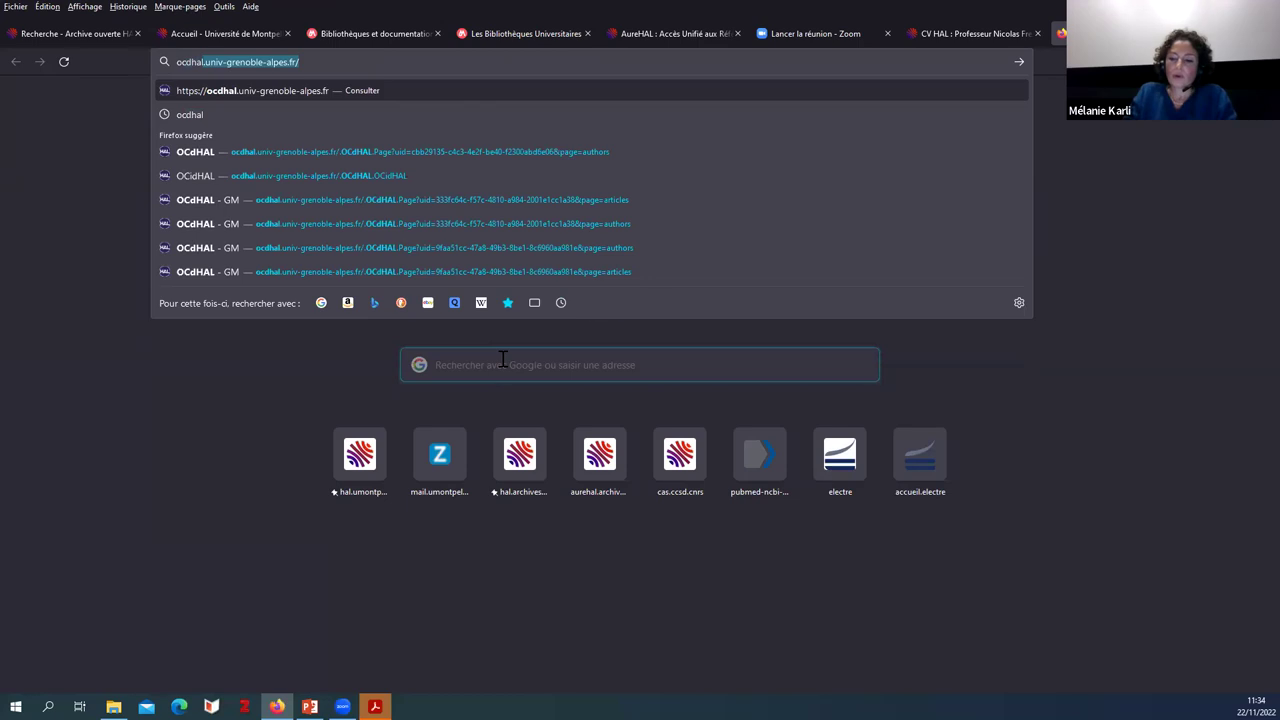
{"action": "key", "text": "Return"}
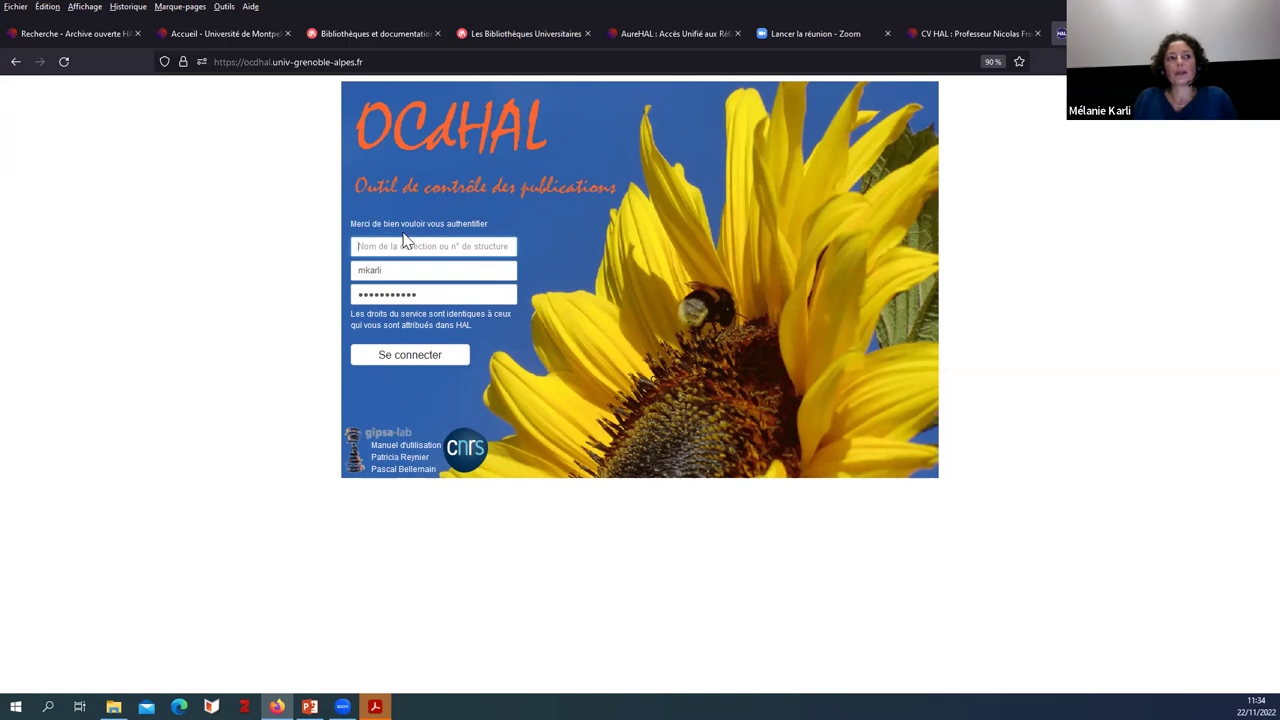
Step: Set the collection name to IDESP in the OCdHAL login form and sign in with the prefilled credentials
{"action": "left_click", "coordinate": [358, 248]}
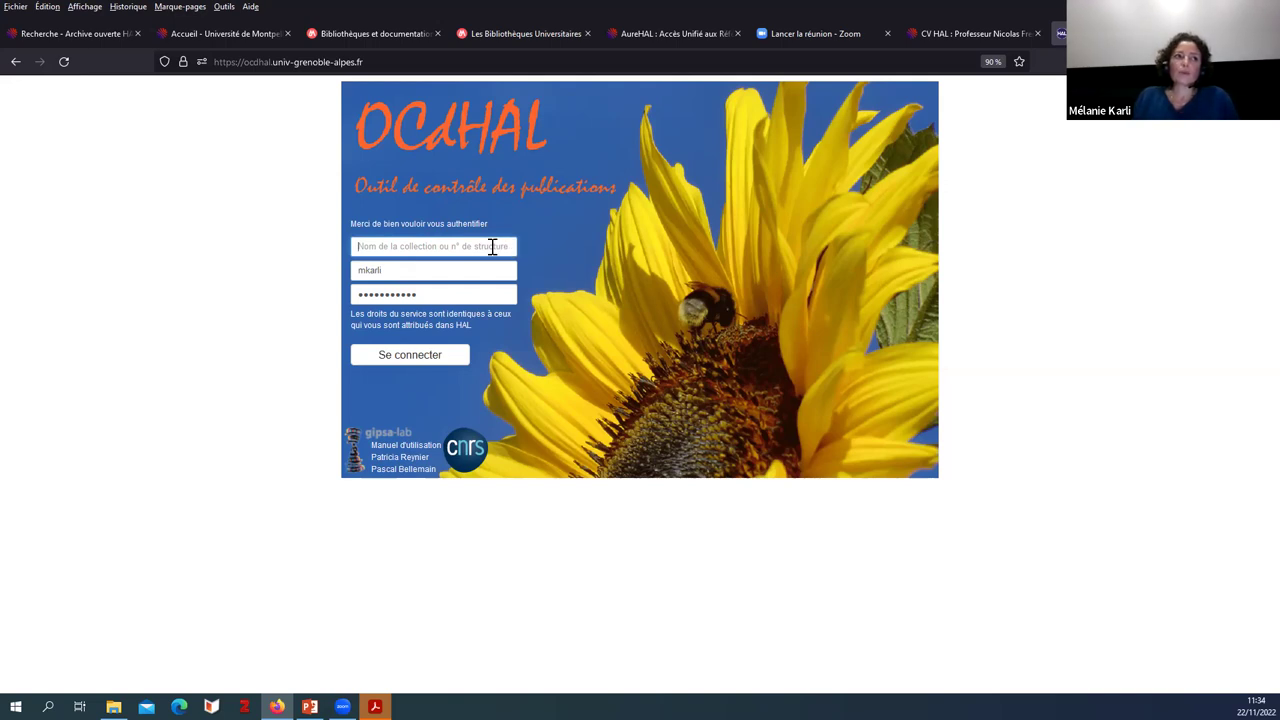
{"action": "type", "text": "SPO"}
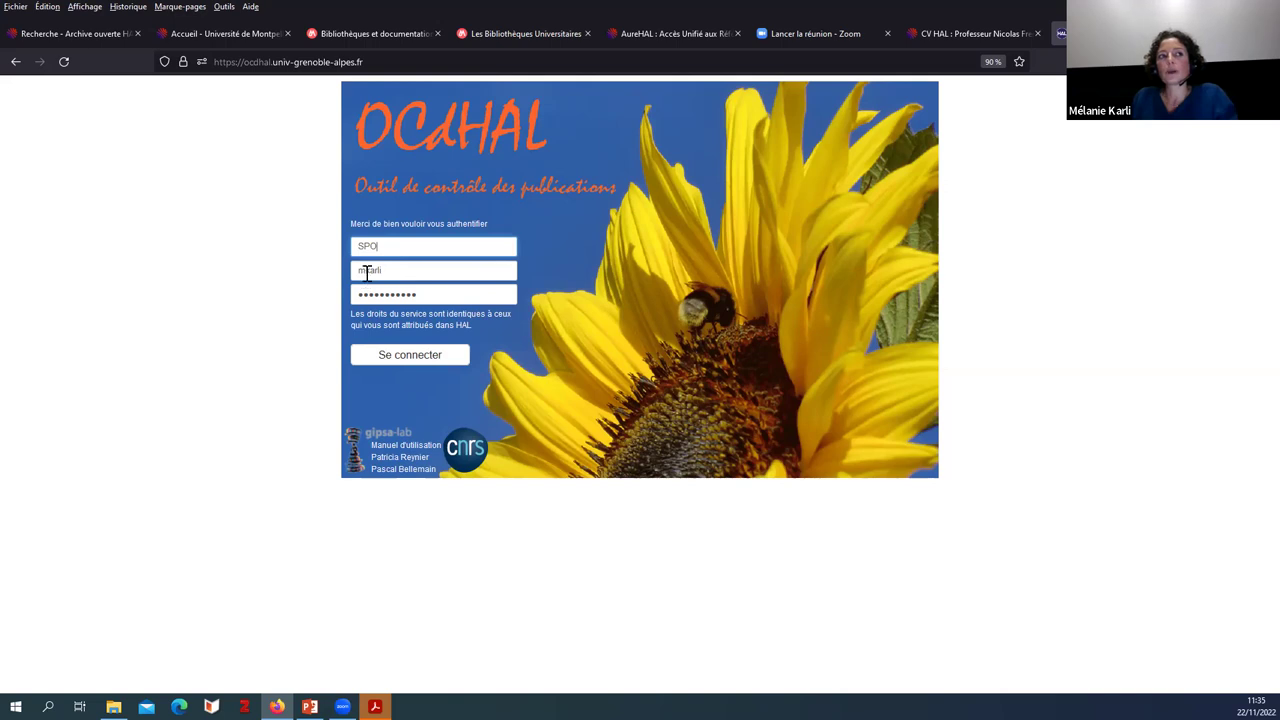
{"action": "left_click_drag", "start_coordinate": [381, 245], "coordinate": [342, 248]}
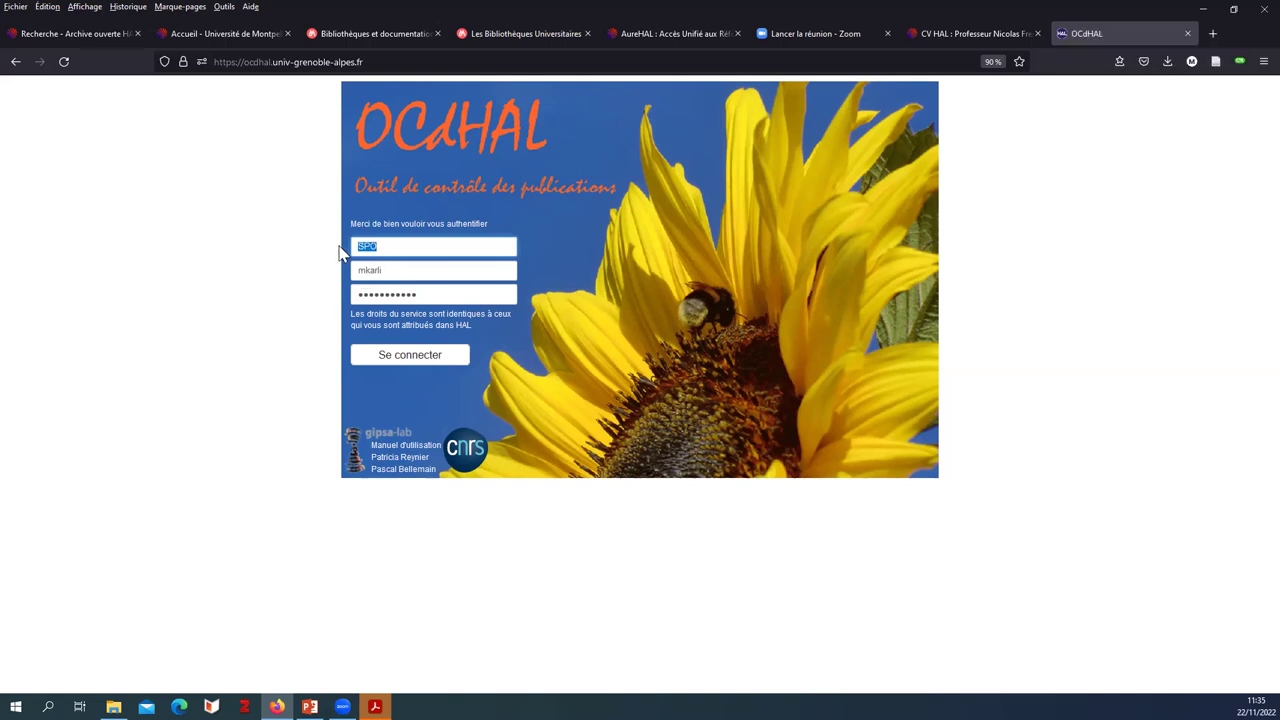
{"action": "type", "text": "IDESP"}
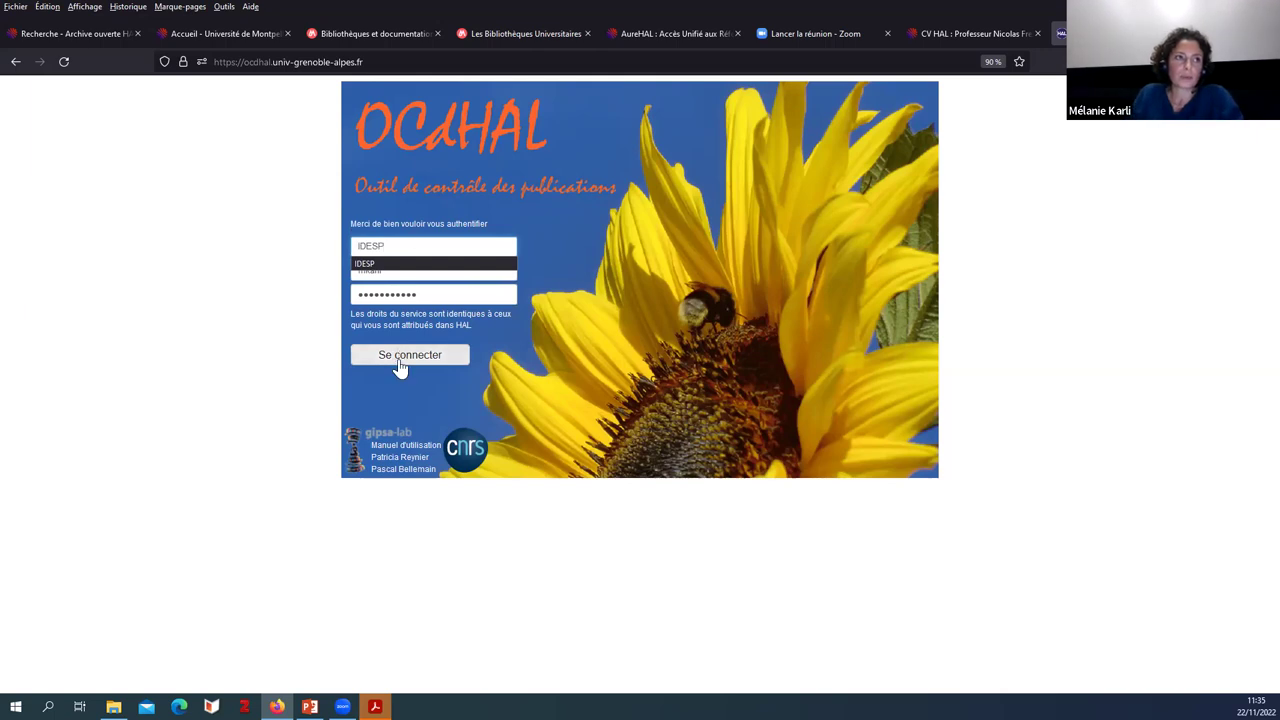
{"action": "left_click", "coordinate": [397, 364]}
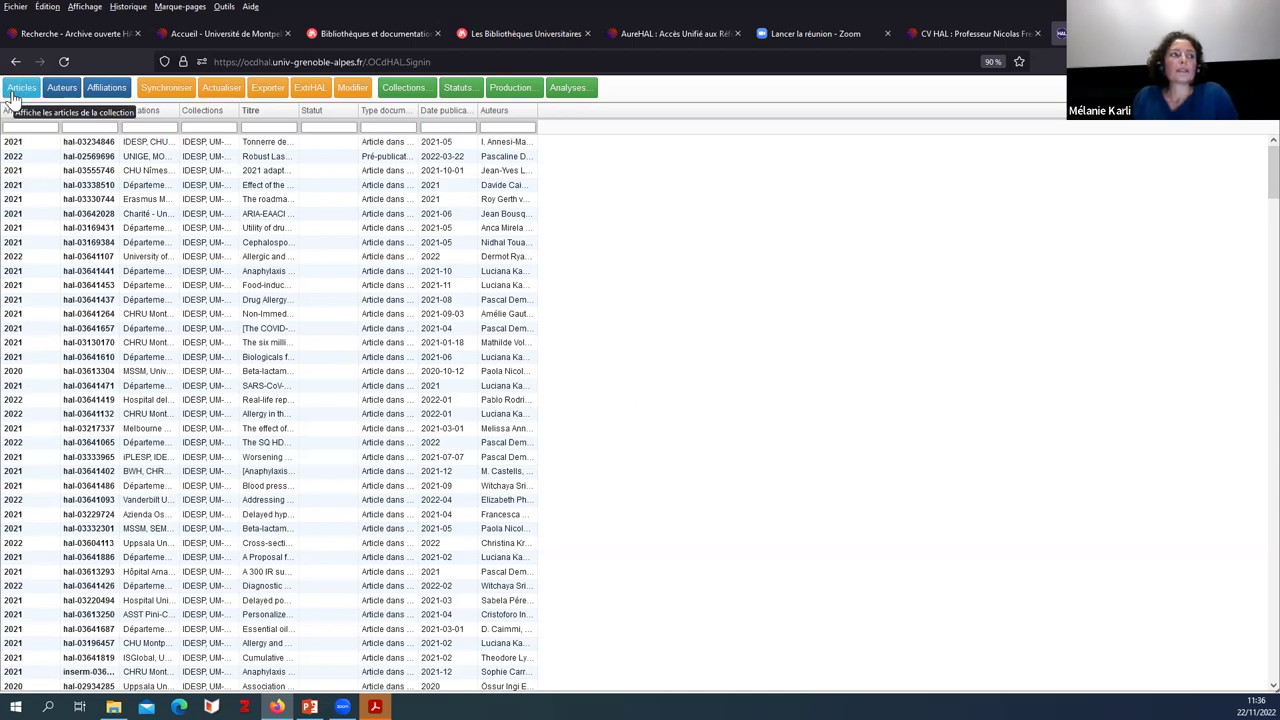
Step: Add the Id. DOI and Type dépôt columns to the IDESP article table
{"action": "scroll", "coordinate": [343, 450], "scroll_direction": "down", "scroll_amount": 15}
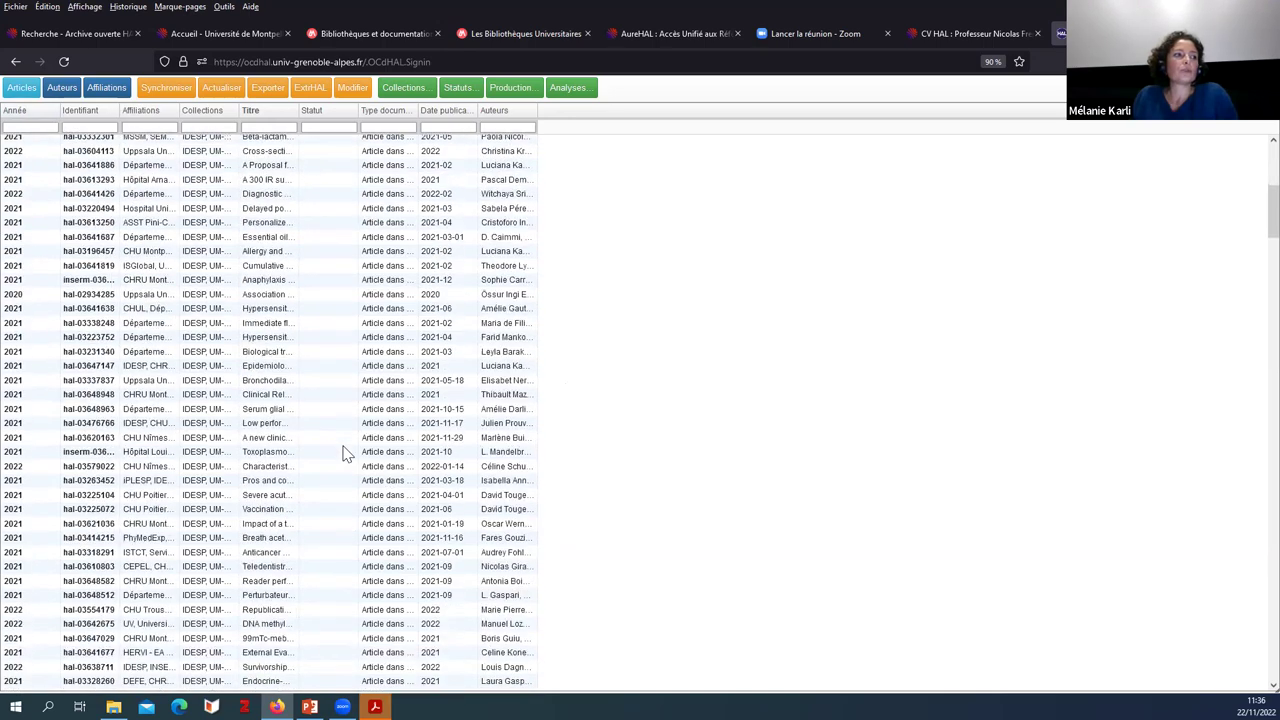
{"action": "scroll", "coordinate": [343, 452], "scroll_direction": "down", "scroll_amount": 5}
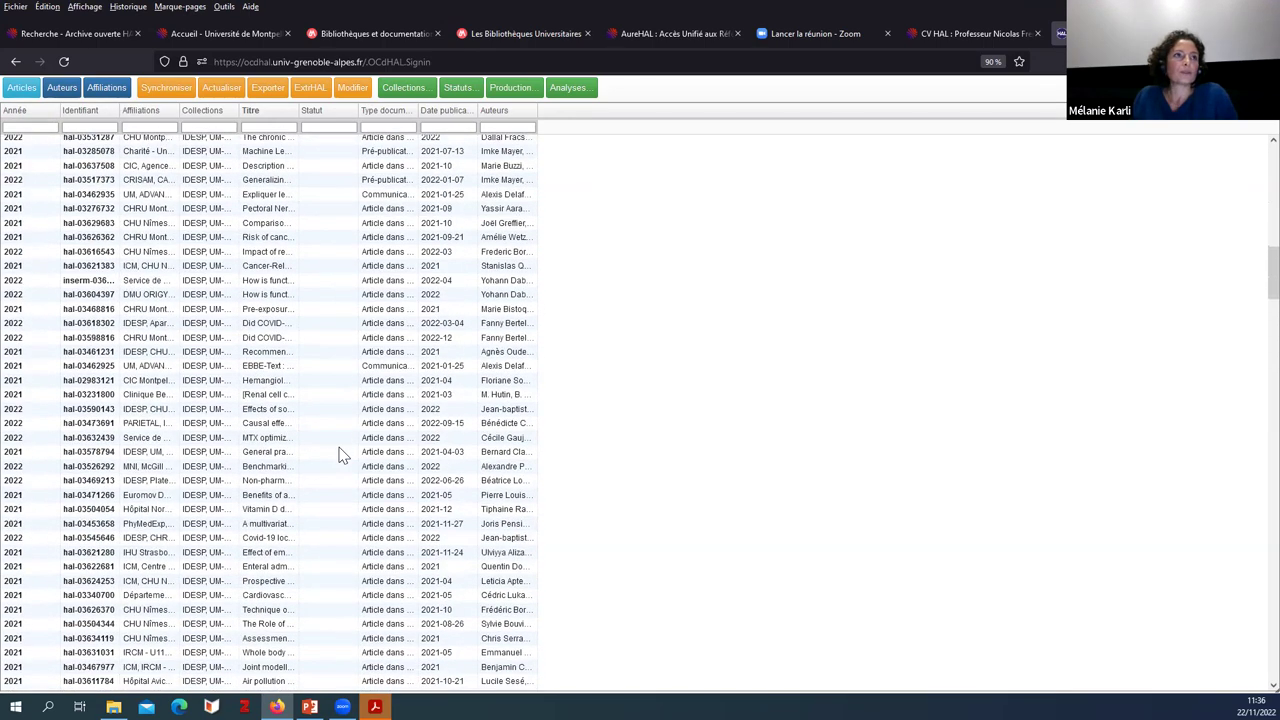
{"action": "scroll", "coordinate": [135, 563], "scroll_direction": "up", "scroll_amount": 6}
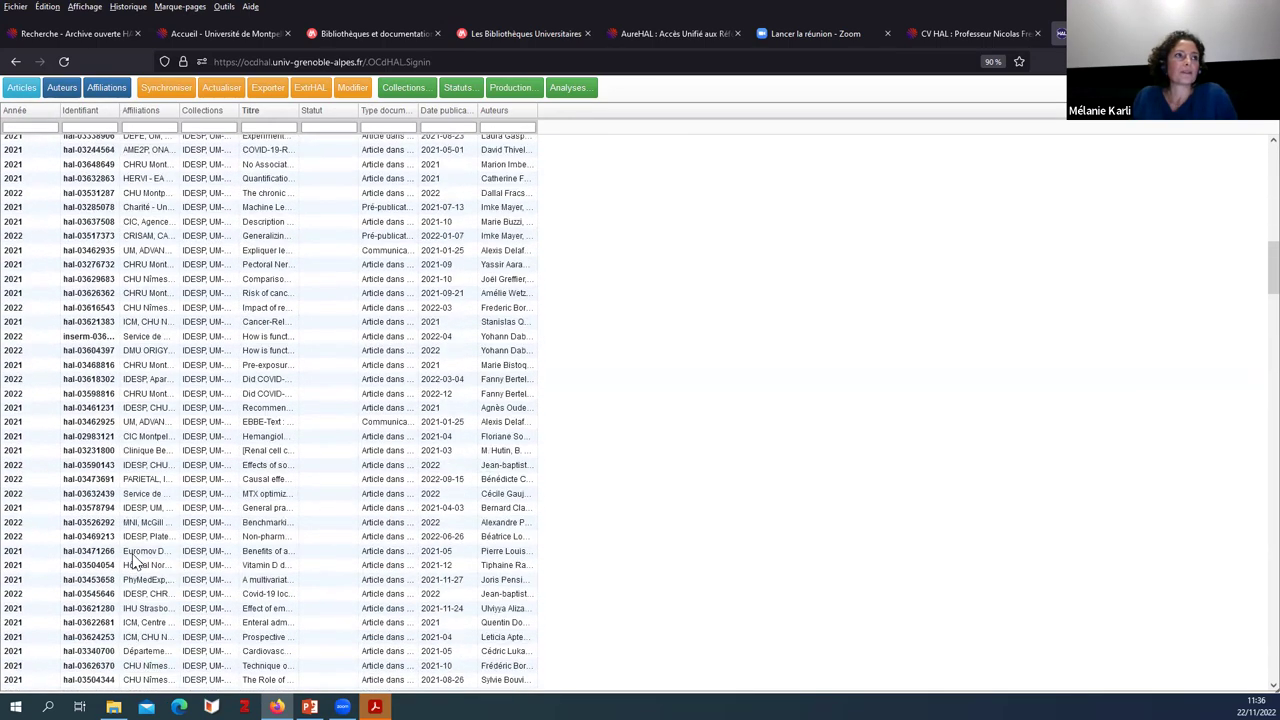
{"action": "scroll", "coordinate": [591, 326], "scroll_direction": "up", "scroll_amount": 10}
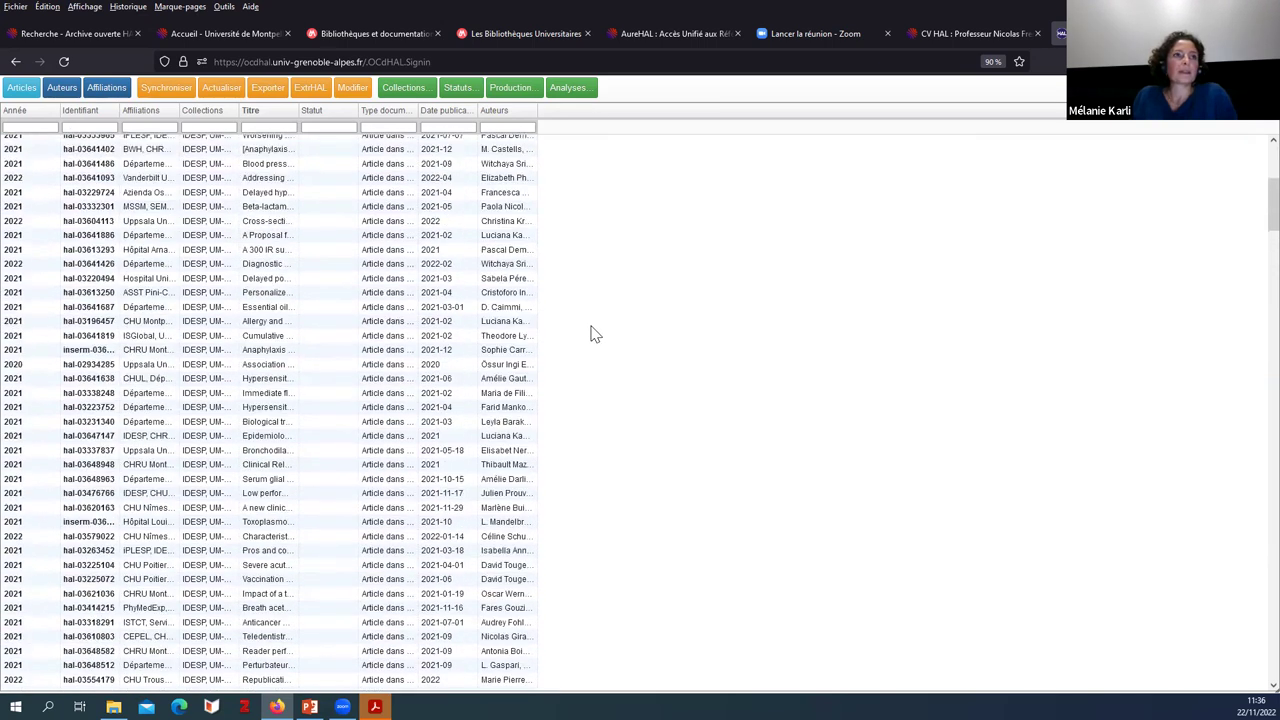
{"action": "right_click", "coordinate": [586, 118]}
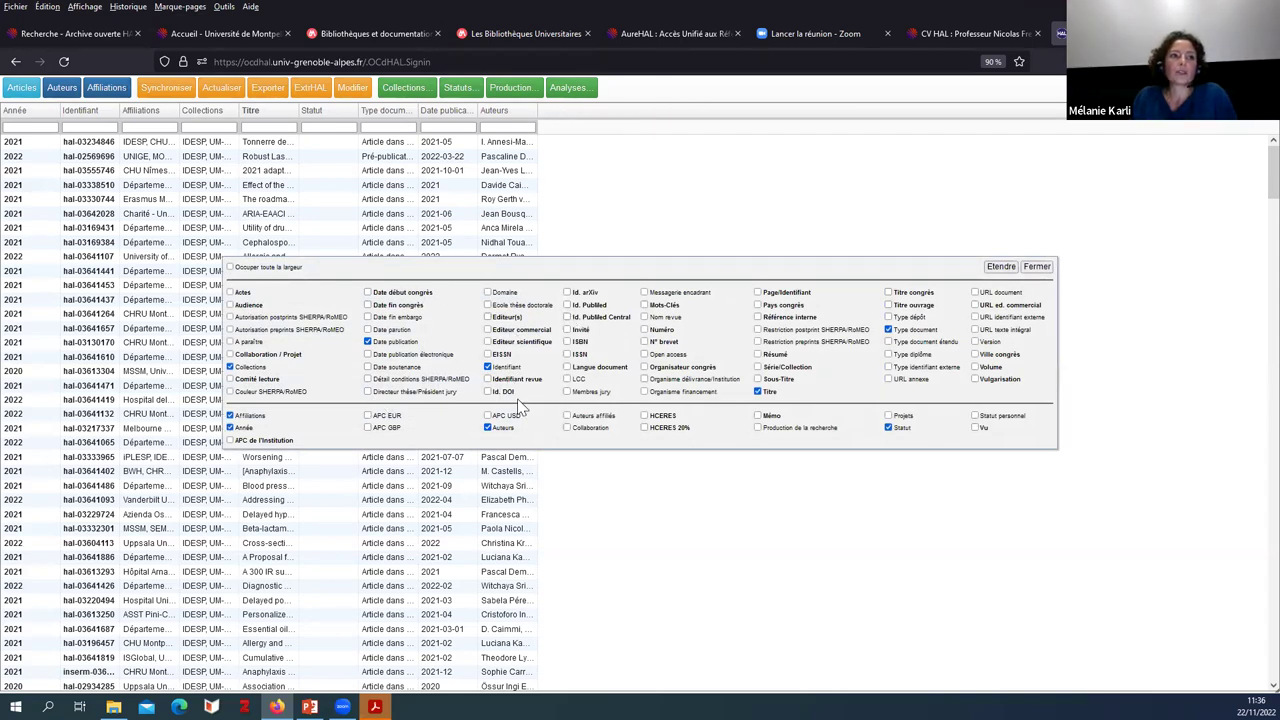
{"action": "left_click", "coordinate": [487, 392]}
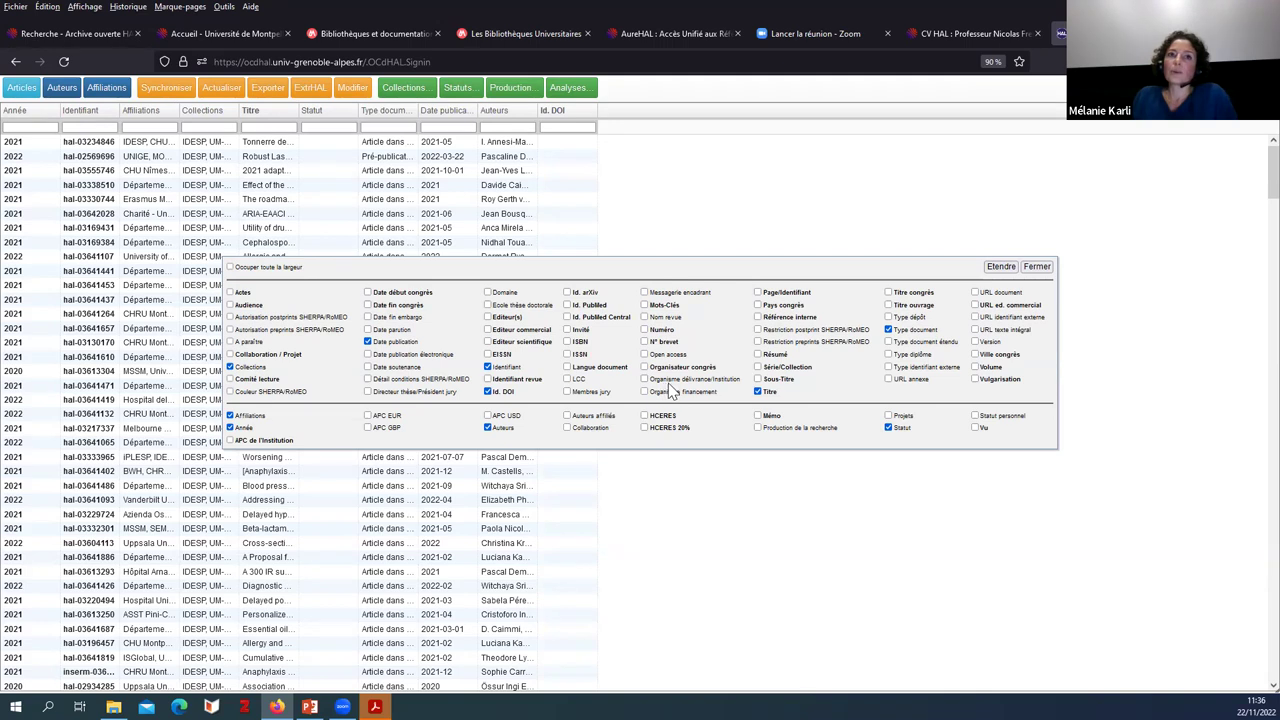
{"action": "left_click", "coordinate": [888, 317]}
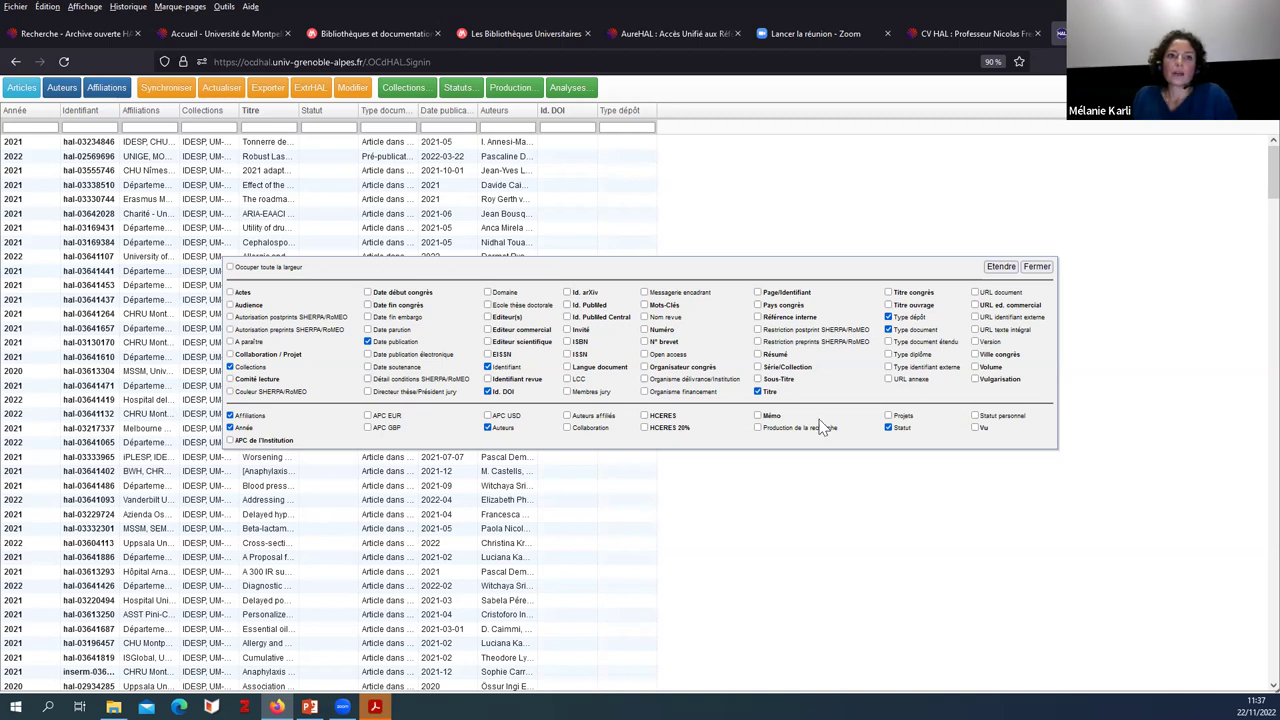
{"action": "left_click", "coordinate": [1038, 268]}
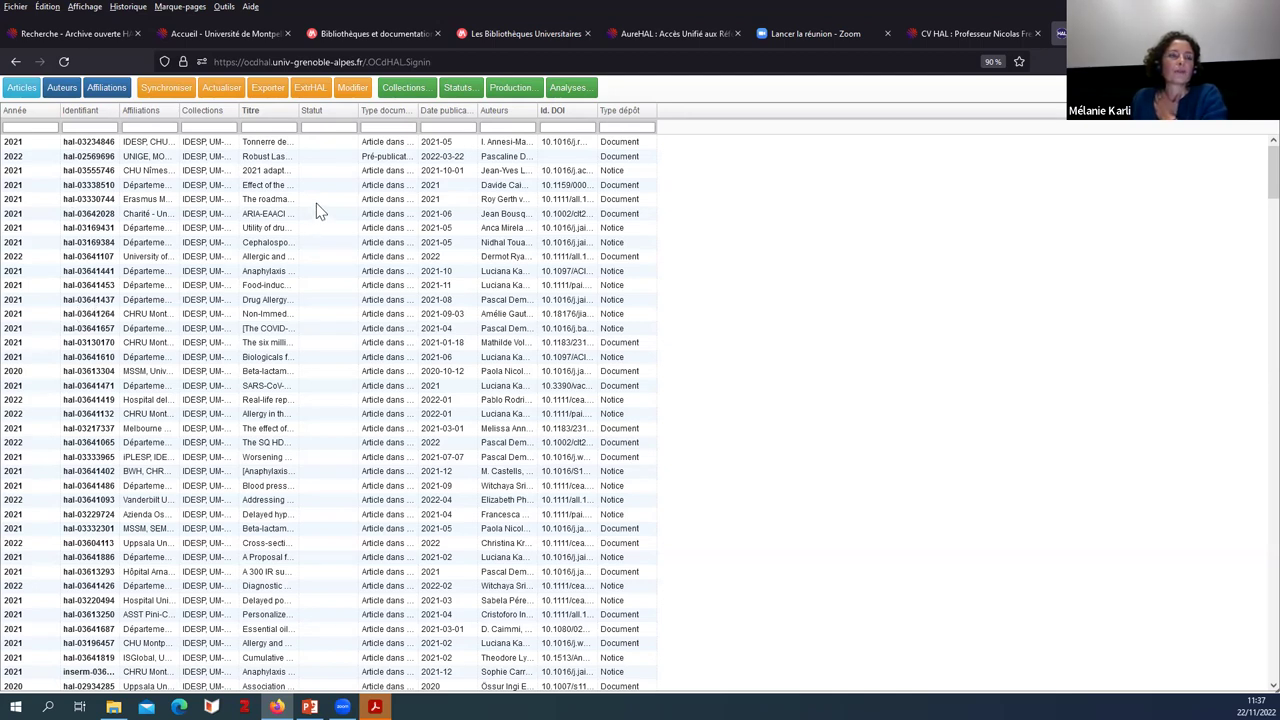
Step: Filter the article table by "docu" in Type dépôt and 2021 in Année
{"action": "left_click", "coordinate": [617, 127]}
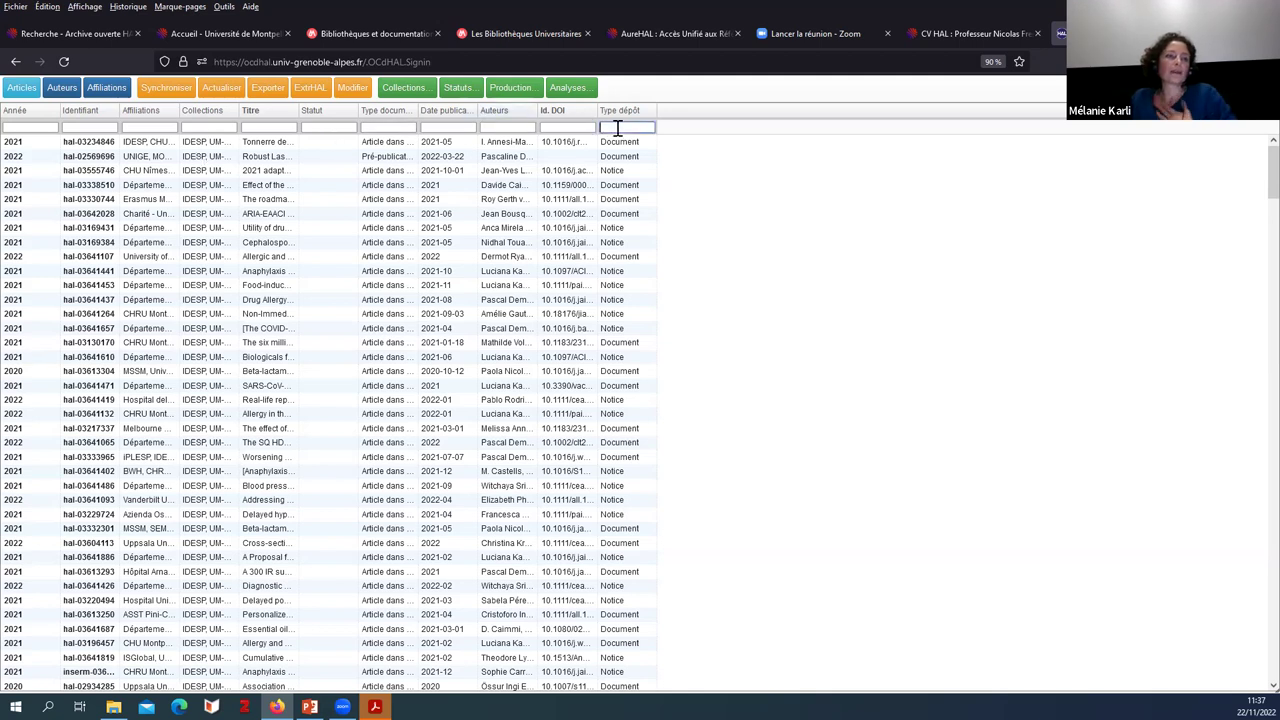
{"action": "type", "text": "doc"}
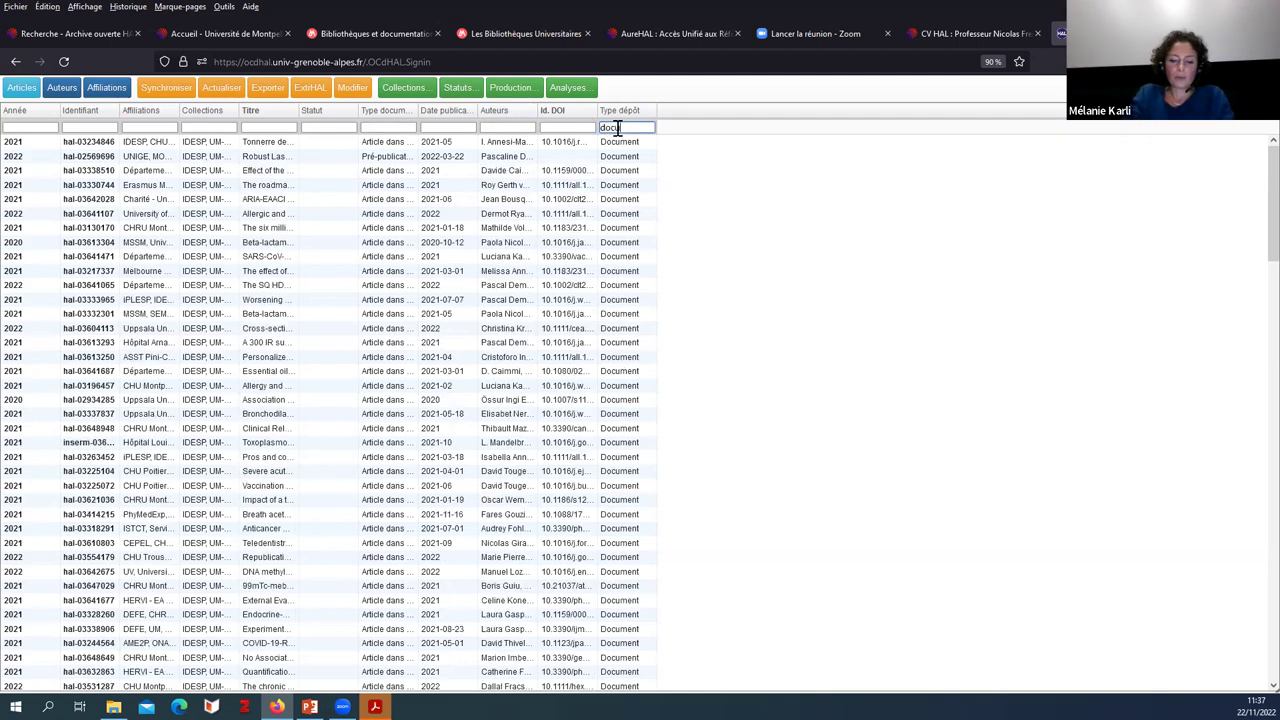
{"action": "type", "text": "u"}
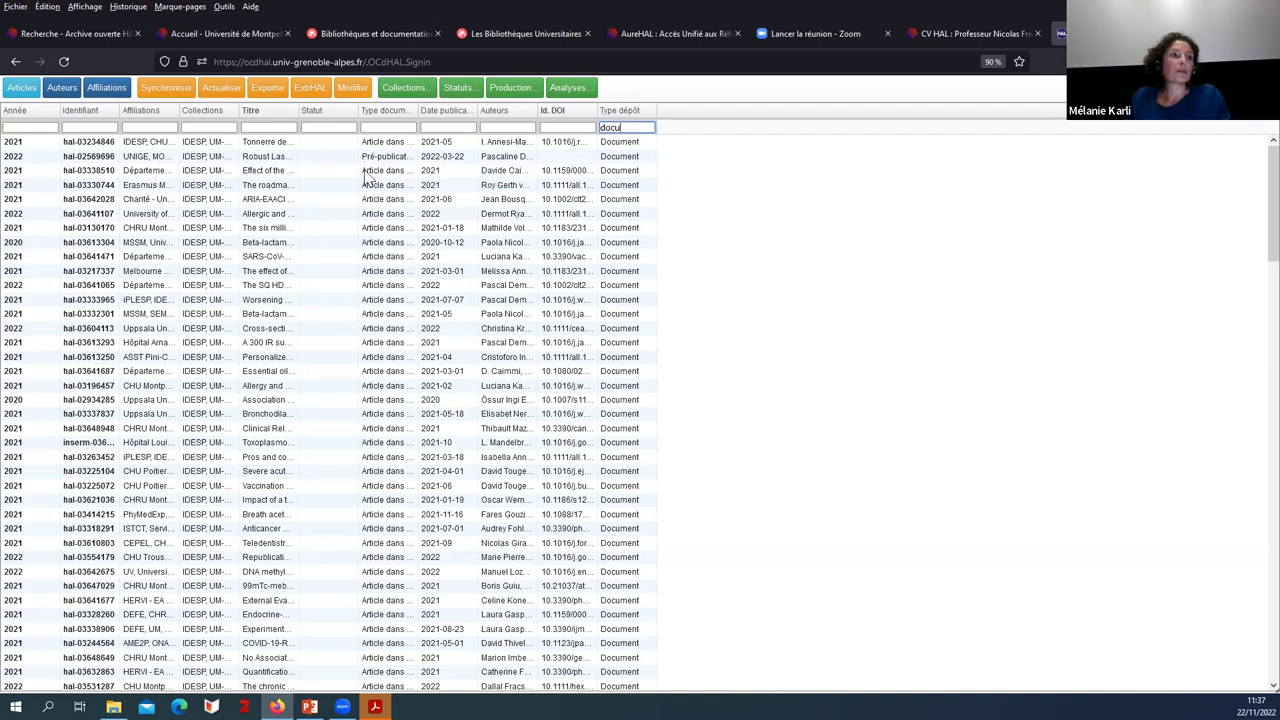
{"action": "left_click", "coordinate": [29, 127]}
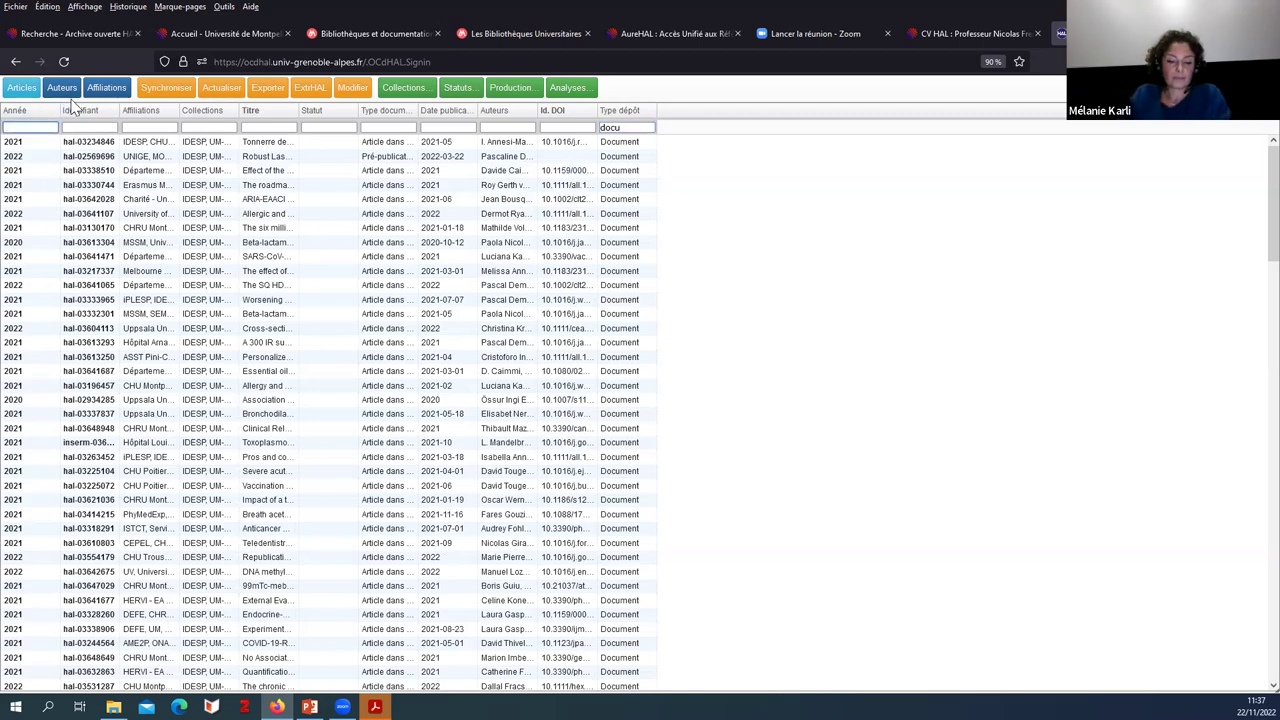
{"action": "type", "text": "2021"}
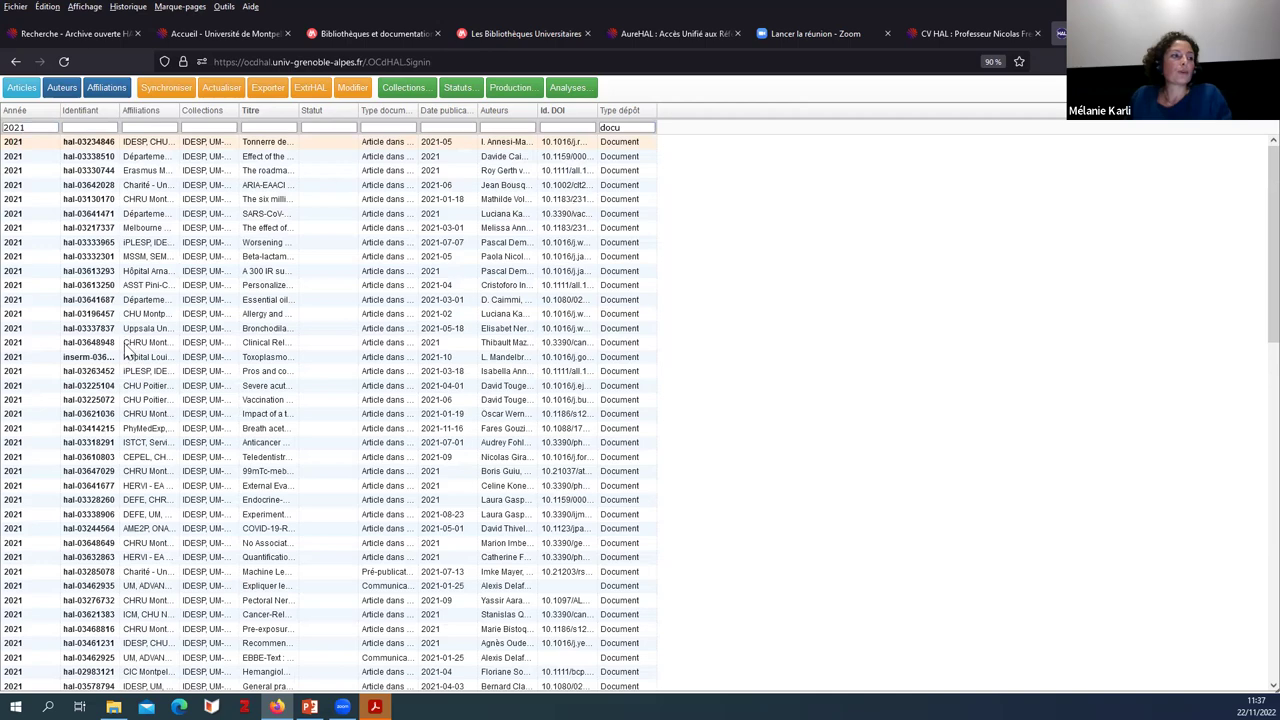
Step: Select all the filtered 2021 publications and export the selection as a CSV file
{"action": "scroll", "coordinate": [125, 358], "scroll_direction": "down", "scroll_amount": 10}
{"action": "scroll", "coordinate": [125, 358], "scroll_direction": "down", "scroll_amount": 5}
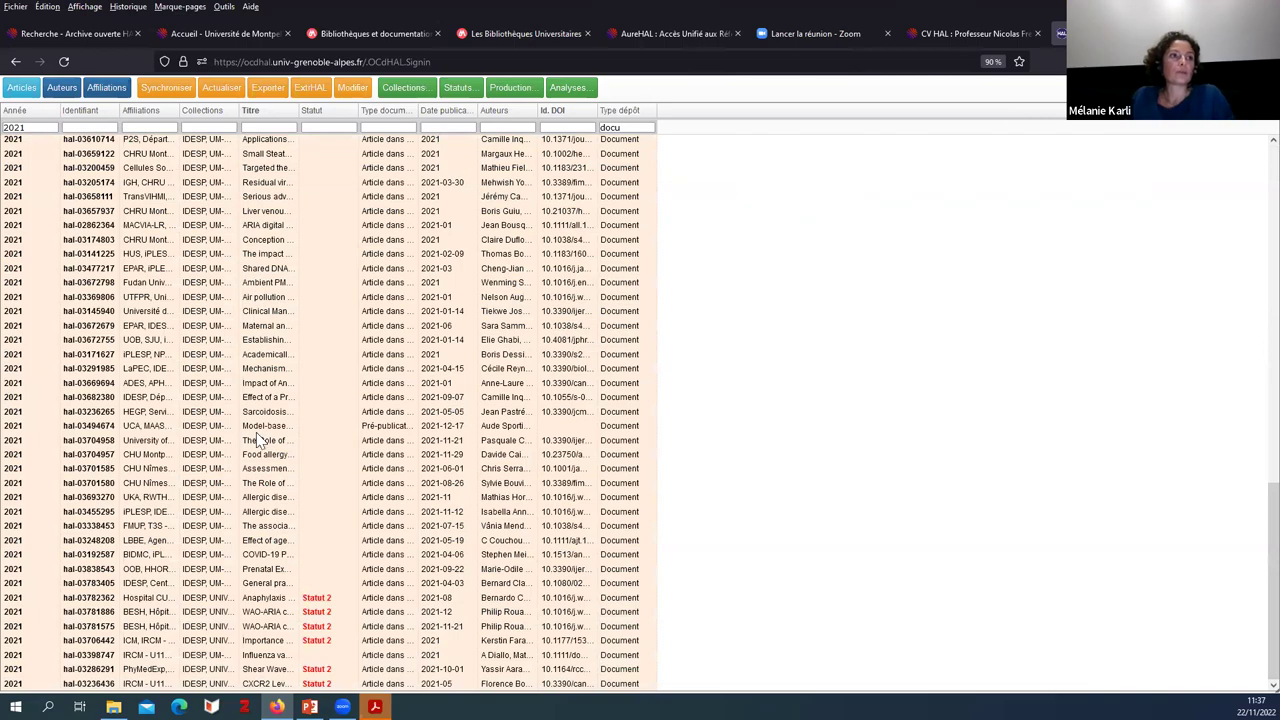
{"action": "scroll", "coordinate": [257, 545], "scroll_direction": "up", "scroll_amount": 5}
{"action": "scroll", "coordinate": [255, 558], "scroll_direction": "up", "scroll_amount": 5}
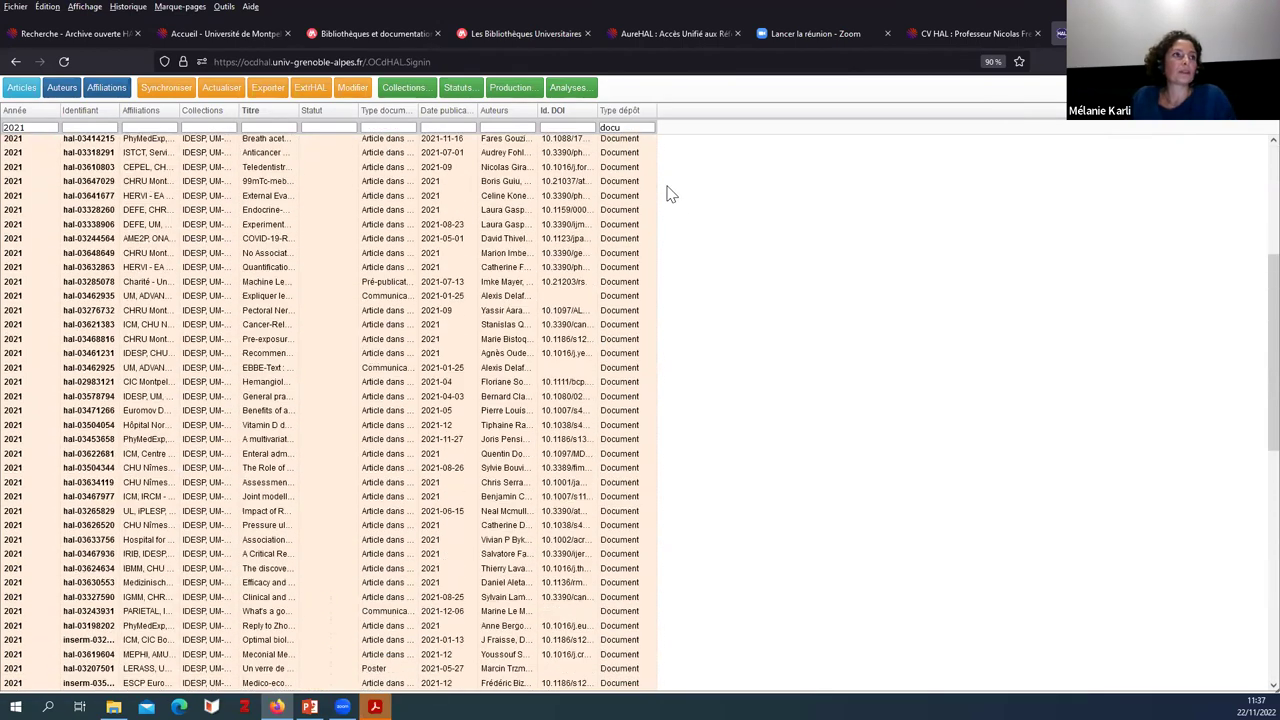
{"action": "scroll", "coordinate": [217, 472], "scroll_direction": "up", "scroll_amount": 5}
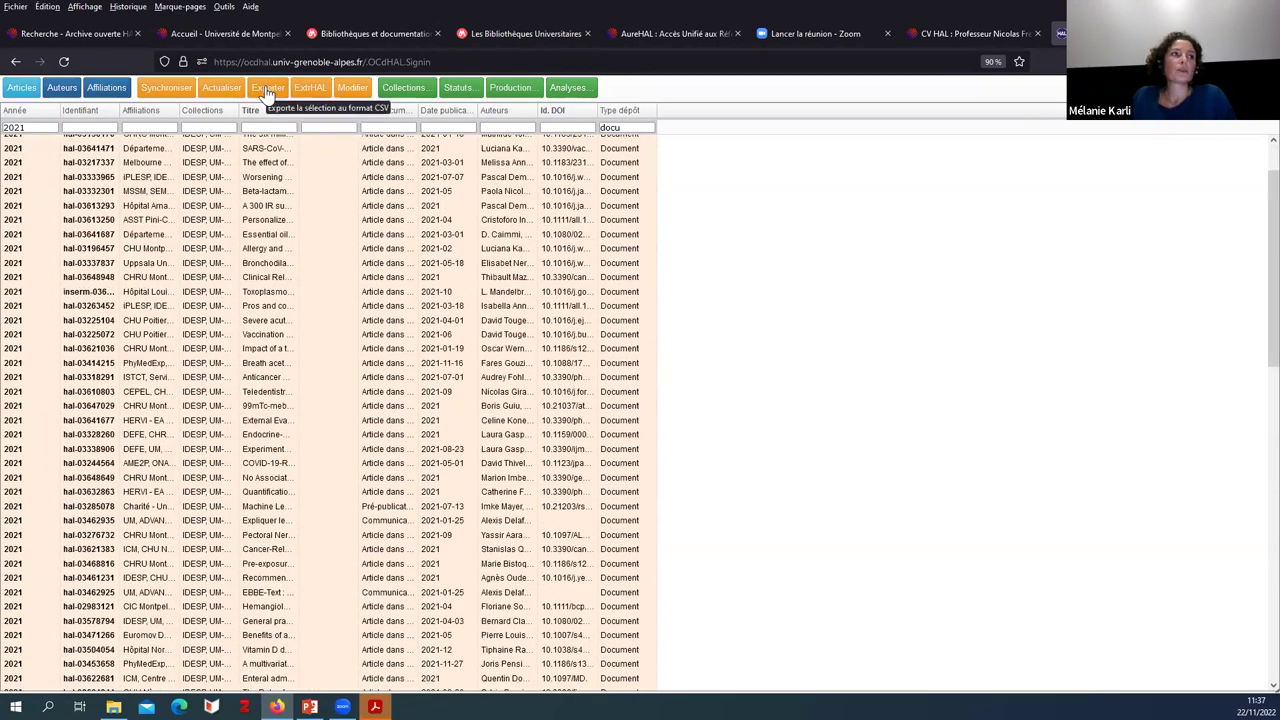
{"action": "left_click", "coordinate": [267, 92]}
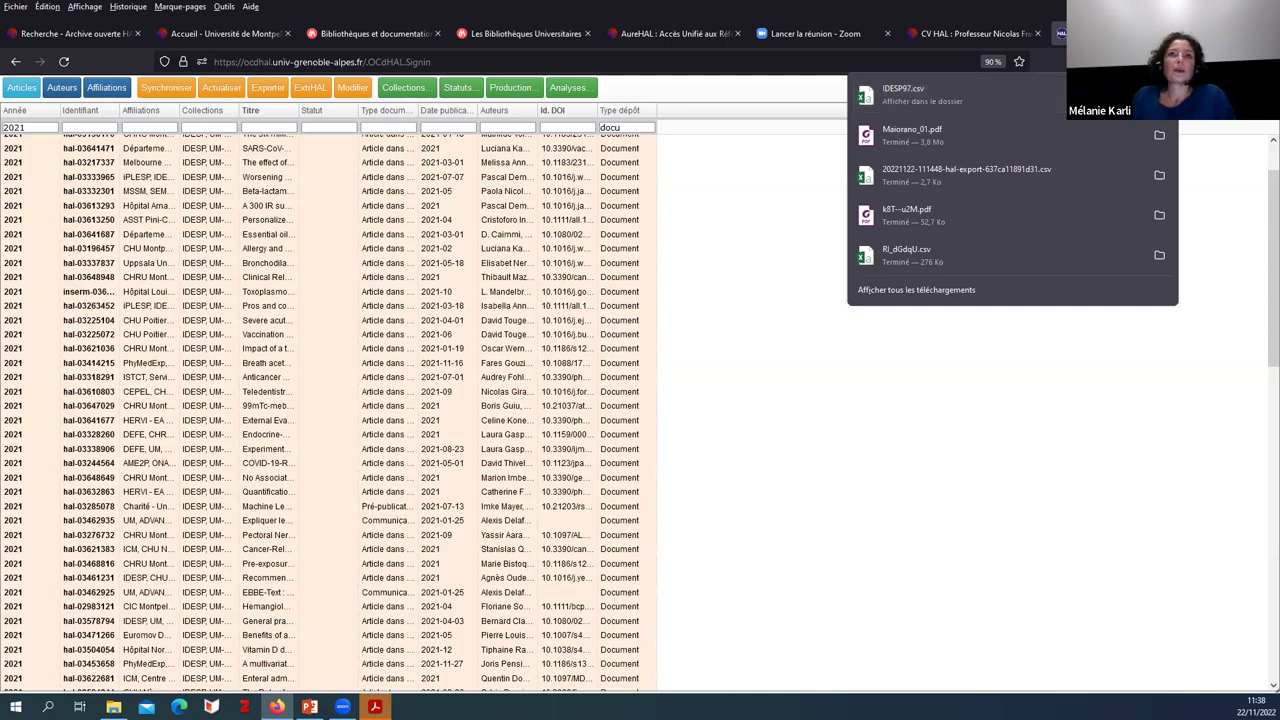
{"action": "left_click", "coordinate": [694, 100]}
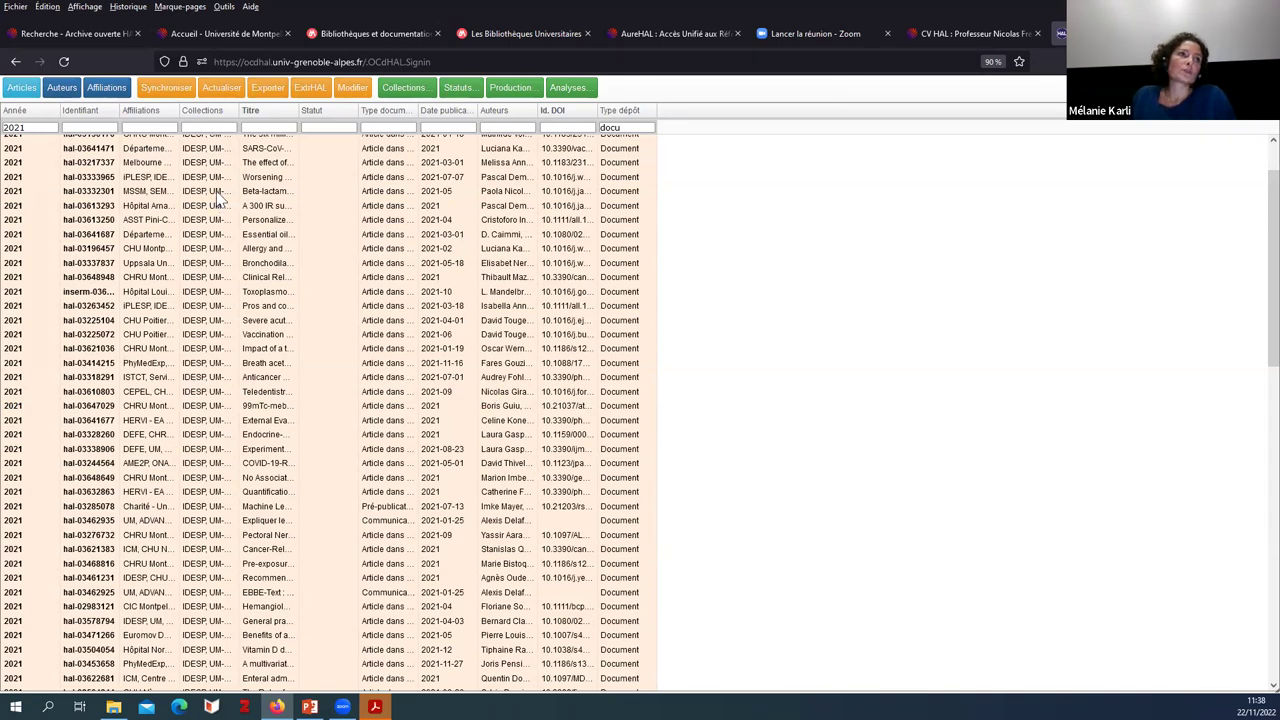
Step: Open the authors view of the IDESP collection in OCdHAL
{"action": "left_click", "coordinate": [61, 90]}
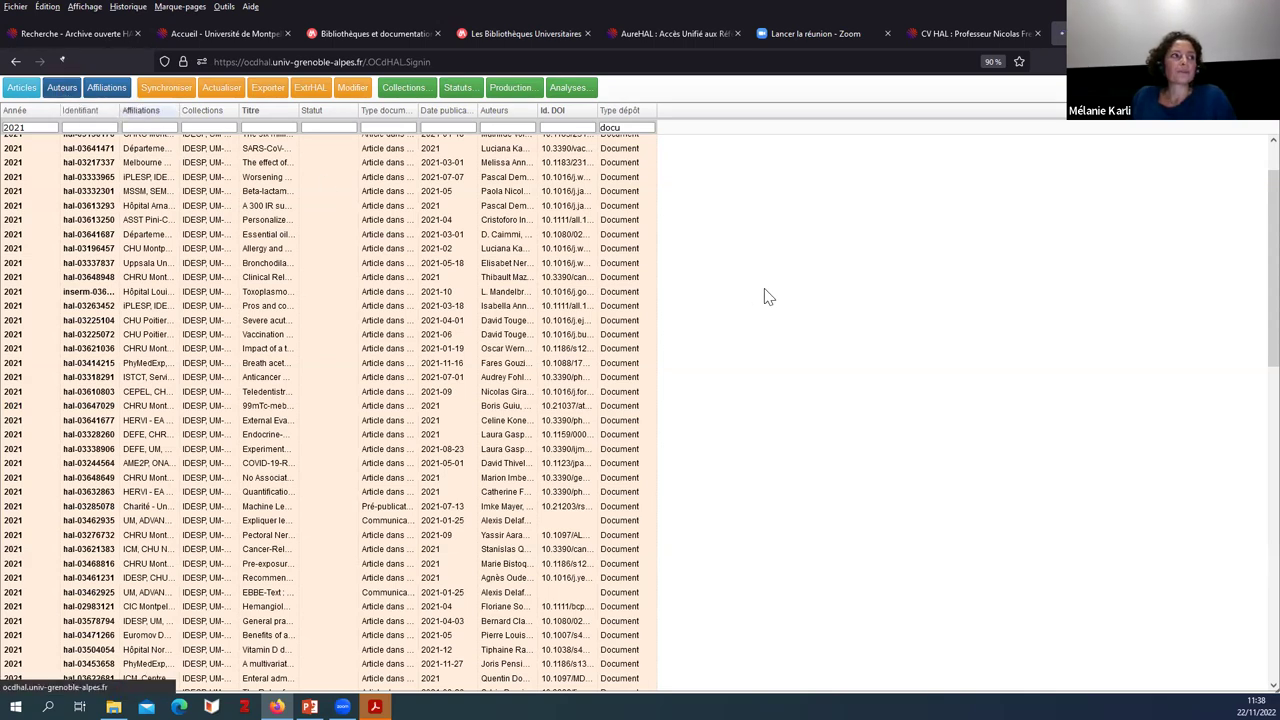
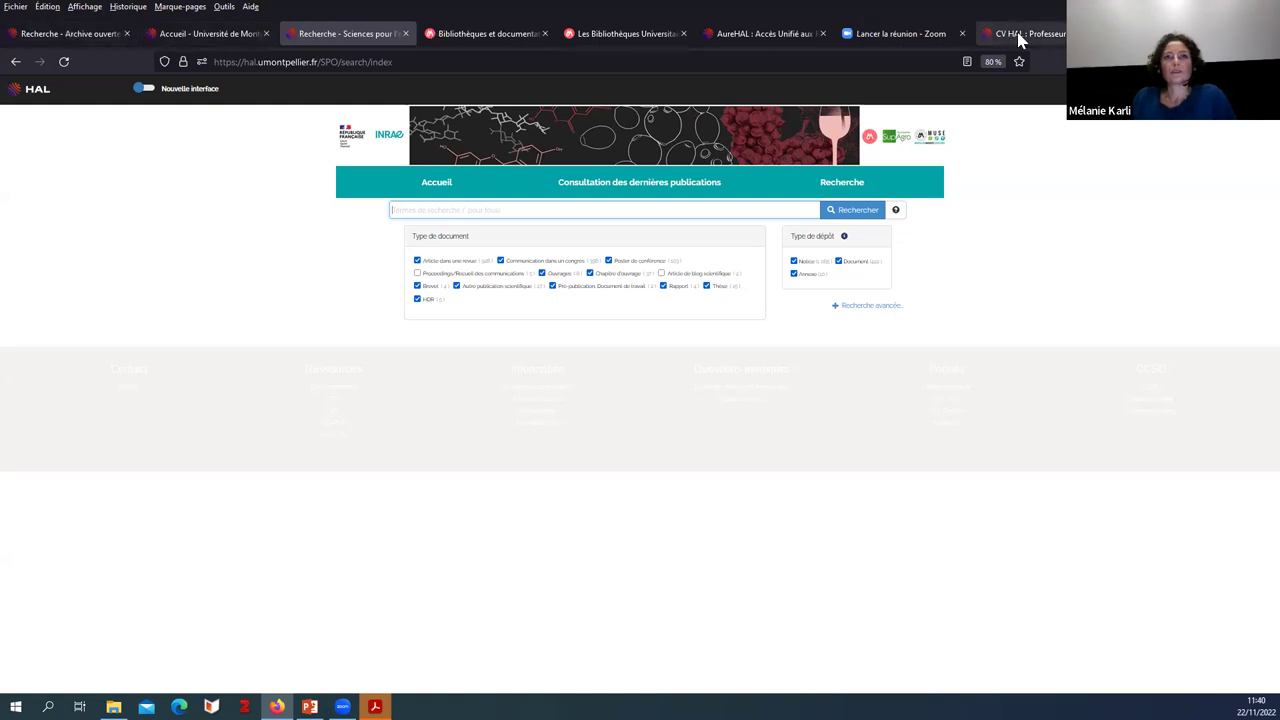
{"action": "left_click", "coordinate": [1110, 33]}
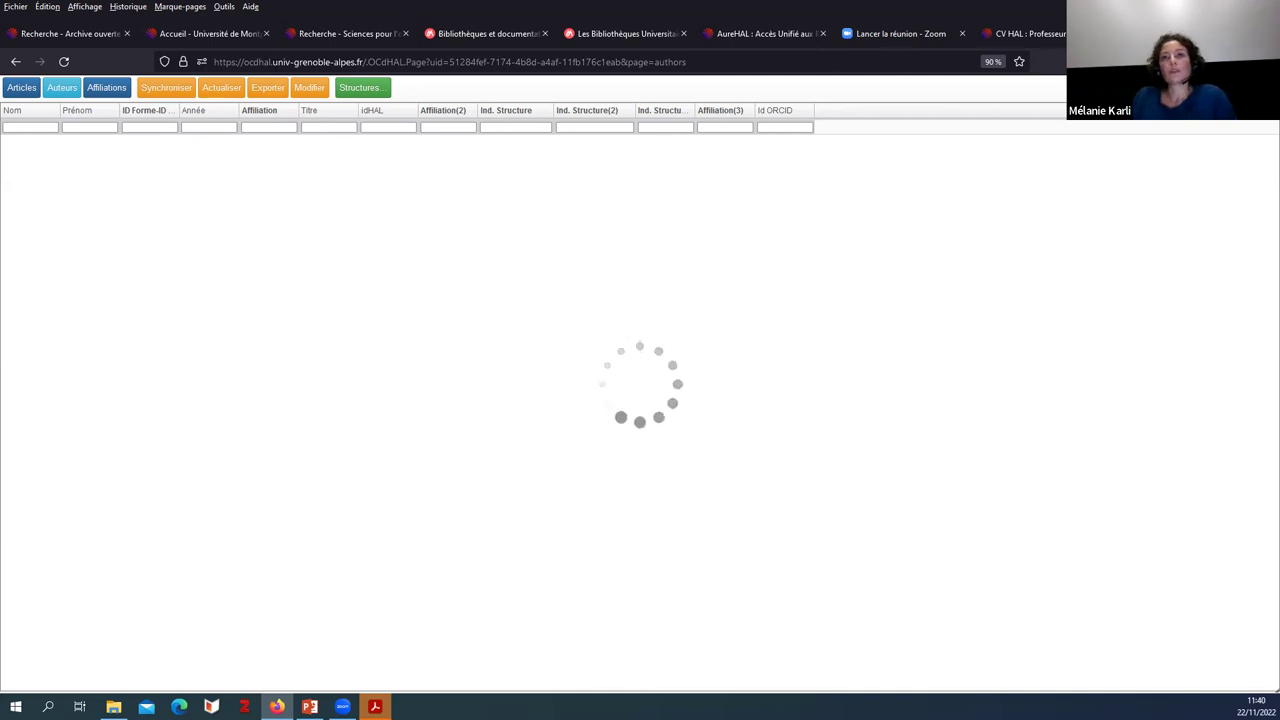
{"action": "key", "text": "ctrl+w"}
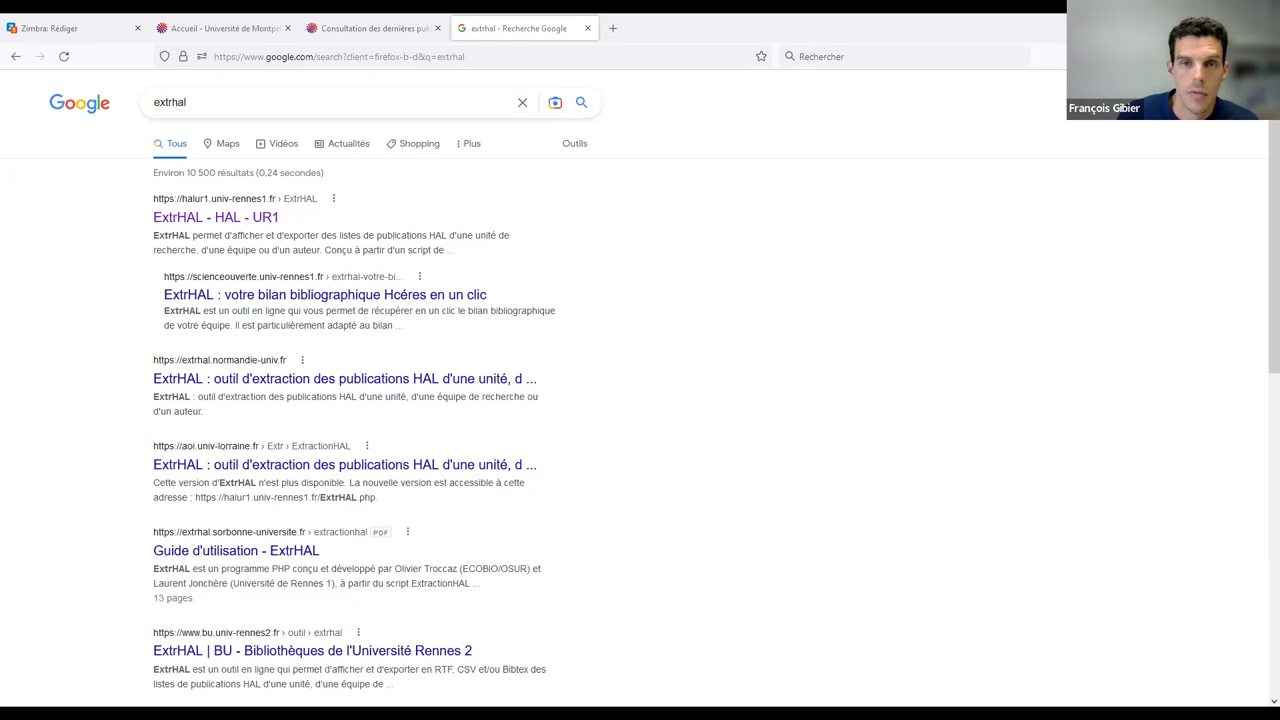
Step: Open the ExtrHAL - HAL - UR1 search result and examine its collection, structure and author parameters
{"action": "left_click", "coordinate": [213, 219]}
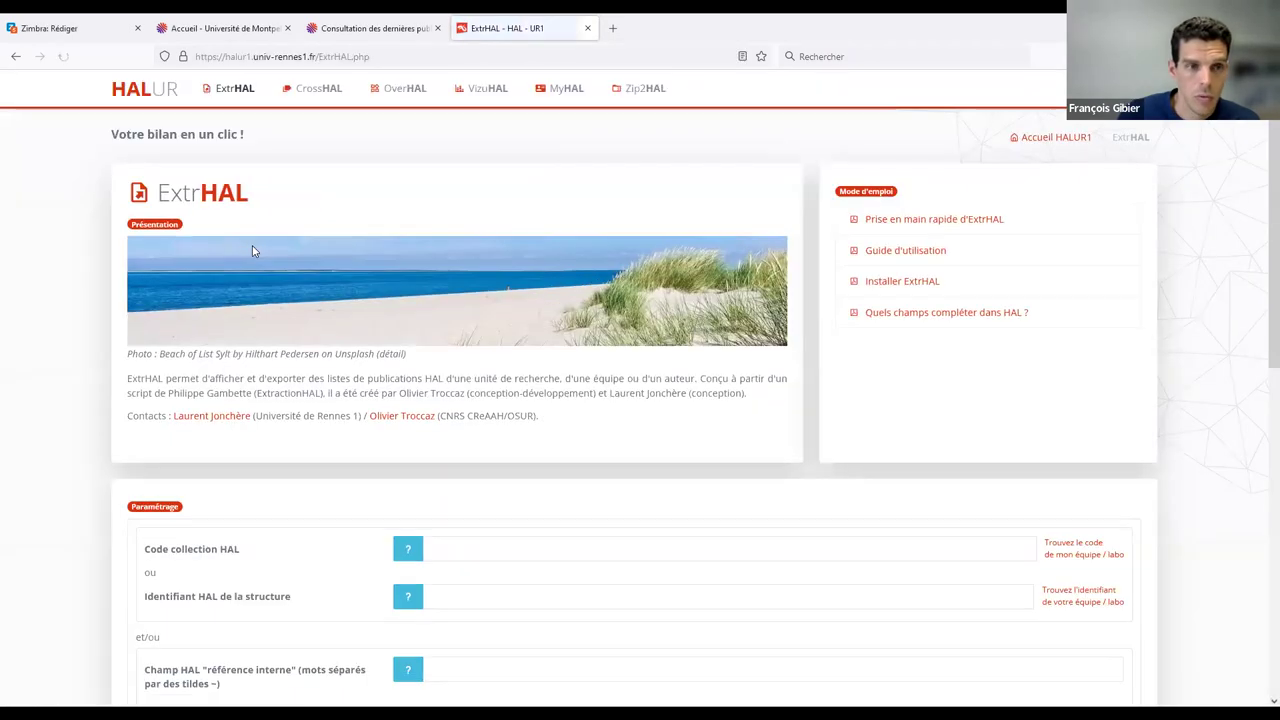
{"action": "scroll", "coordinate": [70, 415], "scroll_direction": "down", "scroll_amount": 3}
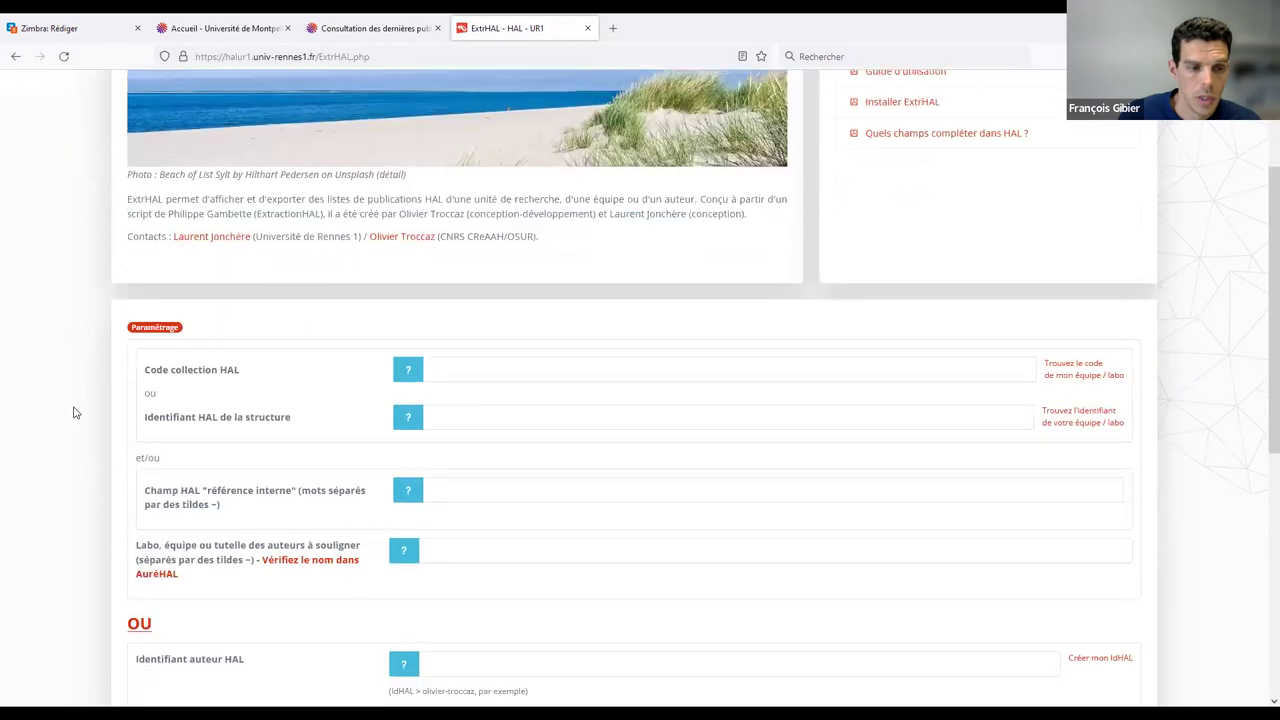
{"action": "left_click", "coordinate": [466, 281]}
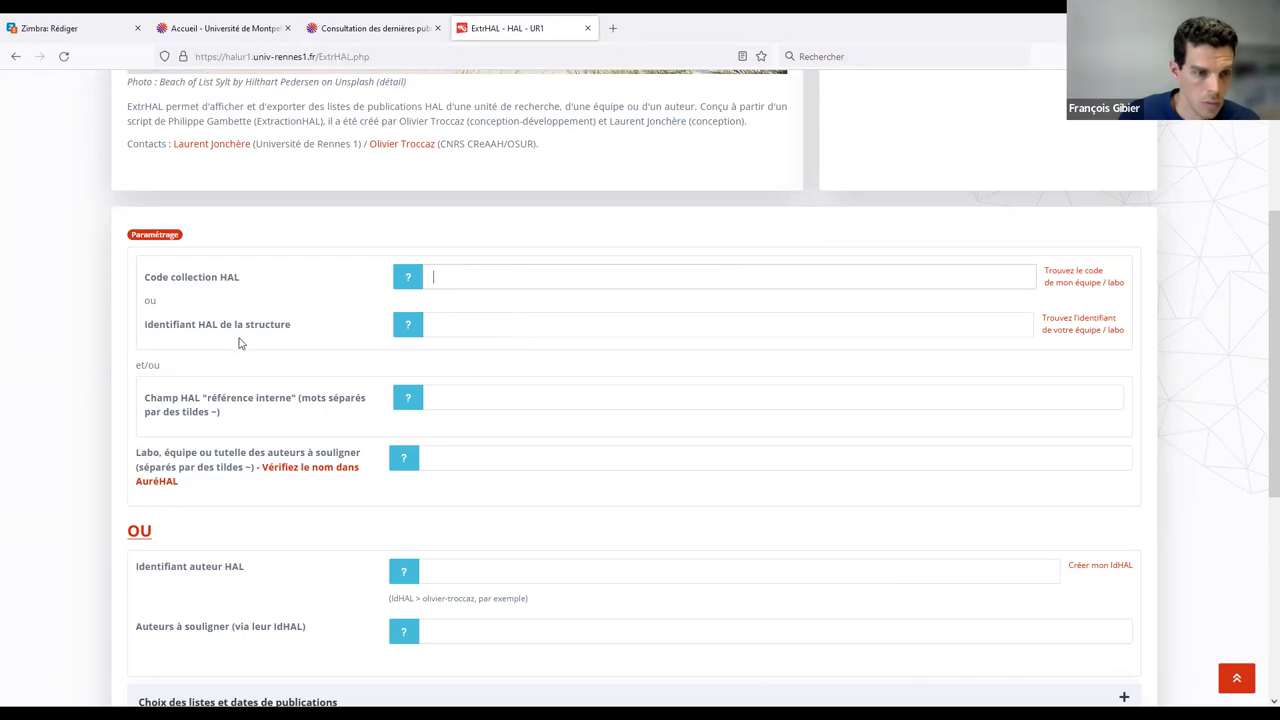
{"action": "scroll", "coordinate": [237, 337], "scroll_direction": "down", "scroll_amount": 2}
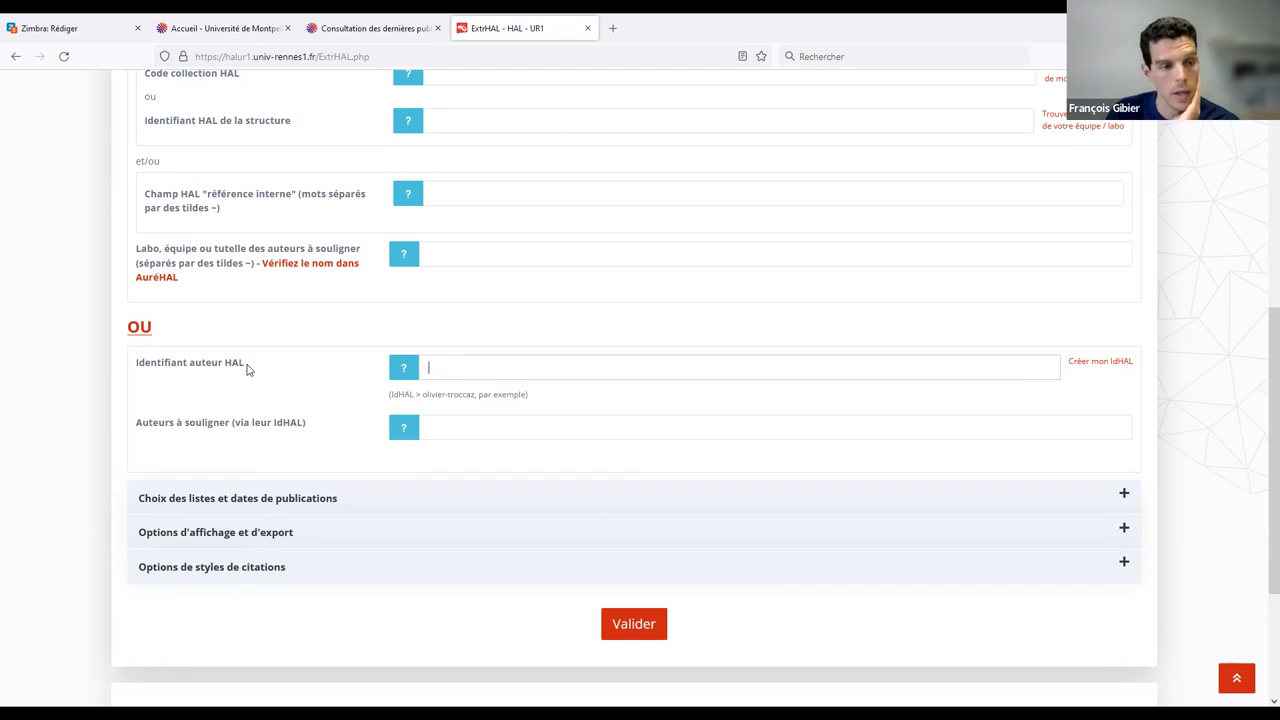
{"action": "scroll", "coordinate": [274, 366], "scroll_direction": "up", "scroll_amount": 2}
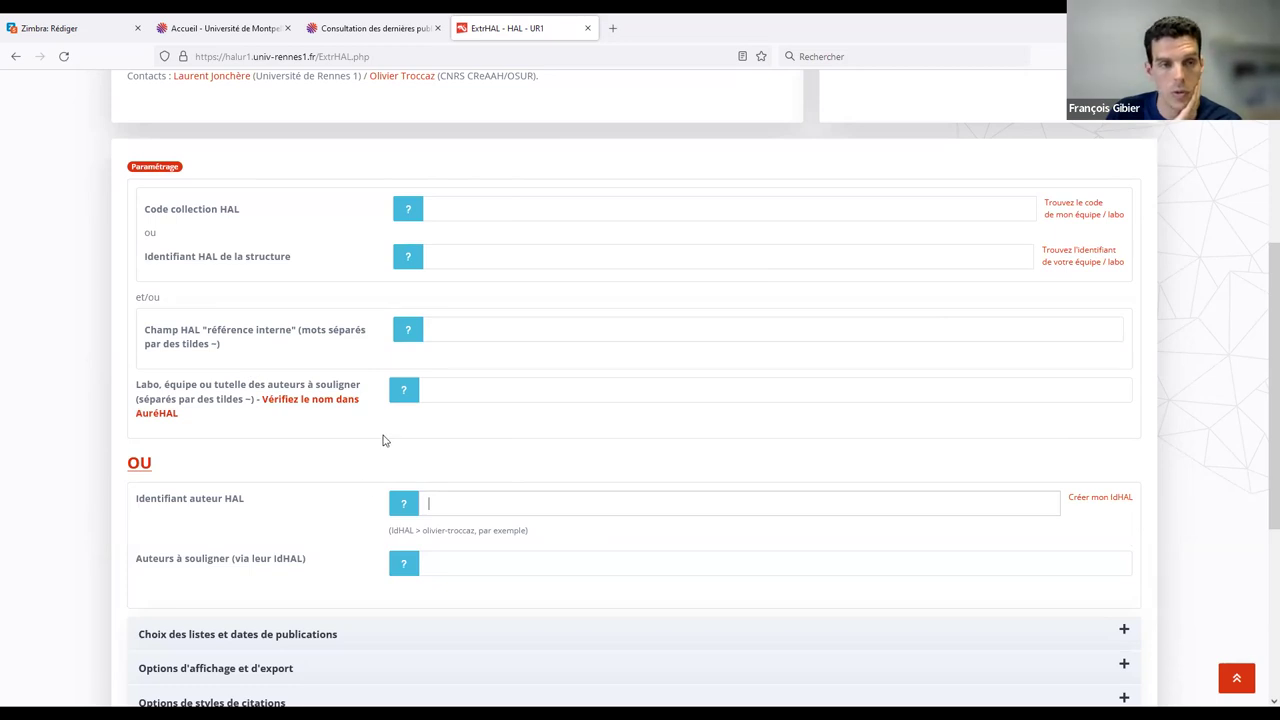
Step: Set the Code collection HAL to 693 in ExtrHAL and submit the extraction form
{"action": "left_click", "coordinate": [460, 209]}
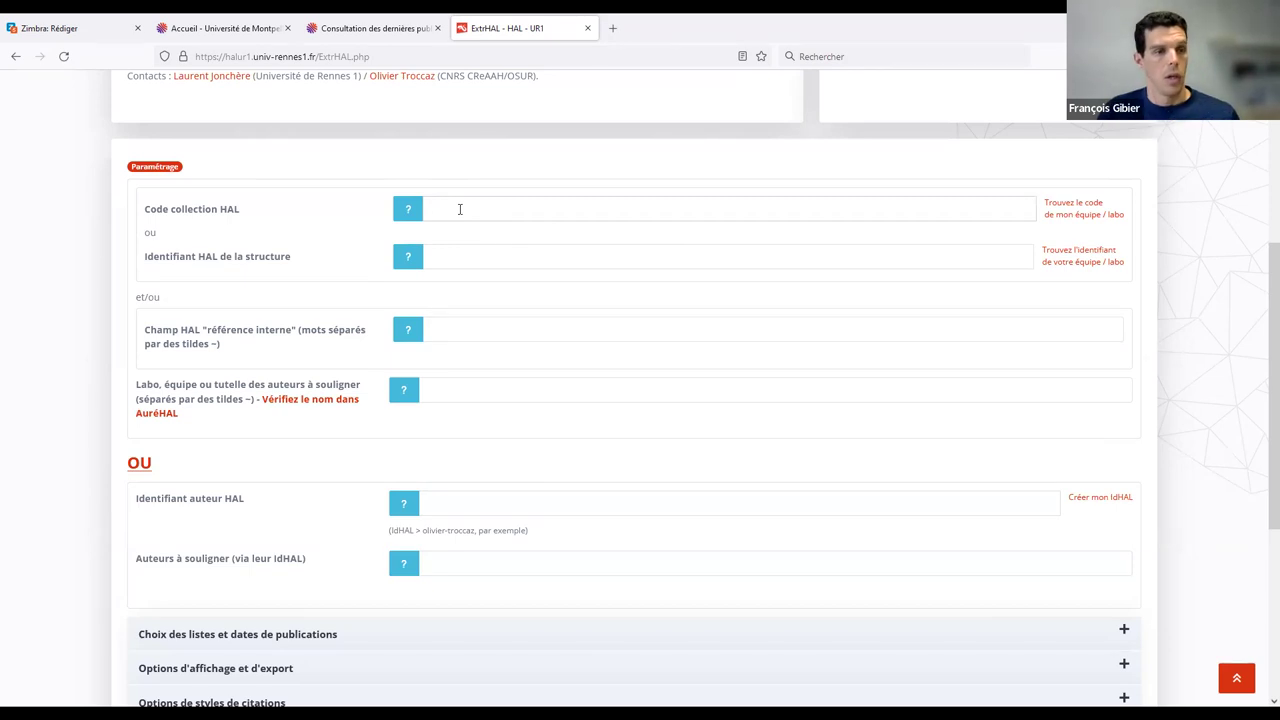
{"action": "type", "text": "693"}
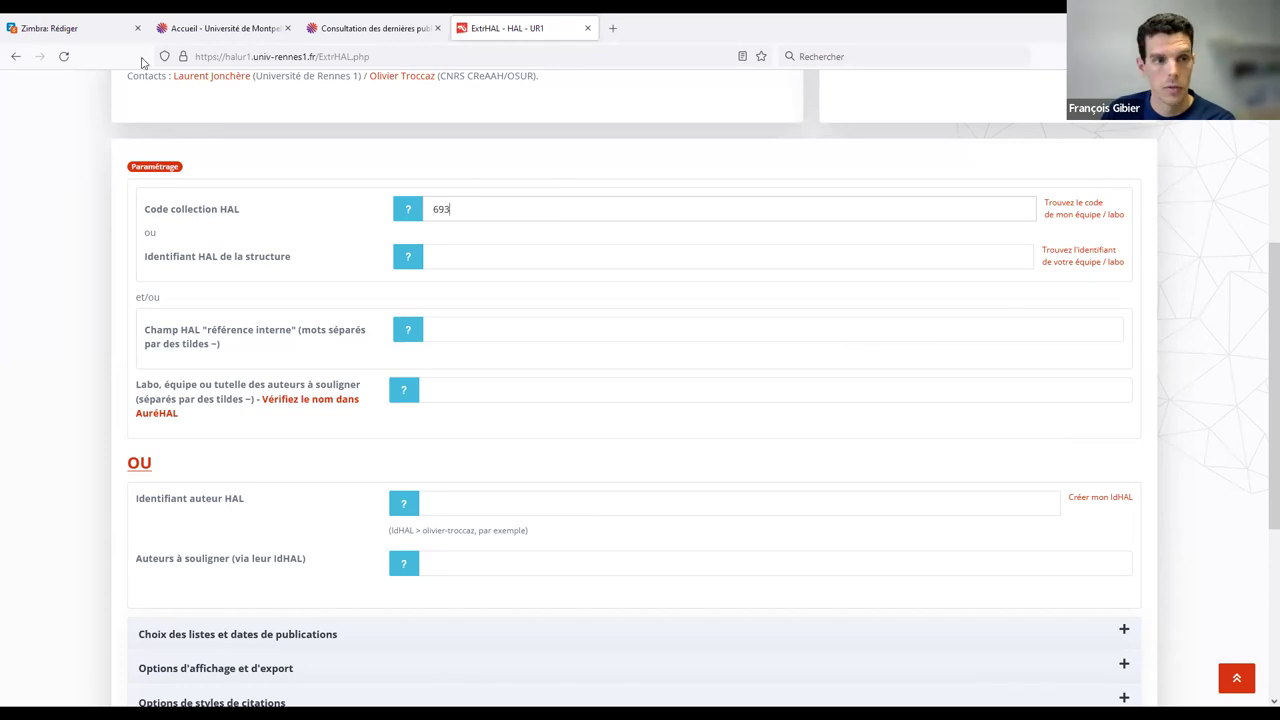
{"action": "scroll", "coordinate": [614, 414], "scroll_direction": "down", "scroll_amount": 3}
{"action": "left_click", "coordinate": [617, 411]}
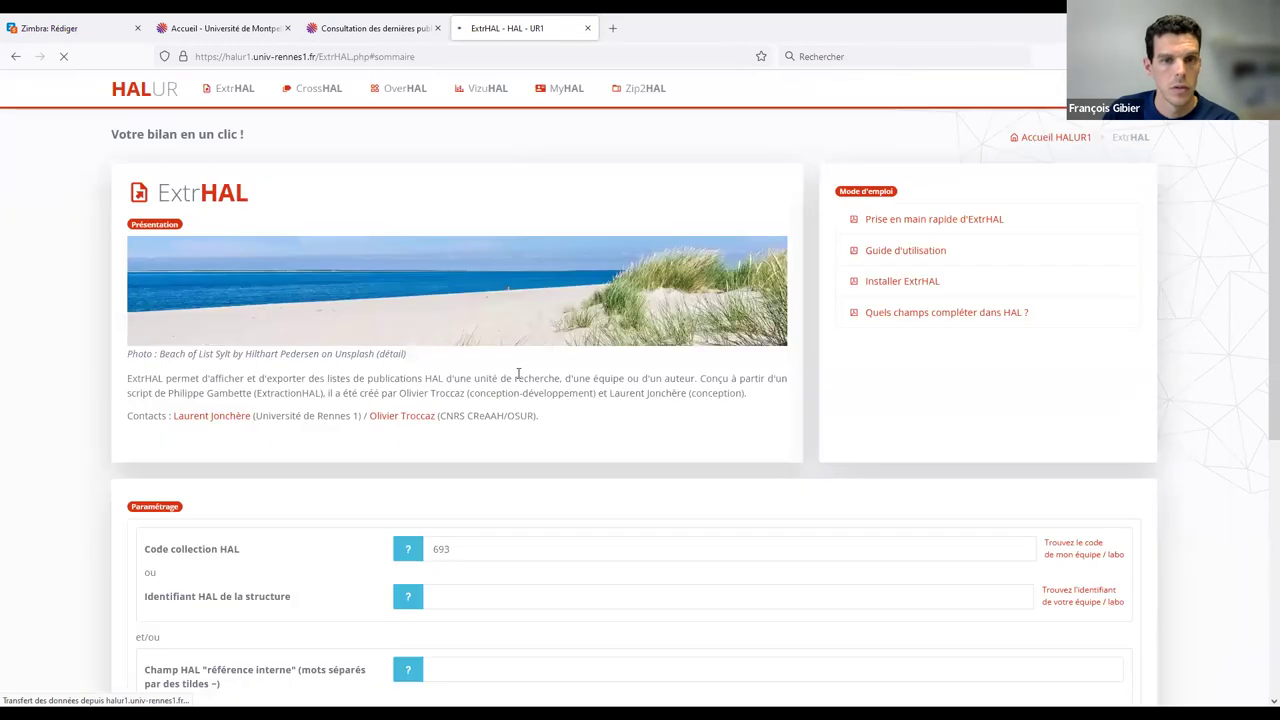
Step: Examine the extraction results and export choices below the ExtrHAL form, and review the submitted collection and structure parameters
{"action": "scroll", "coordinate": [518, 371], "scroll_direction": "down", "scroll_amount": 3}
{"action": "scroll", "coordinate": [518, 371], "scroll_direction": "down", "scroll_amount": 7}
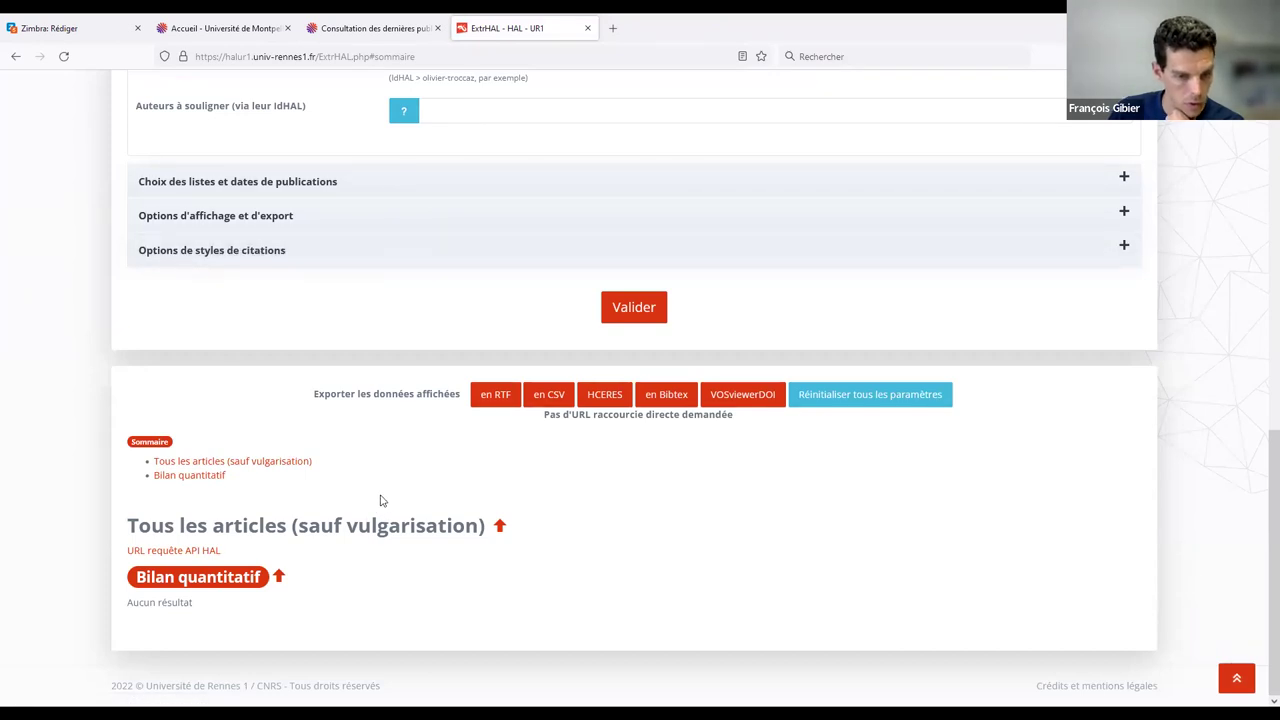
{"action": "scroll", "coordinate": [920, 331], "scroll_direction": "up", "scroll_amount": 4}
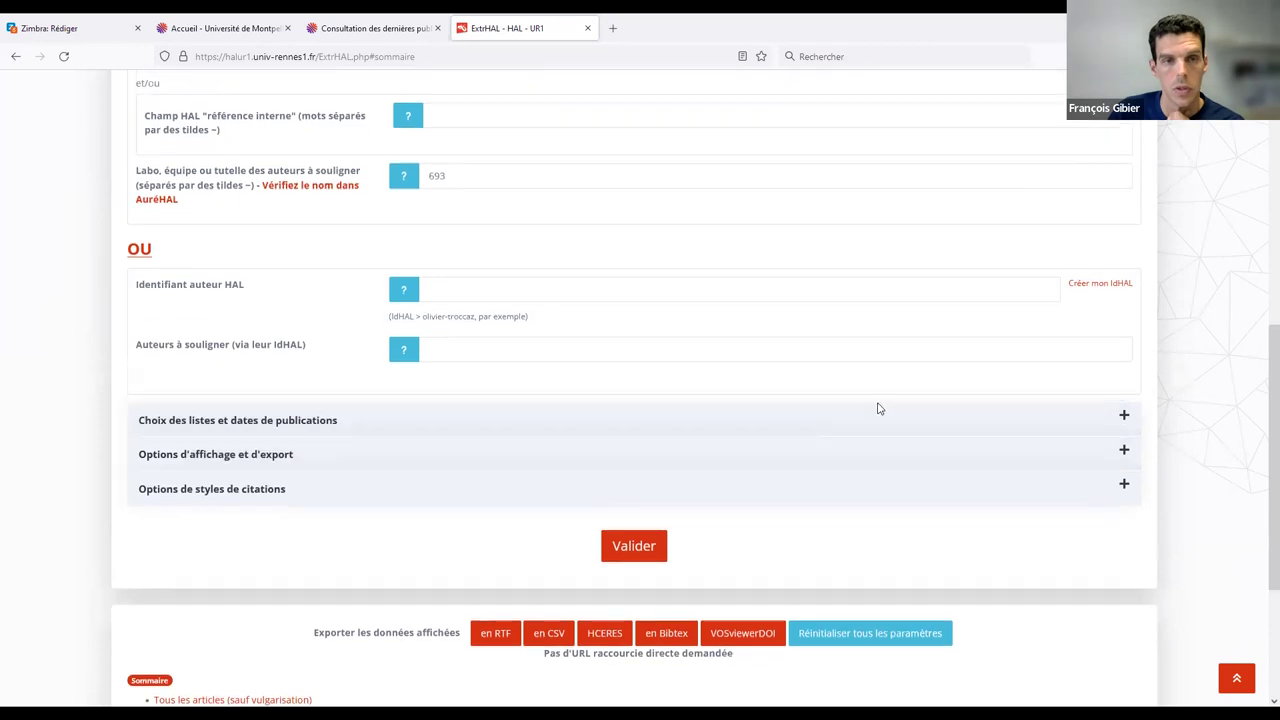
{"action": "scroll", "coordinate": [1018, 505], "scroll_direction": "up", "scroll_amount": 2}
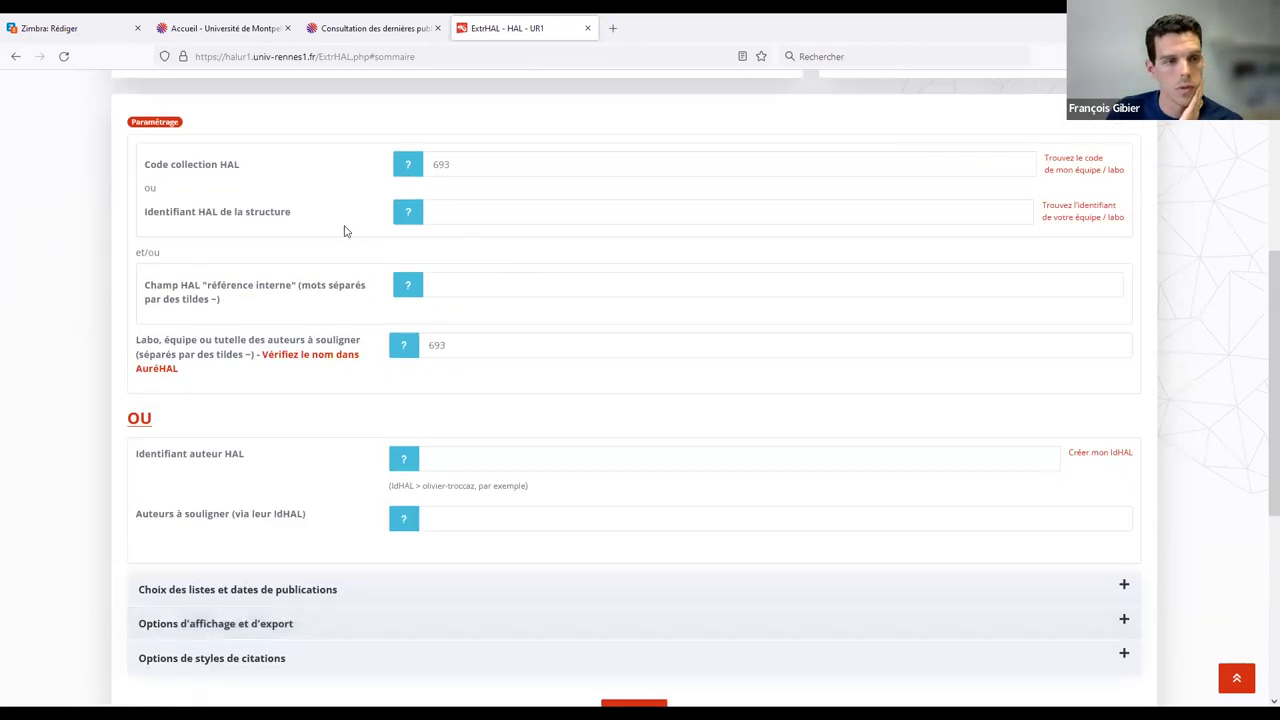
Step: Expand the publication list and date choices in ExtrHAL and examine the period, deposit date and publication type settings
{"action": "scroll", "coordinate": [466, 391], "scroll_direction": "down", "scroll_amount": 3}
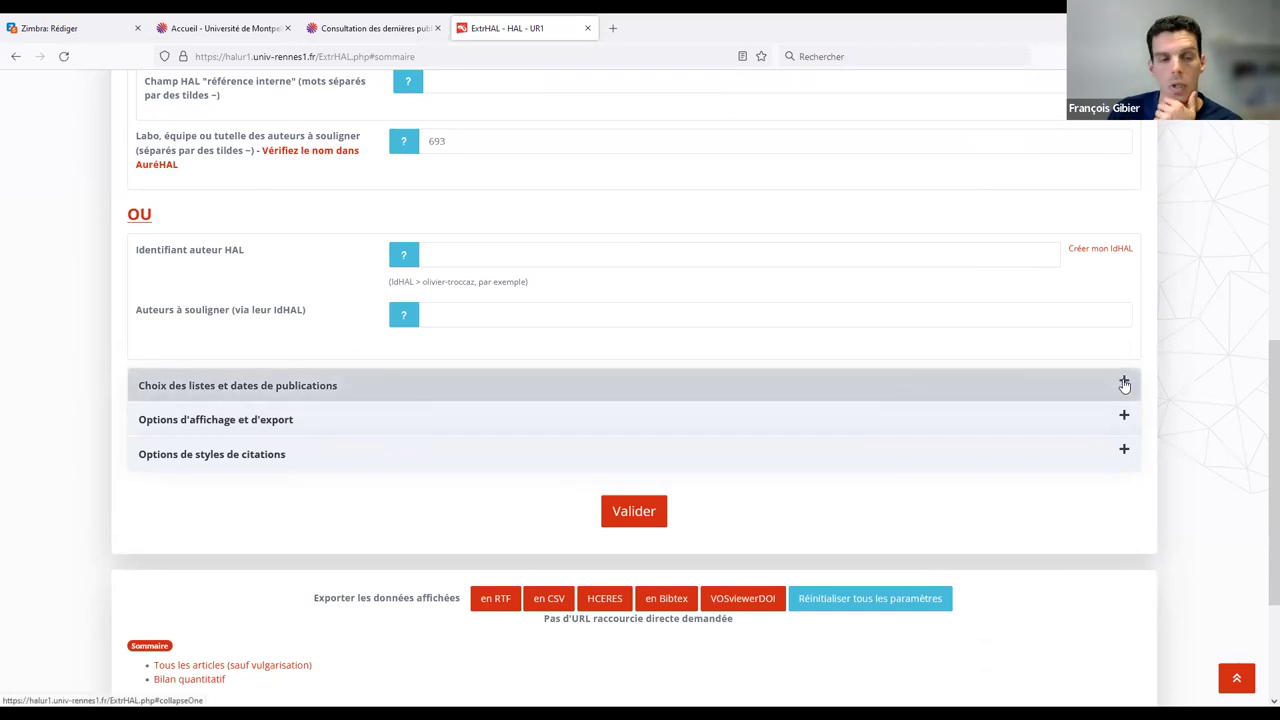
{"action": "left_click", "coordinate": [1124, 384]}
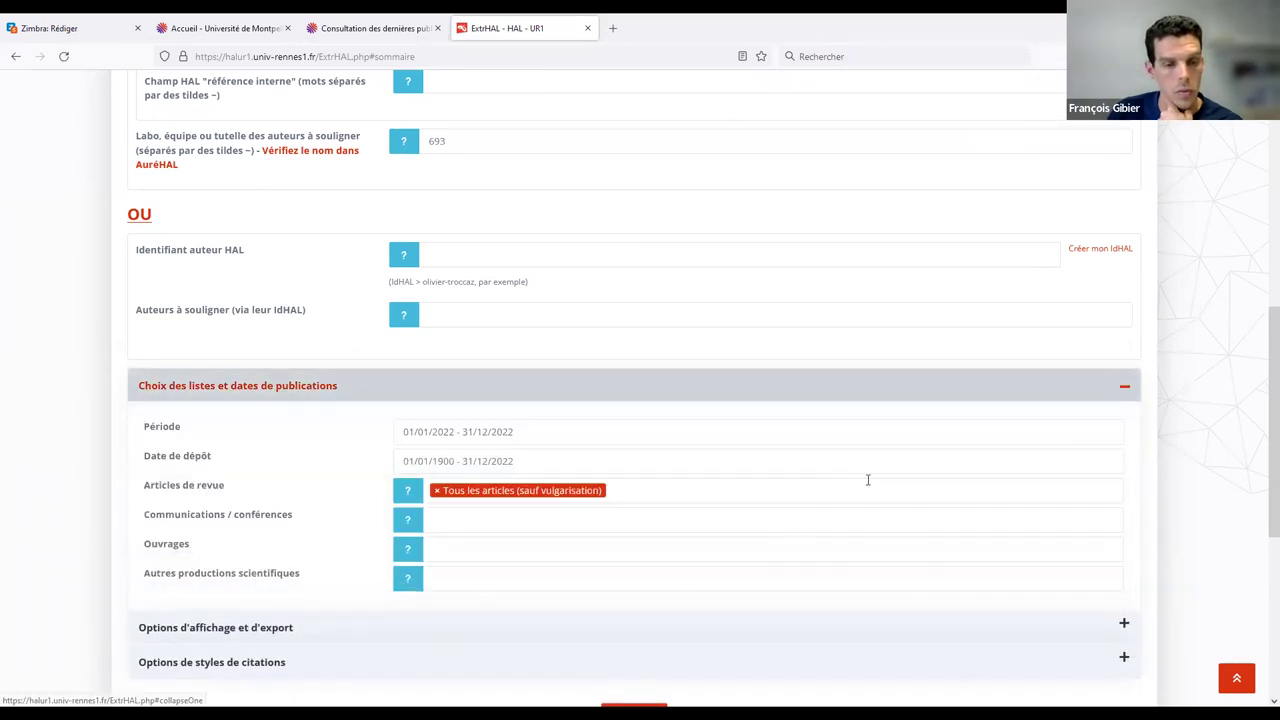
{"action": "scroll", "coordinate": [700, 400], "scroll_direction": "down", "scroll_amount": 2}
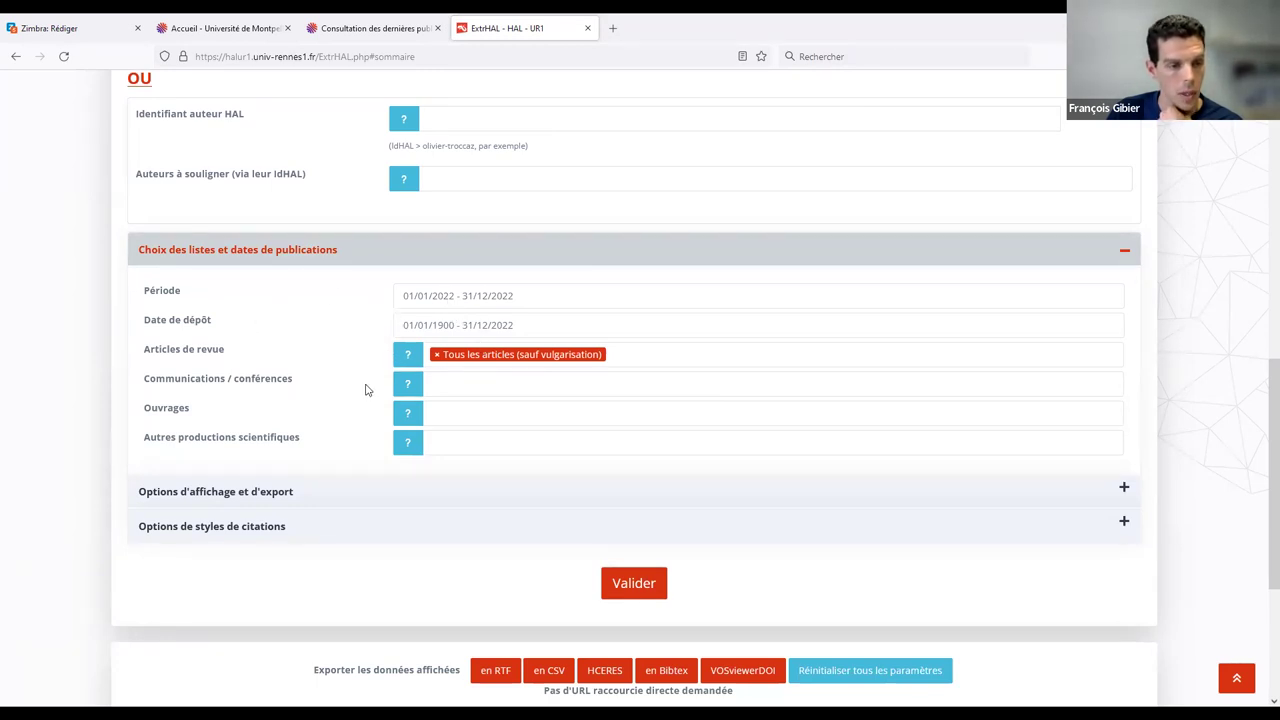
Step: Expand the display and export options in ExtrHAL and examine the numbering, author, link, title and CSV delimiter settings
{"action": "left_click", "coordinate": [1124, 490]}
{"action": "scroll", "coordinate": [900, 460], "scroll_direction": "down", "scroll_amount": 2}
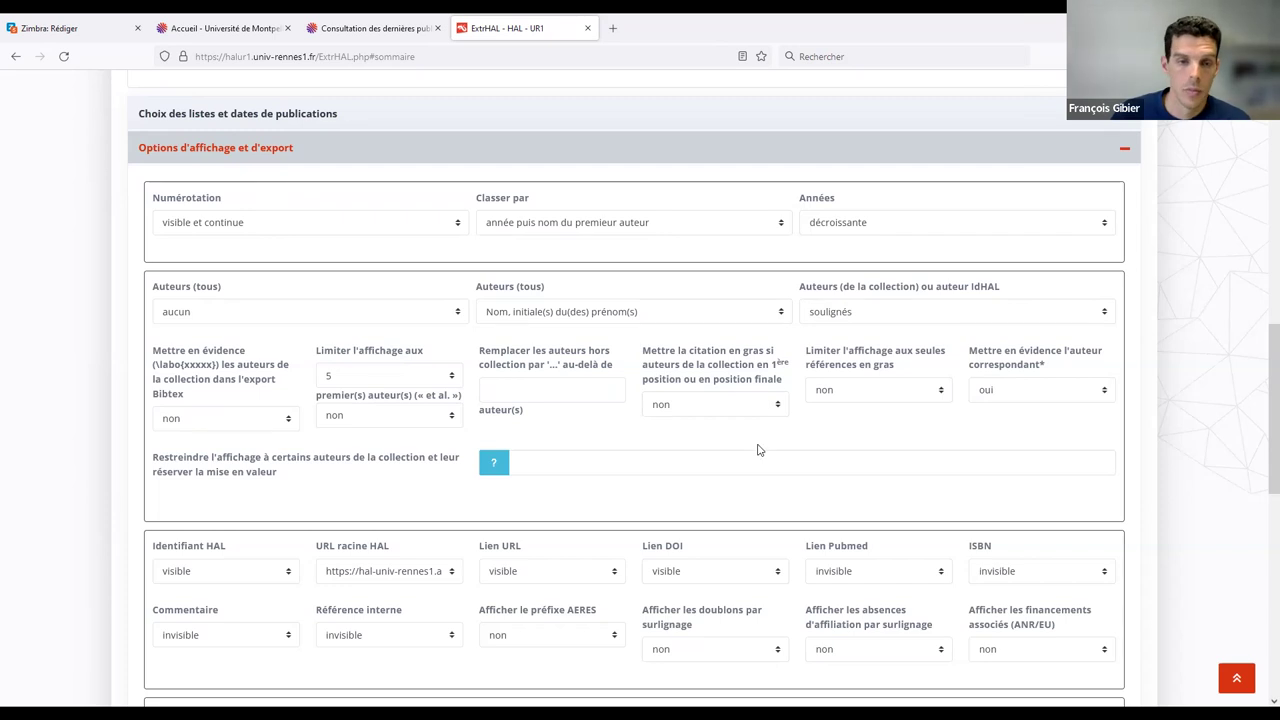
{"action": "scroll", "coordinate": [732, 461], "scroll_direction": "down", "scroll_amount": 2}
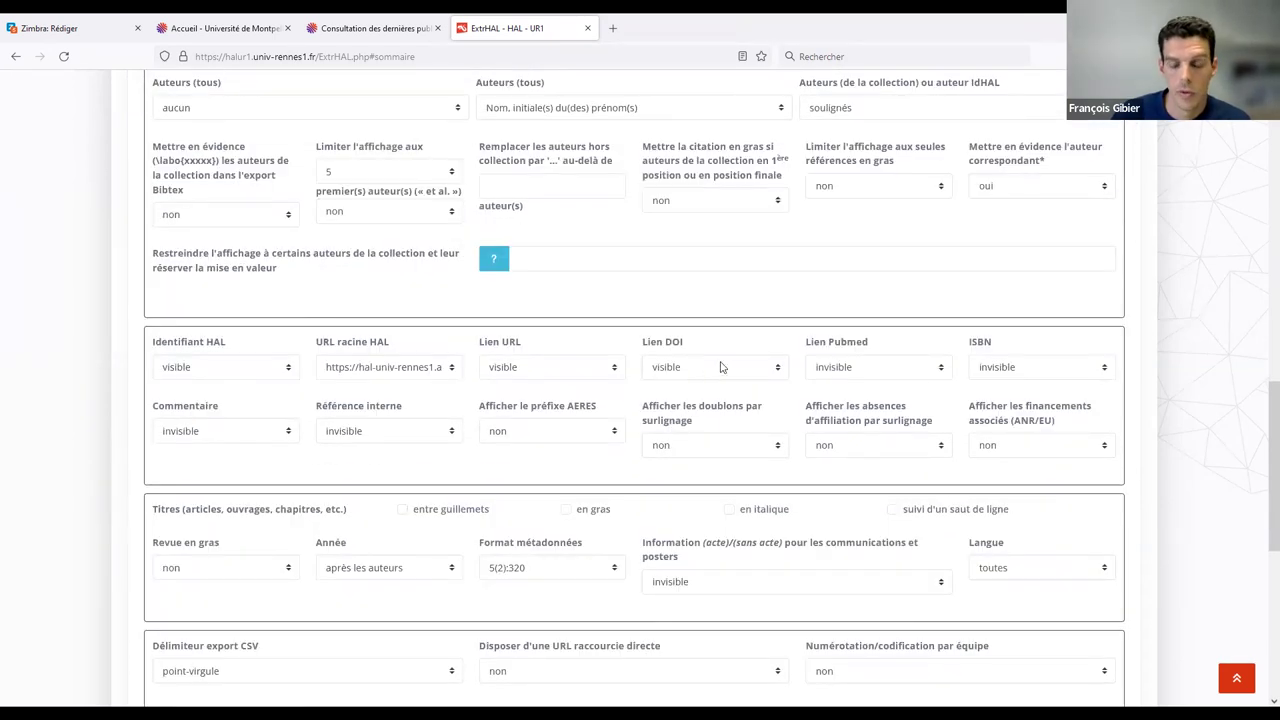
{"action": "scroll", "coordinate": [720, 367], "scroll_direction": "down", "scroll_amount": 2}
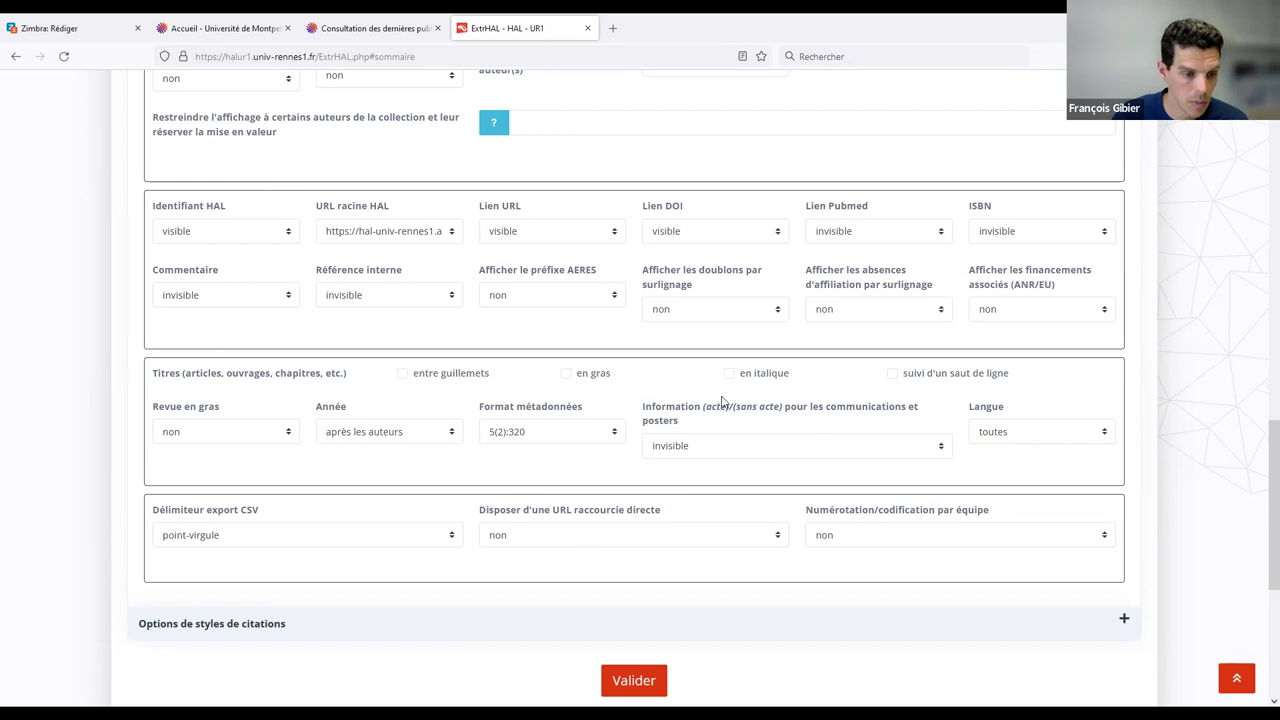
{"action": "scroll", "coordinate": [748, 392], "scroll_direction": "up", "scroll_amount": 3}
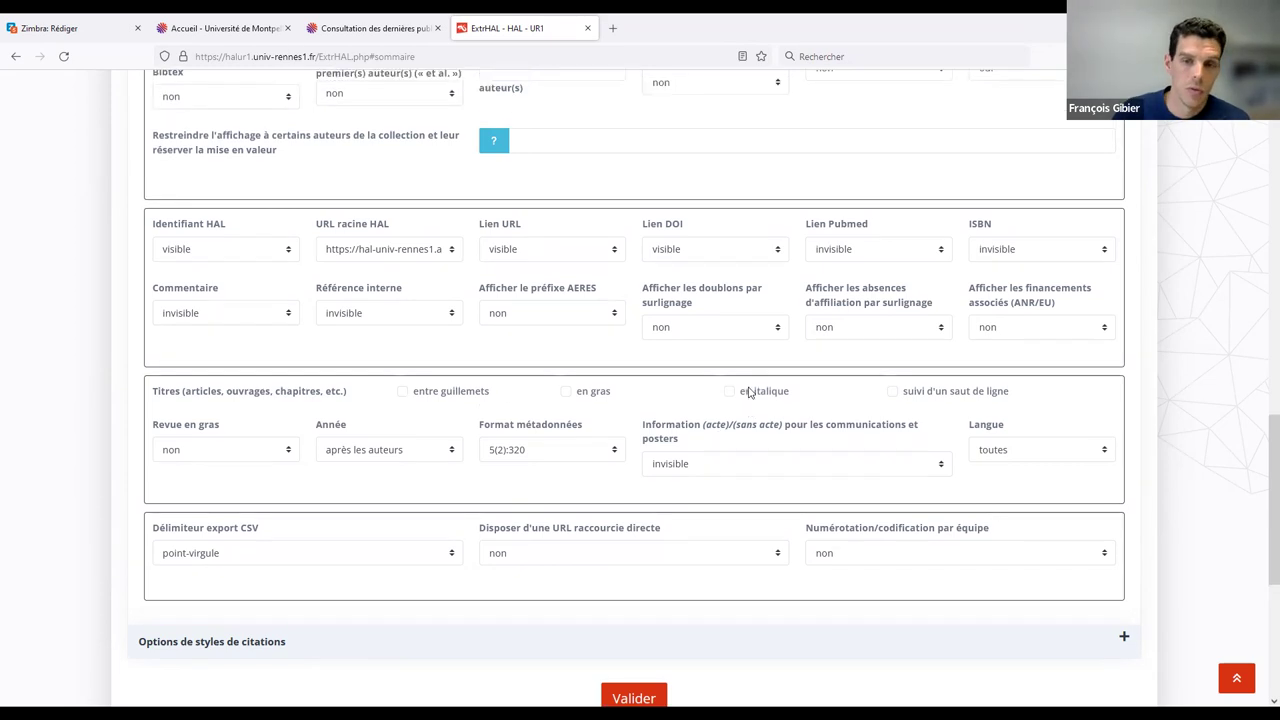
{"action": "scroll", "coordinate": [748, 392], "scroll_direction": "up", "scroll_amount": 5}
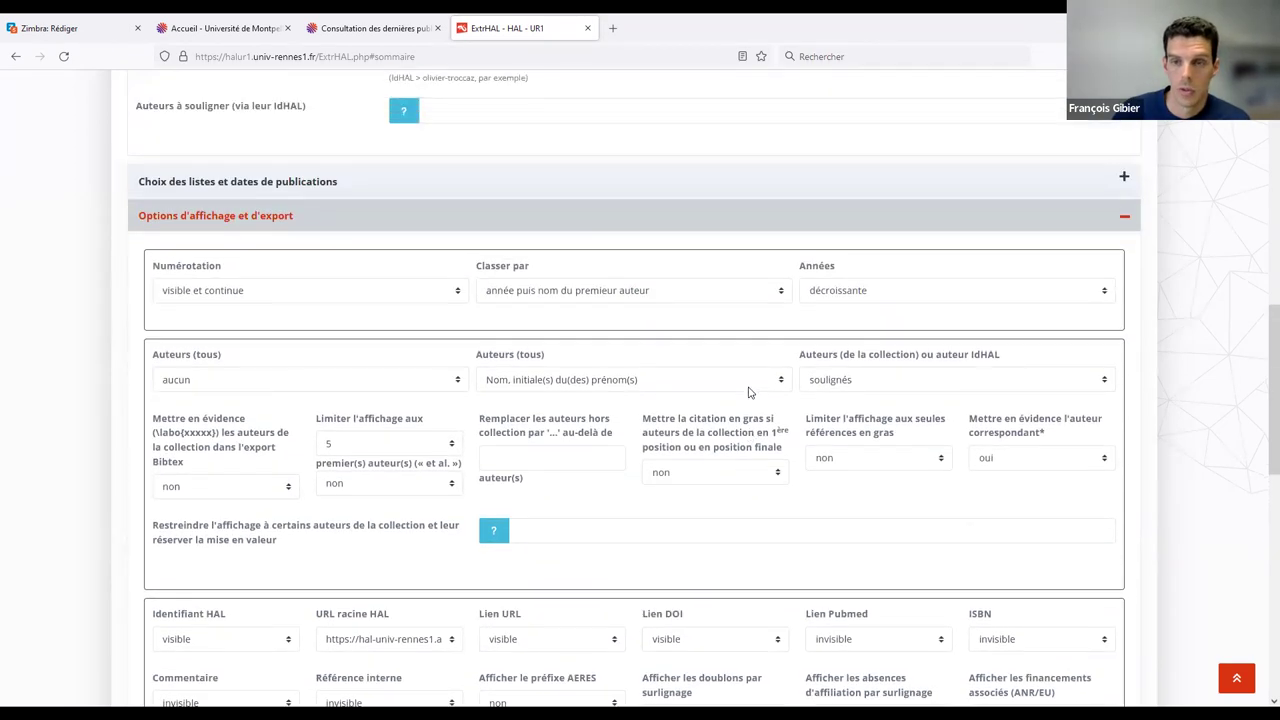
{"action": "scroll", "coordinate": [748, 392], "scroll_direction": "up", "scroll_amount": 5}
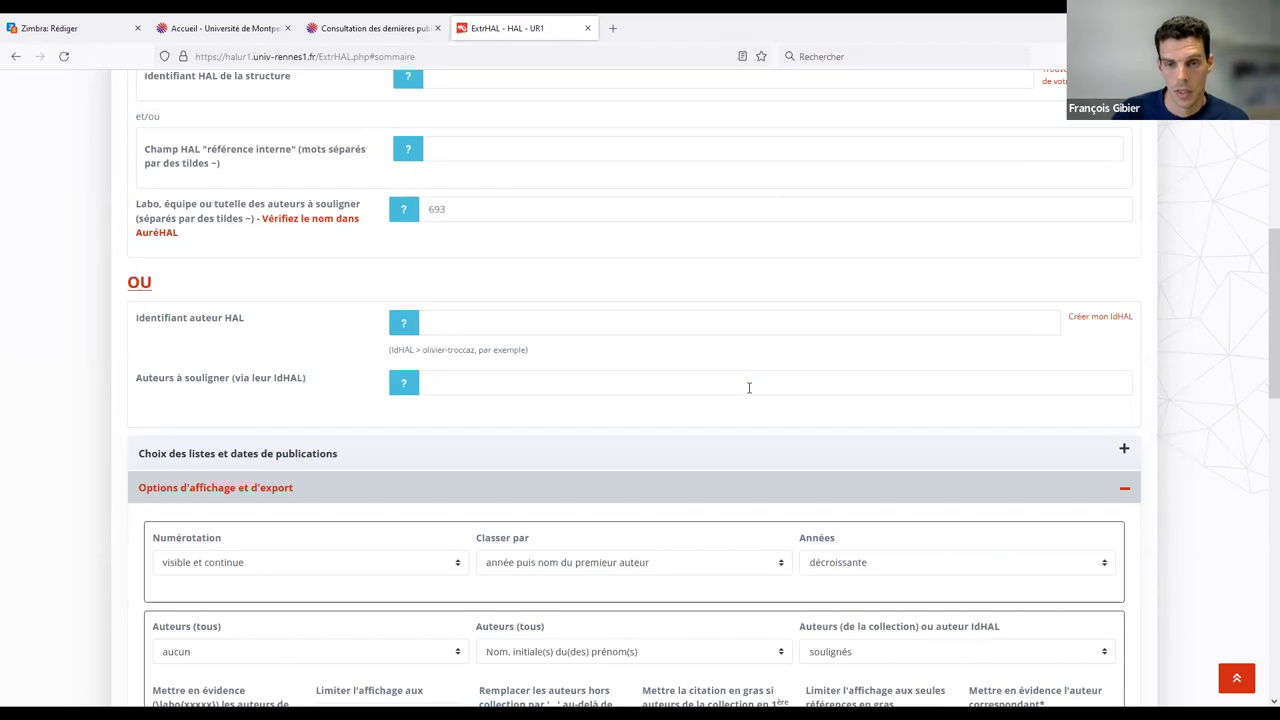
{"action": "scroll", "coordinate": [748, 390], "scroll_direction": "up", "scroll_amount": 3}
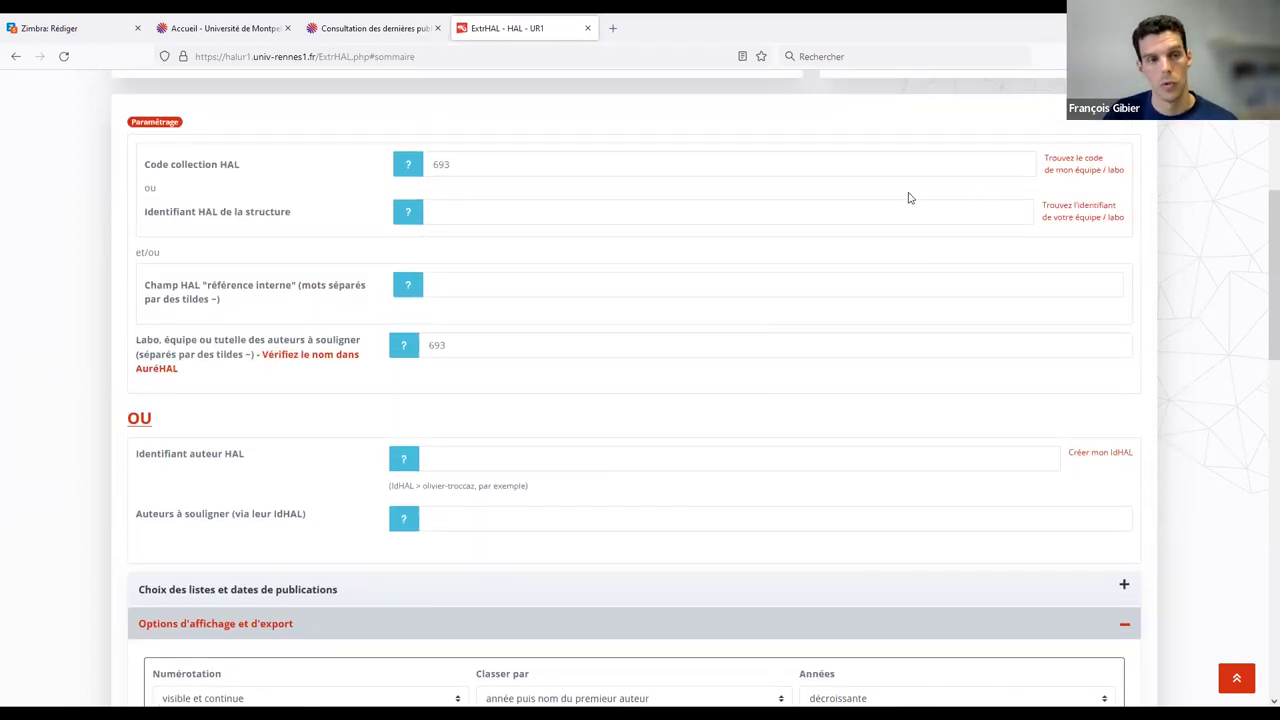
{"action": "scroll", "coordinate": [967, 115], "scroll_direction": "up", "scroll_amount": 8}
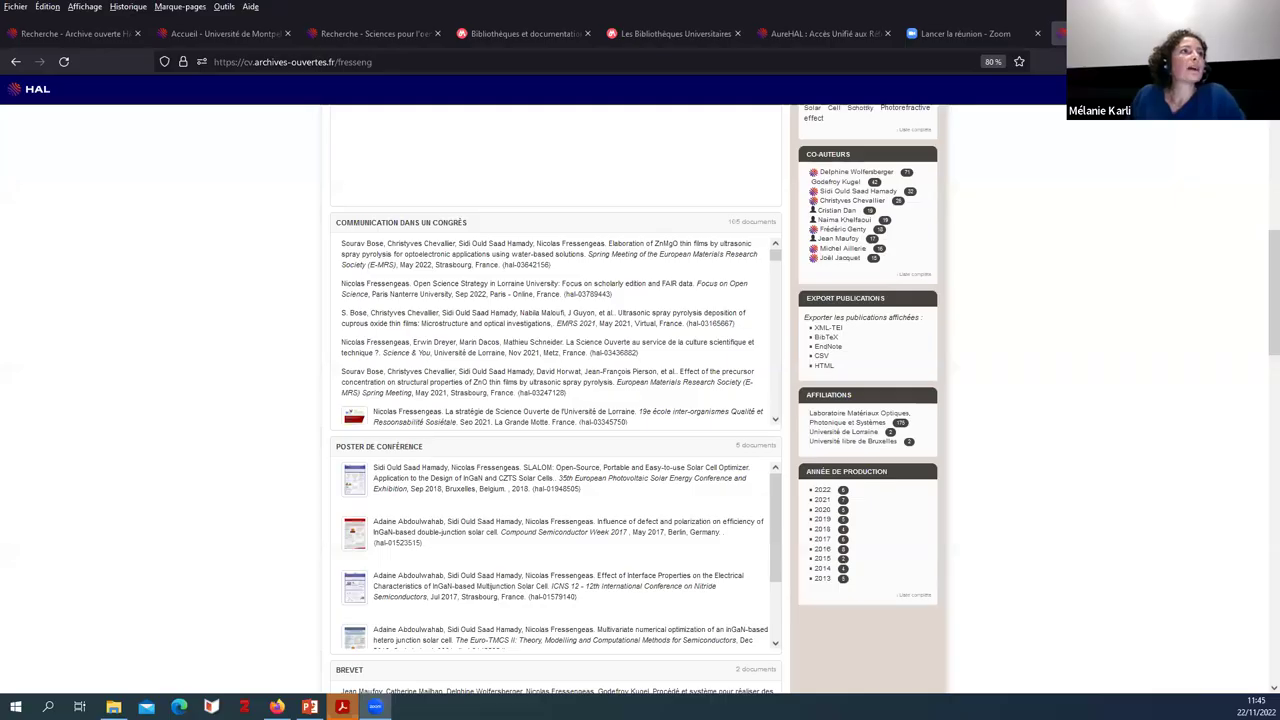
Step: Return to the HAL search results for the Sciences pour l'Œnologie collection and examine the publication list to its end
{"action": "left_click", "coordinate": [829, 30]}
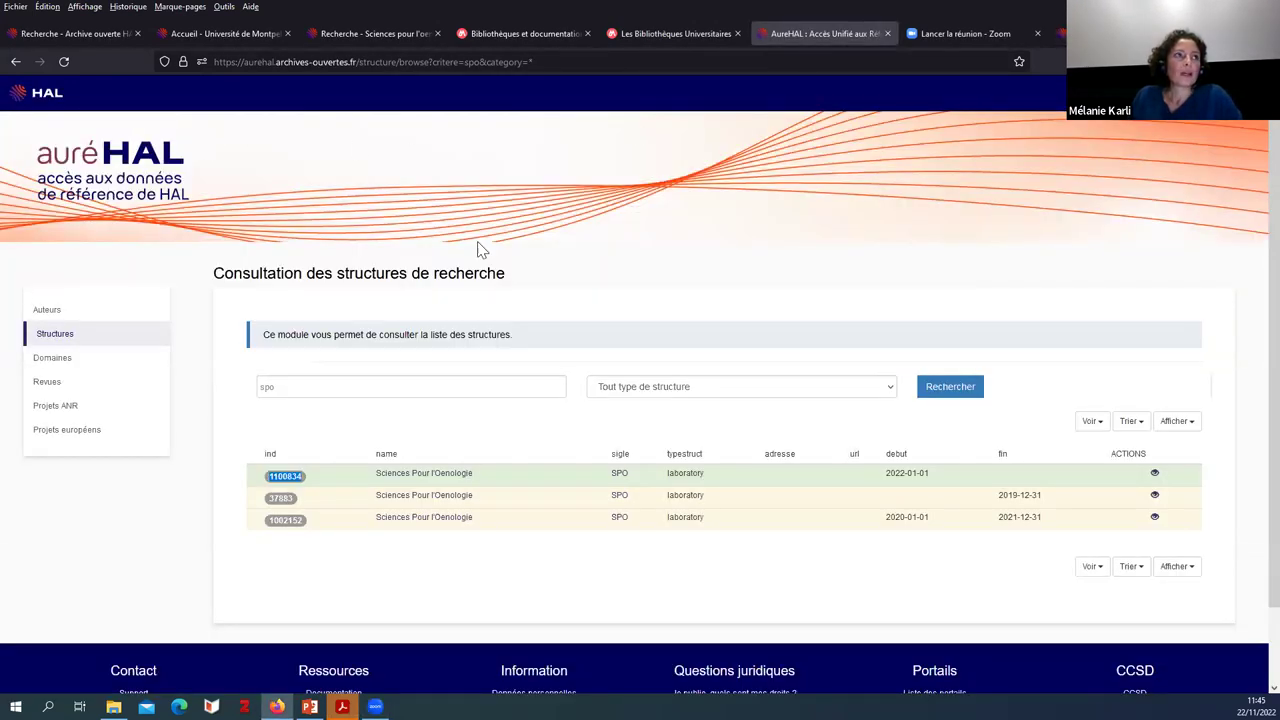
{"action": "left_click", "coordinate": [53, 36]}
{"action": "scroll", "coordinate": [490, 420], "scroll_direction": "down", "scroll_amount": 10}
{"action": "scroll", "coordinate": [500, 490], "scroll_direction": "down", "scroll_amount": 10}
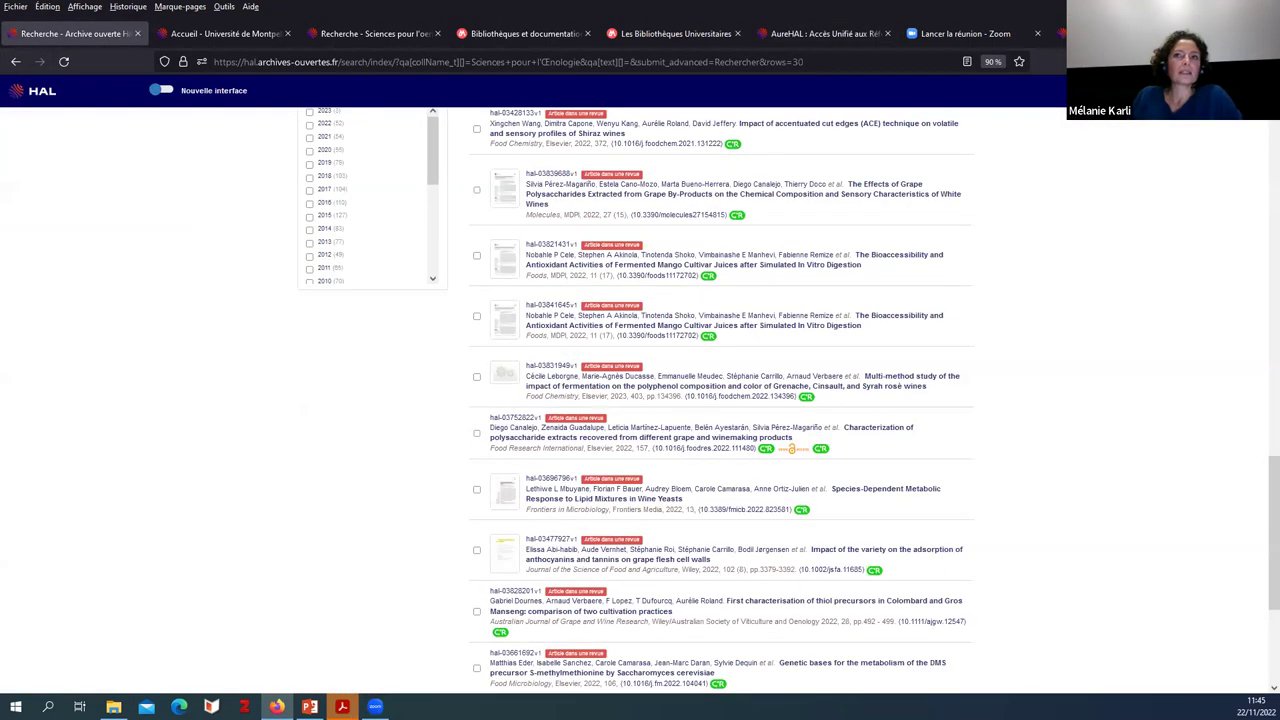
{"action": "scroll", "coordinate": [655, 600], "scroll_direction": "down", "scroll_amount": 5}
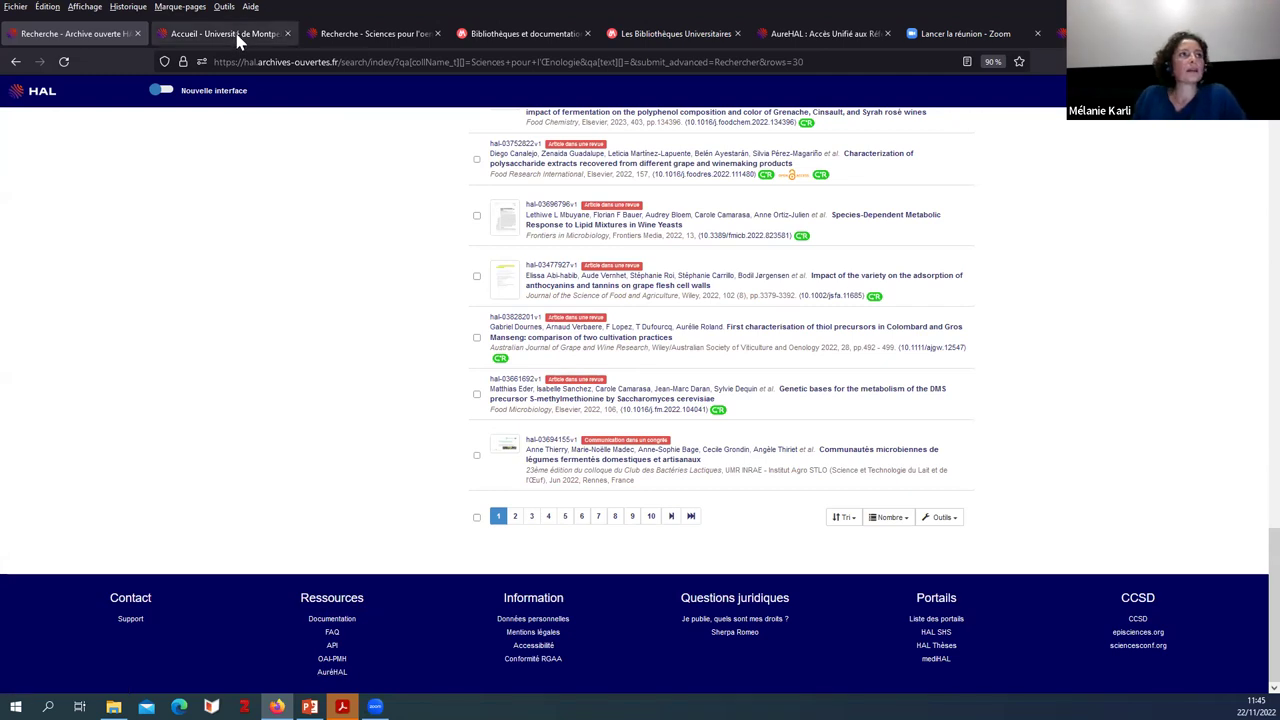
Step: Switch to the AuréHAL structures page and examine the identifiers and dates of the Sciences Pour l'Oenologie structures
{"action": "left_click", "coordinate": [822, 34]}
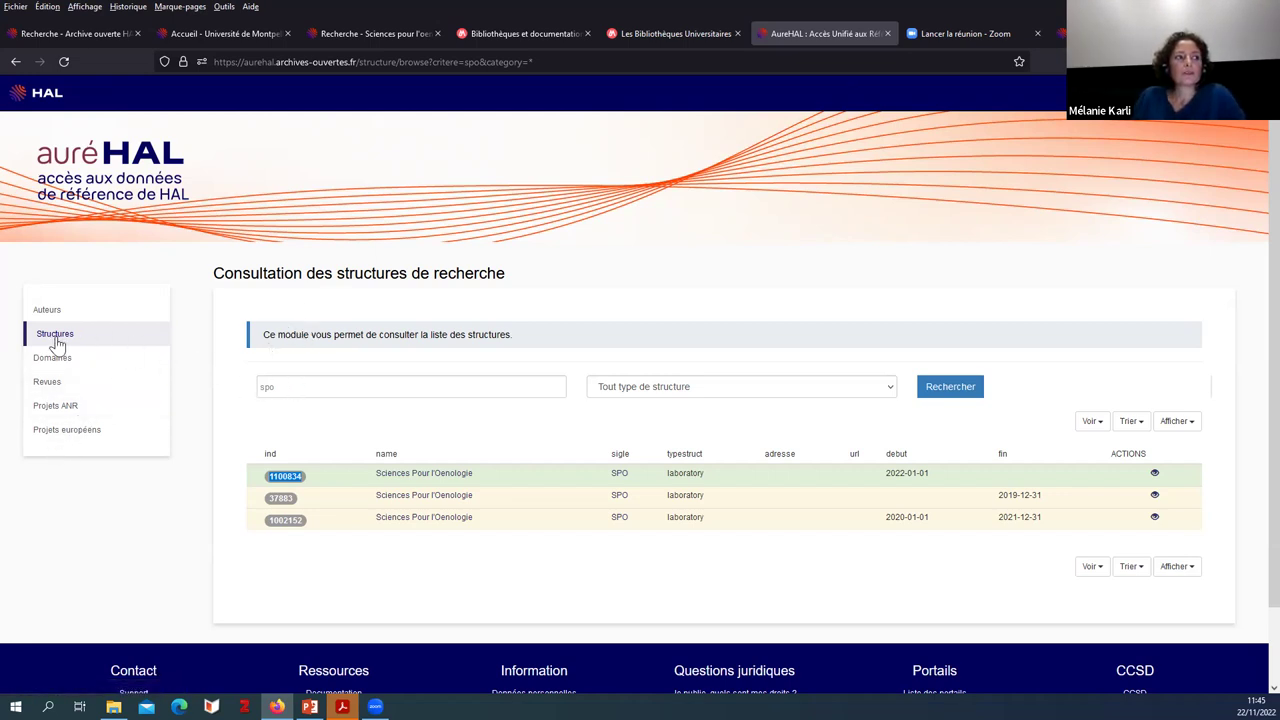
{"action": "mouse_move", "coordinate": [305, 480]}
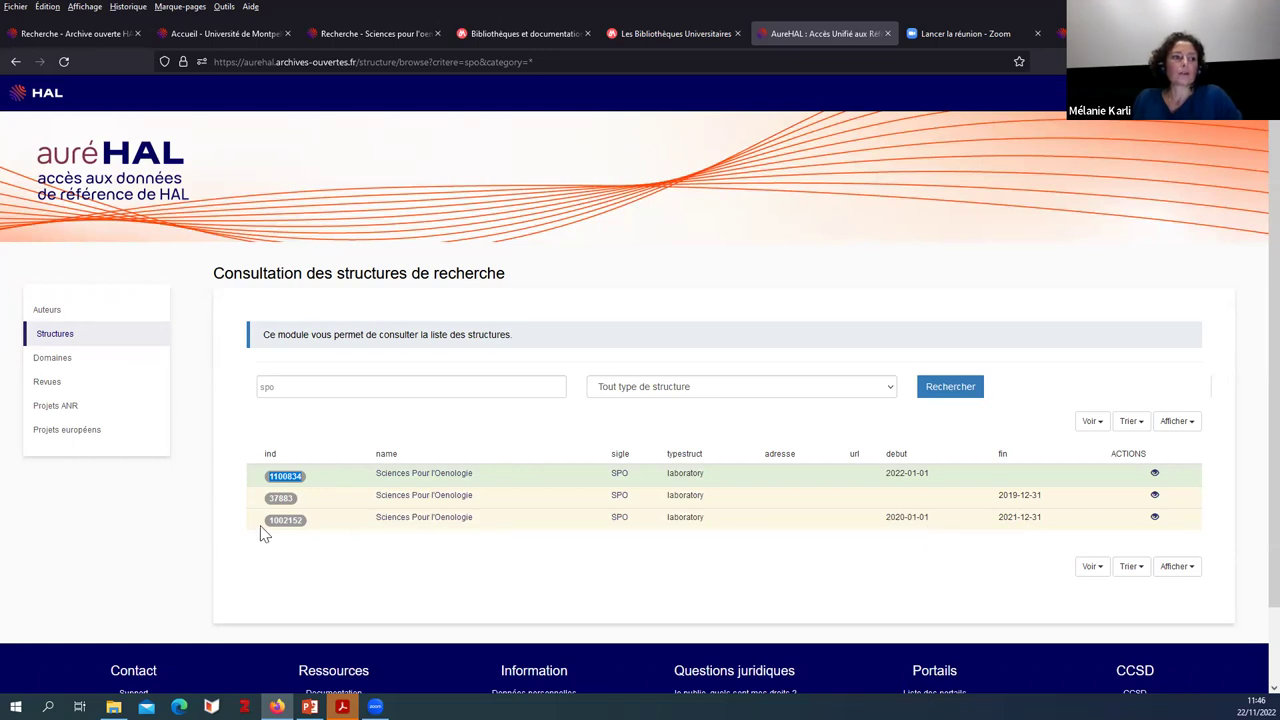
{"action": "mouse_move", "coordinate": [285, 521]}
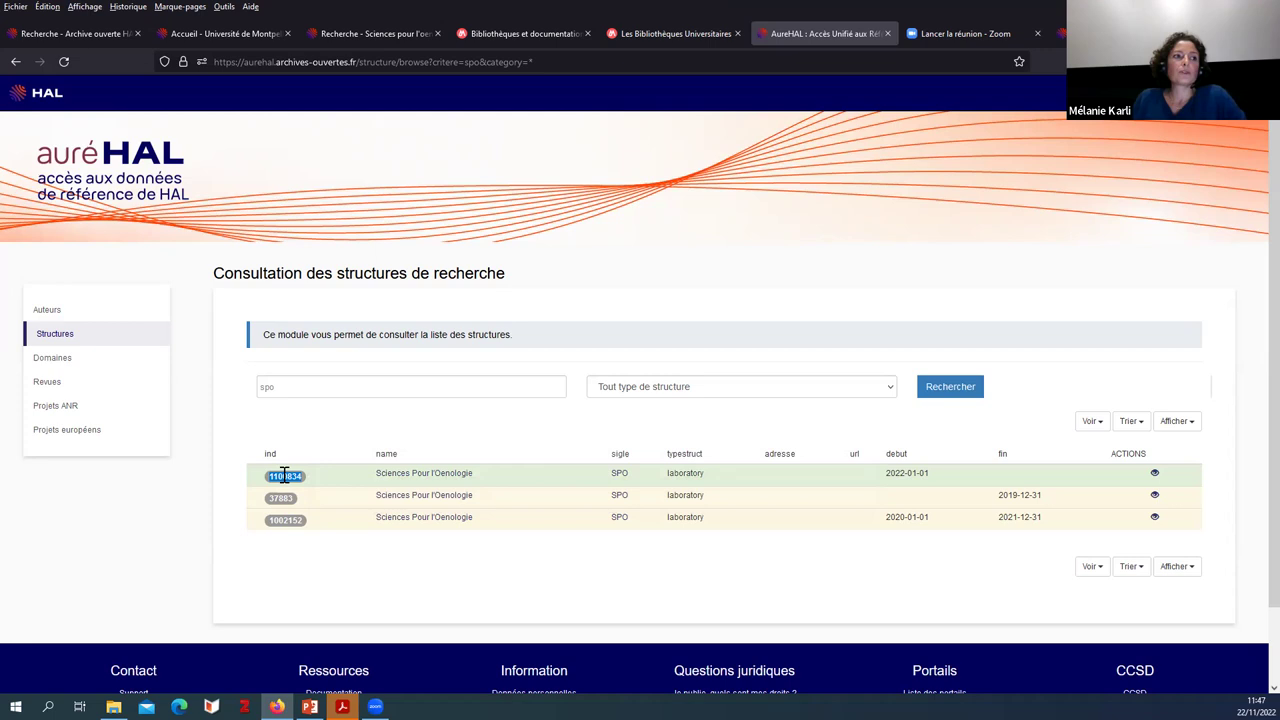
Step: Clear the spo search term from the AuréHAL structure search
{"action": "left_click", "coordinate": [289, 389]}
{"action": "double_click", "coordinate": [267, 385]}
{"action": "key", "text": "BackSpace"}
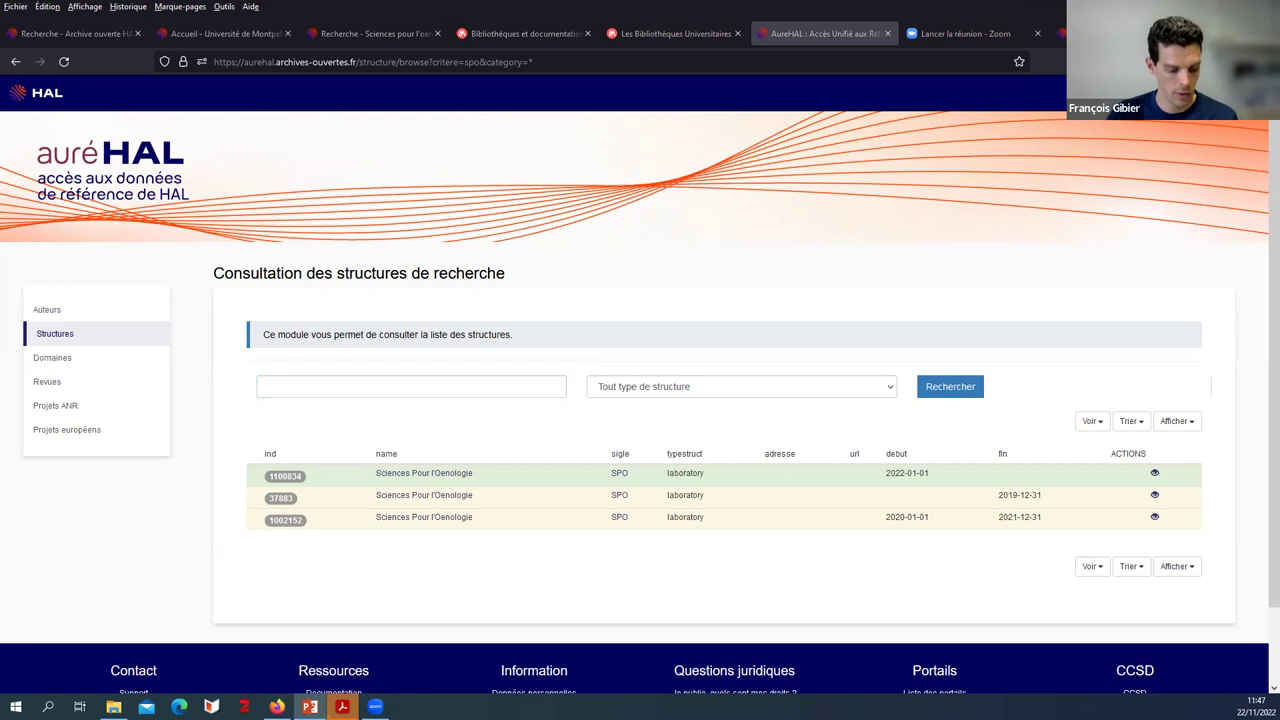
{"action": "scroll", "coordinate": [1243, 446], "scroll_direction": "down", "scroll_amount": 1}
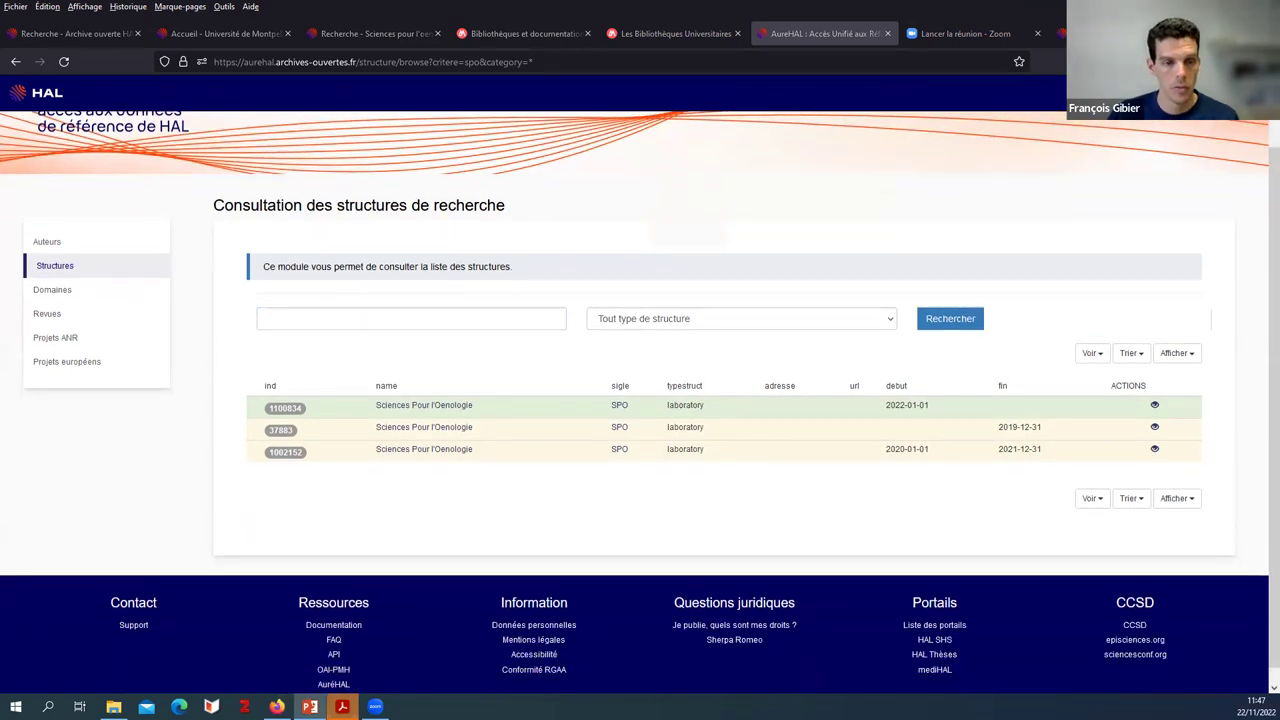